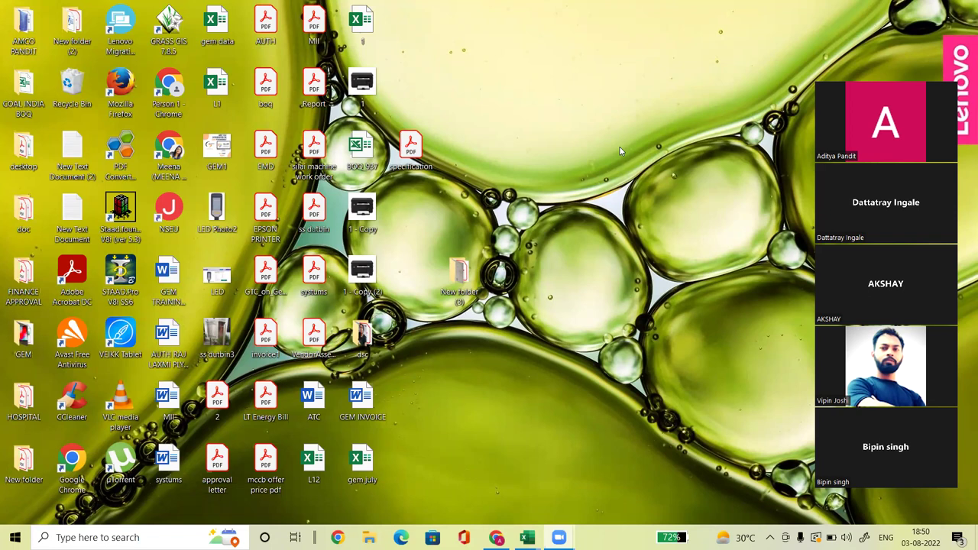
Switch to the Chrome browser and load the Government e Marketplace site, gem.gov.in, in place of the calendar event page
click(493, 535)
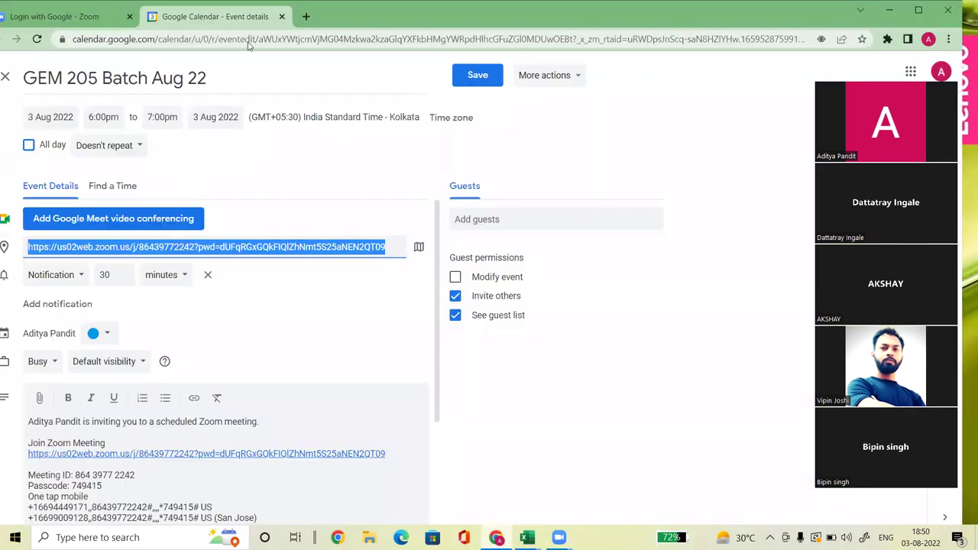
double_click(248, 40)
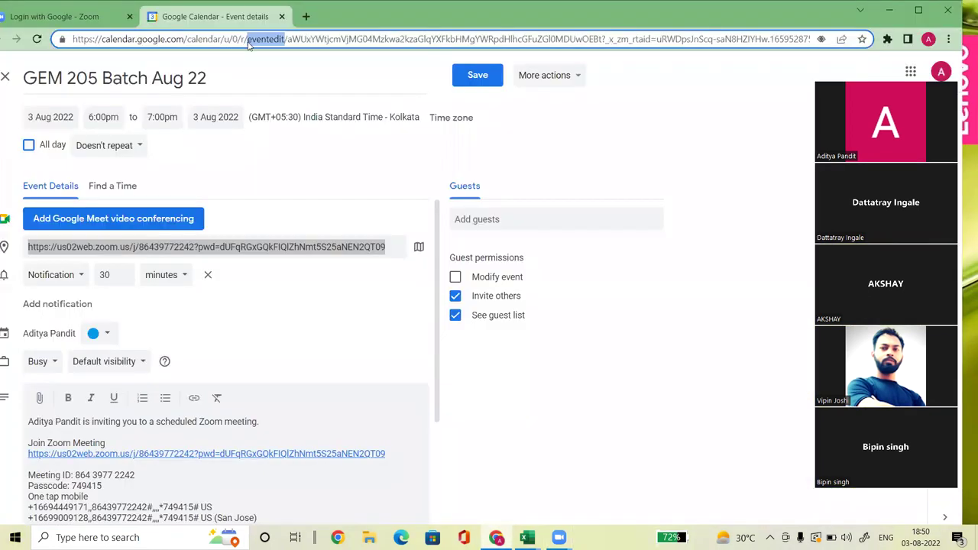
key(ctrl+a)
text(gen)
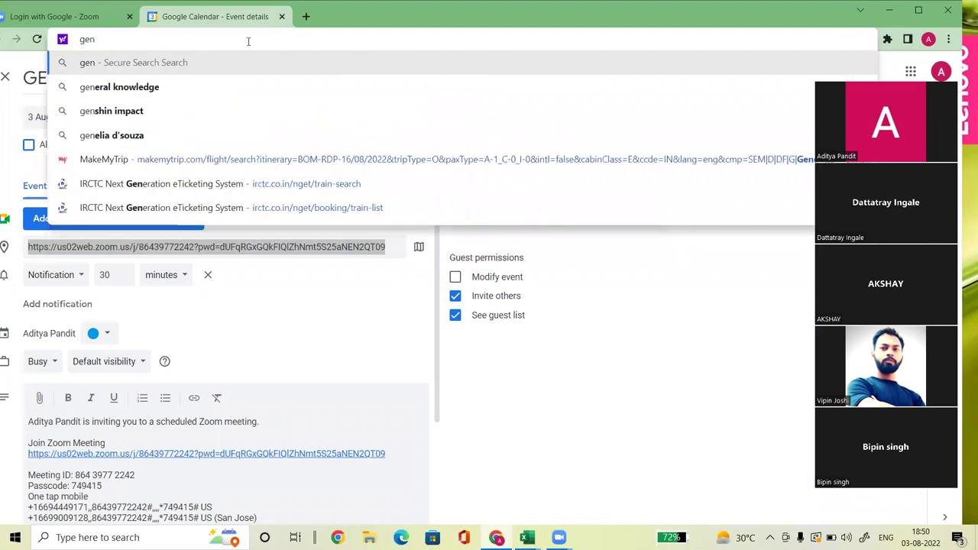
key(BackSpace)
text(m)
key(Return)
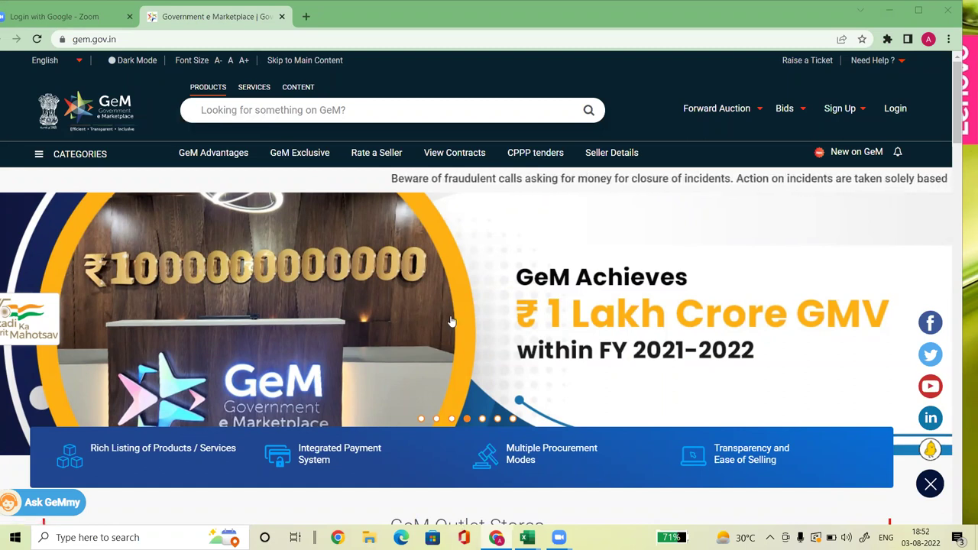
Search the GeM products for "led light", maximize the browser window and browse the LED Flash Light category
click(378, 112)
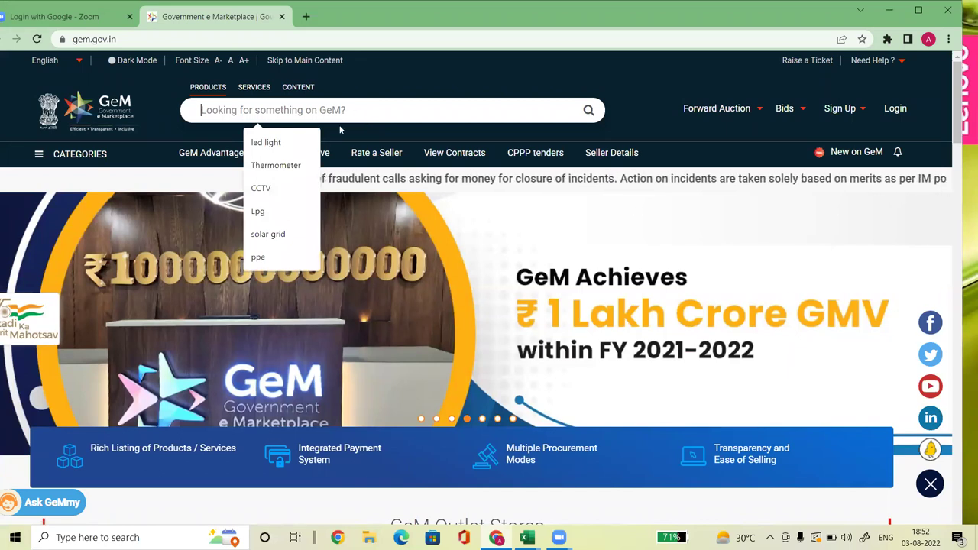
click(266, 142)
click(589, 111)
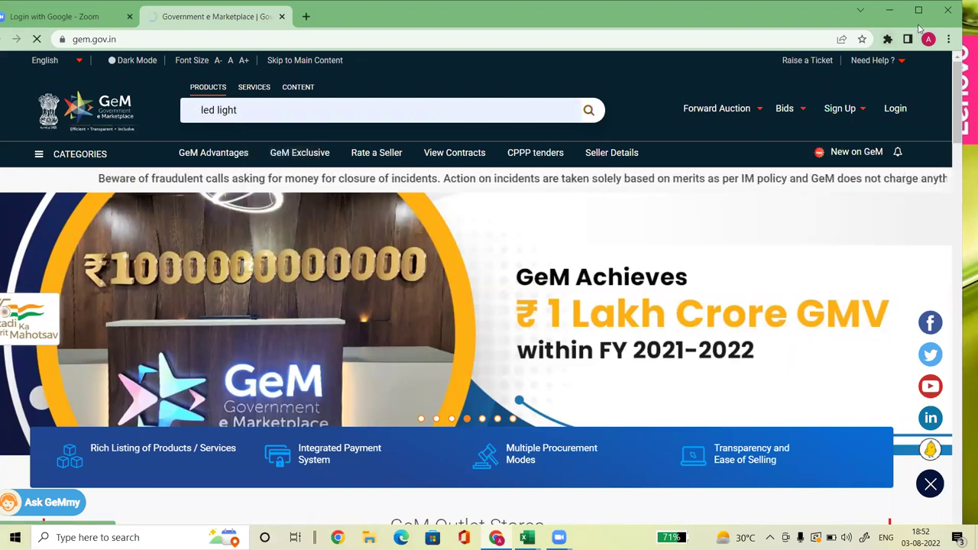
click(918, 11)
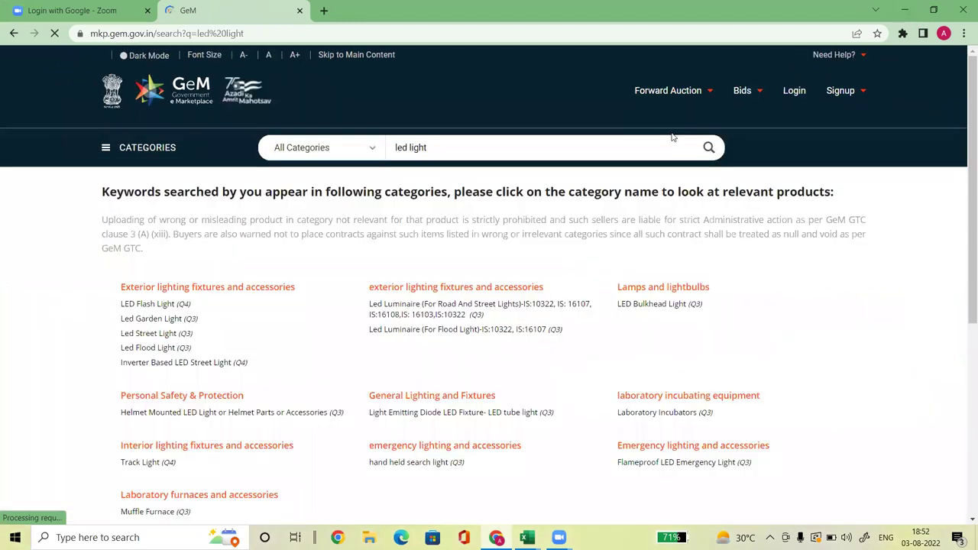
click(141, 306)
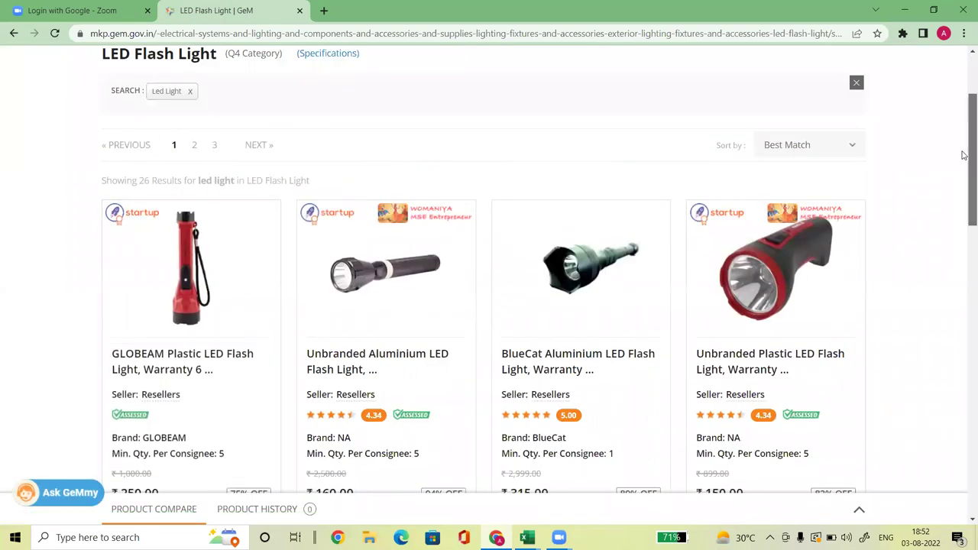
scroll(964, 209, down, 3)
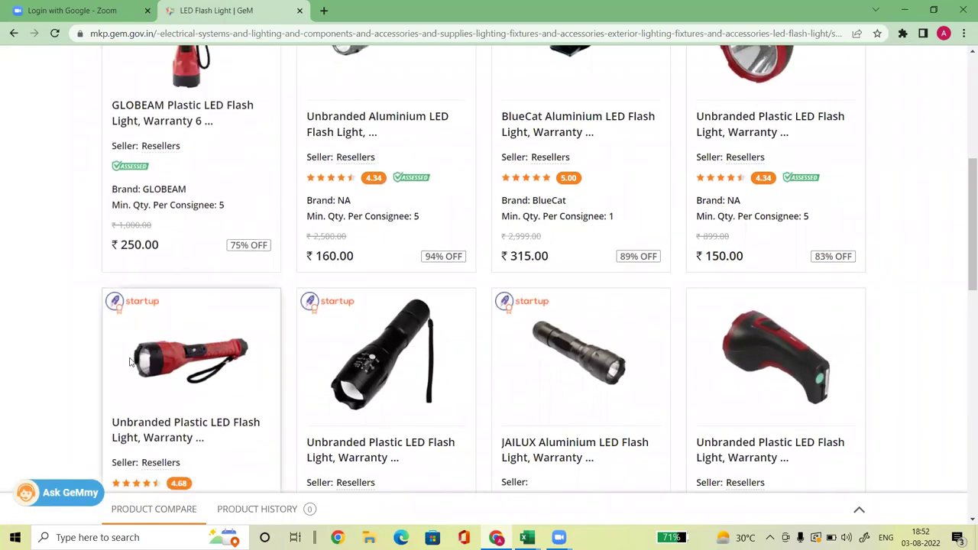
drag(968, 196, 964, 75)
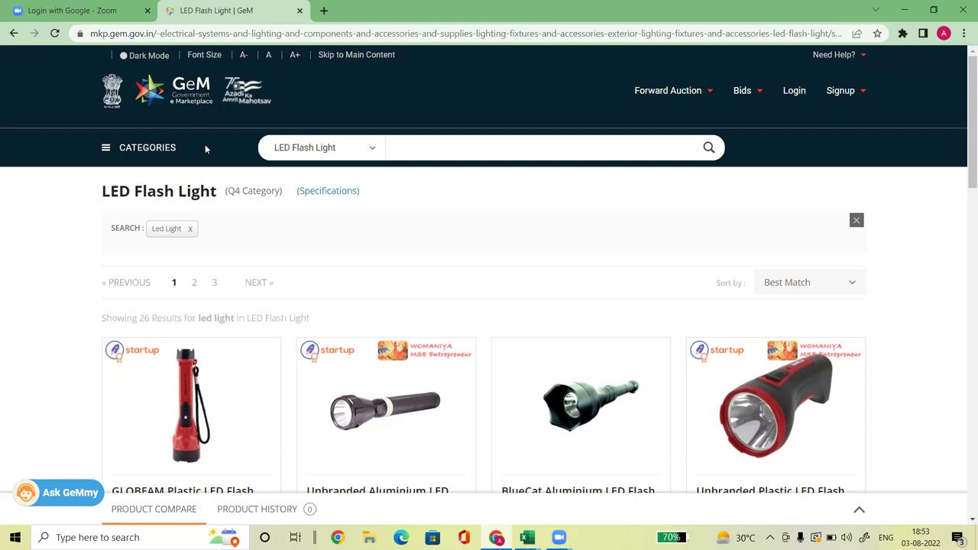
Close the Zoom login page and look over the first LED Flash Light listings
click(145, 9)
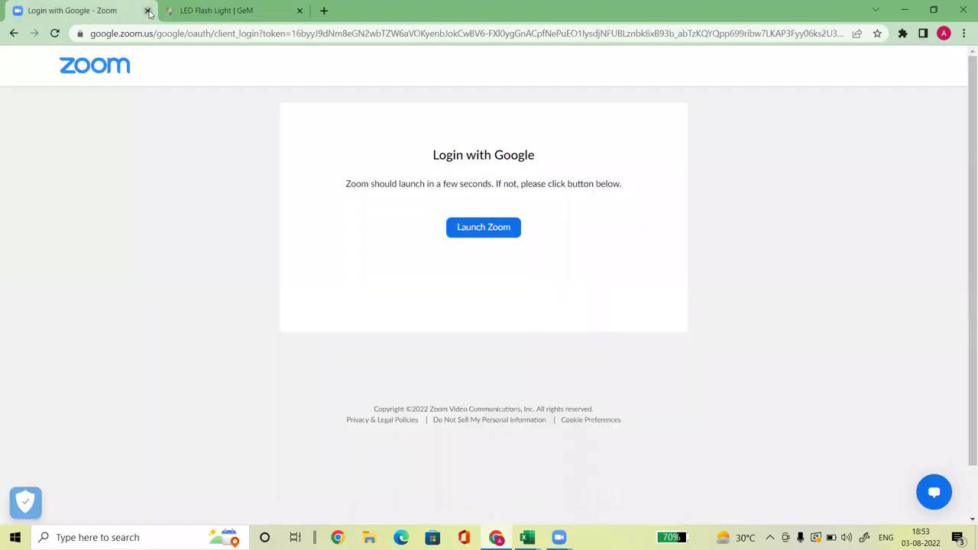
click(148, 10)
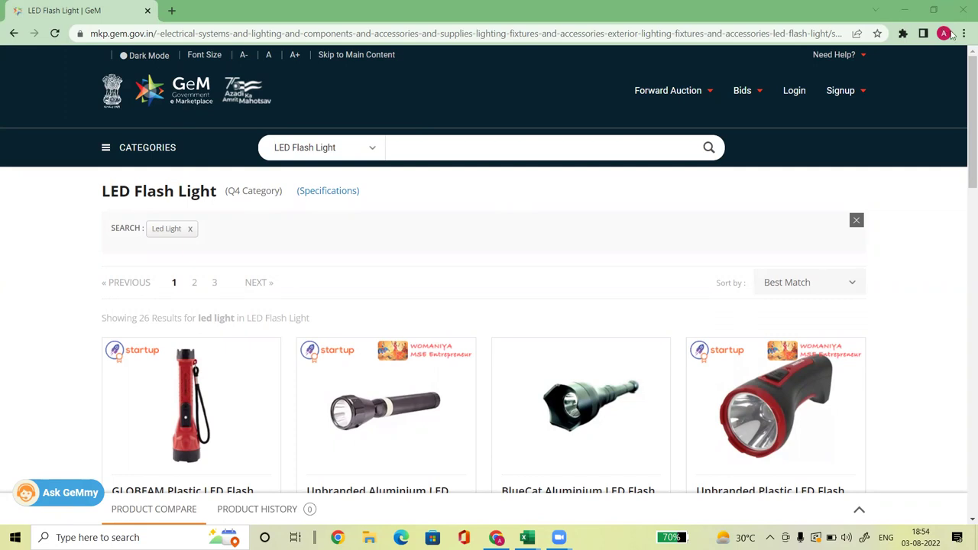
scroll(205, 267, down, 2)
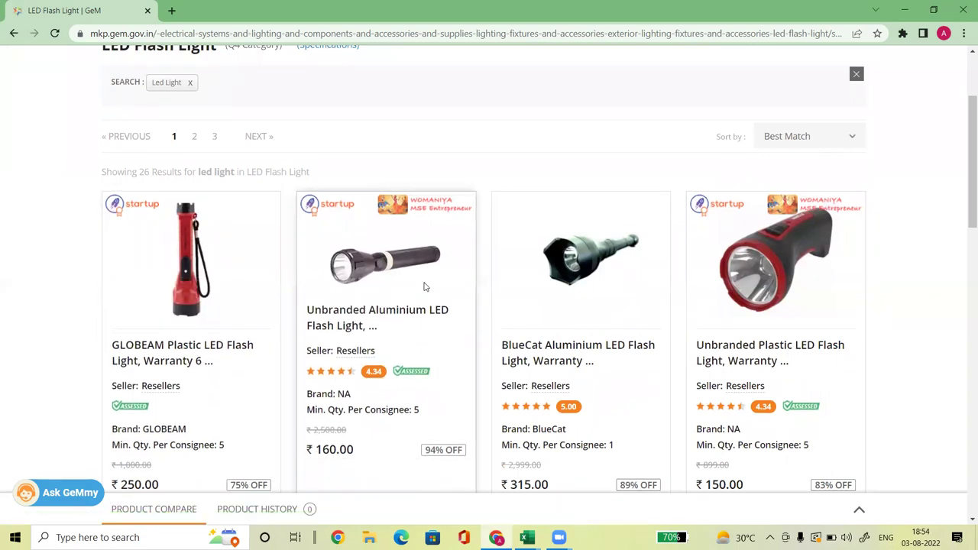
scroll(435, 260, up, 2)
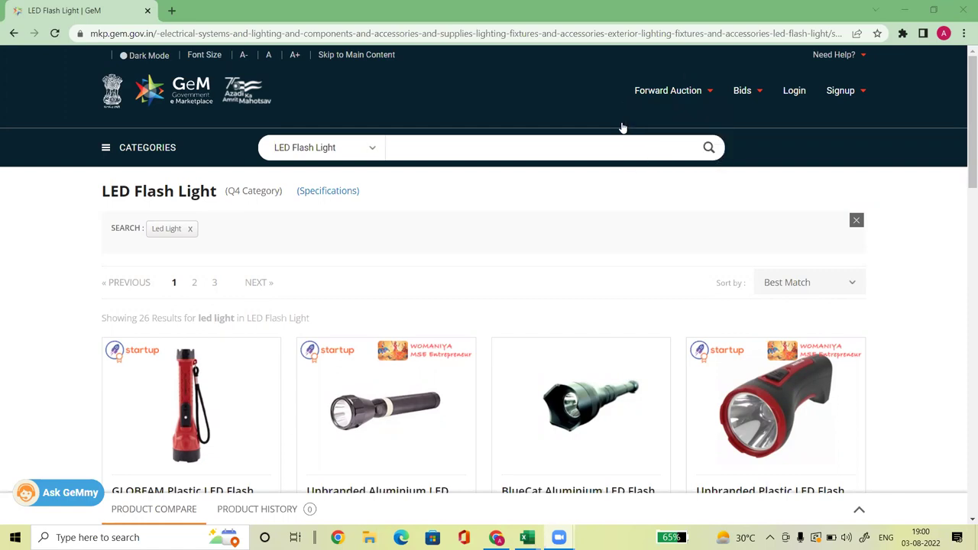
Sort the LED Flash Light listings by Price:Low to High and highlight the cheapest product's price
drag(964, 127, 922, 176)
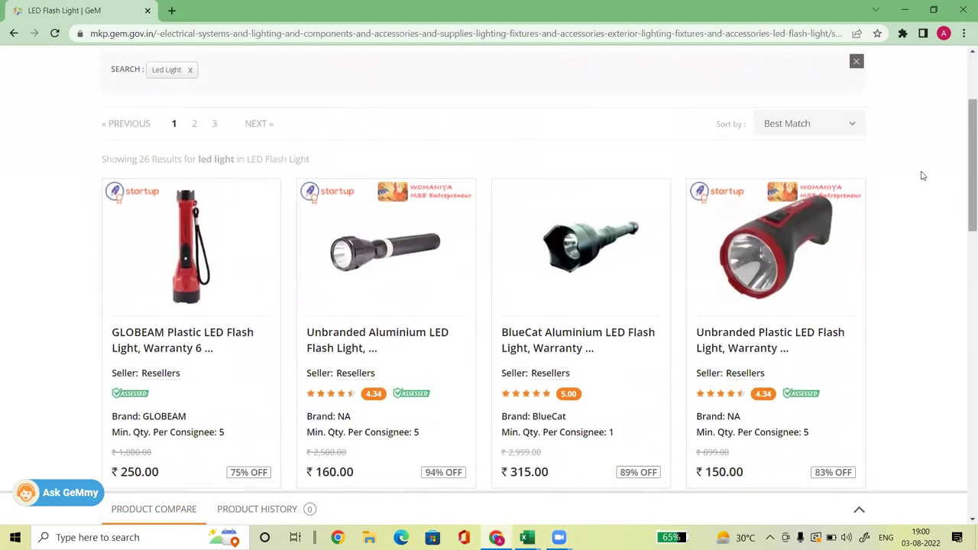
click(821, 126)
click(810, 153)
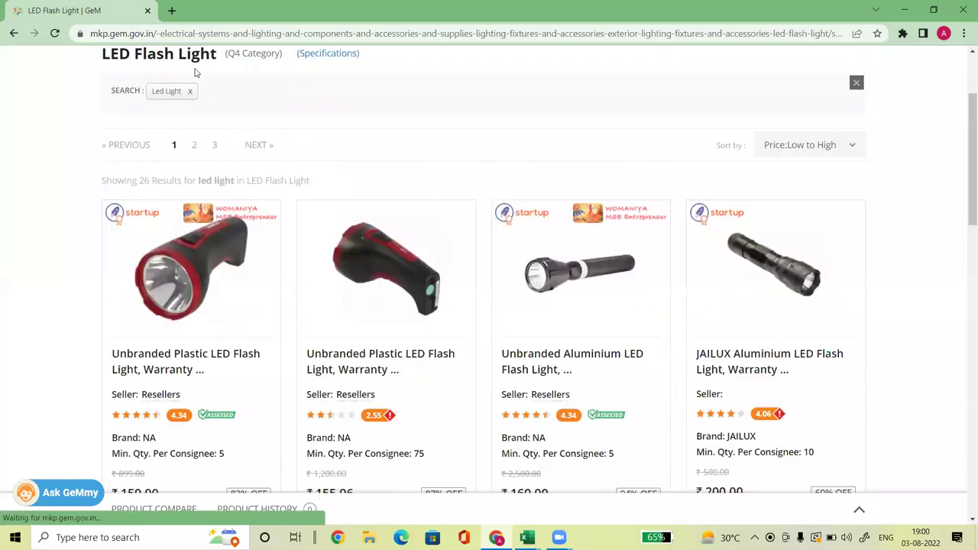
drag(962, 175, 963, 239)
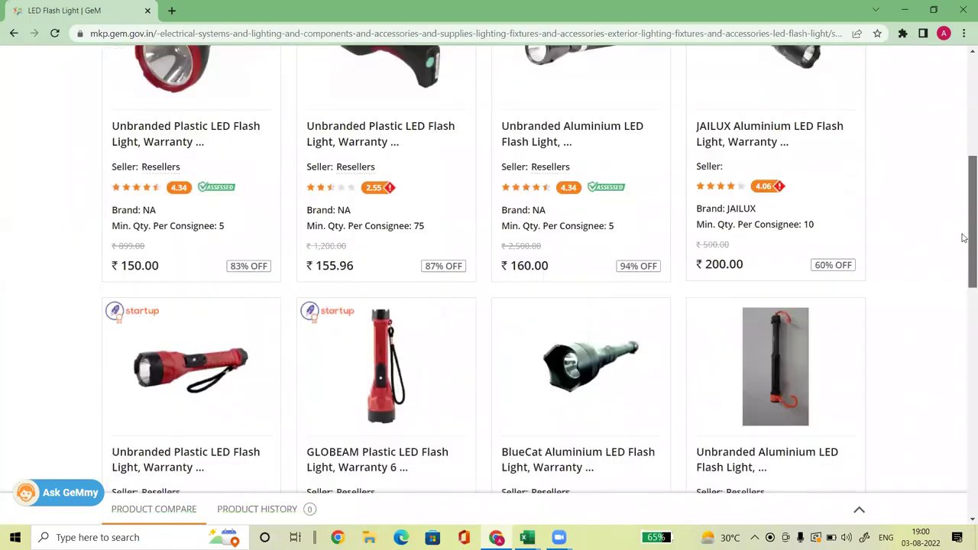
drag(153, 232, 121, 232)
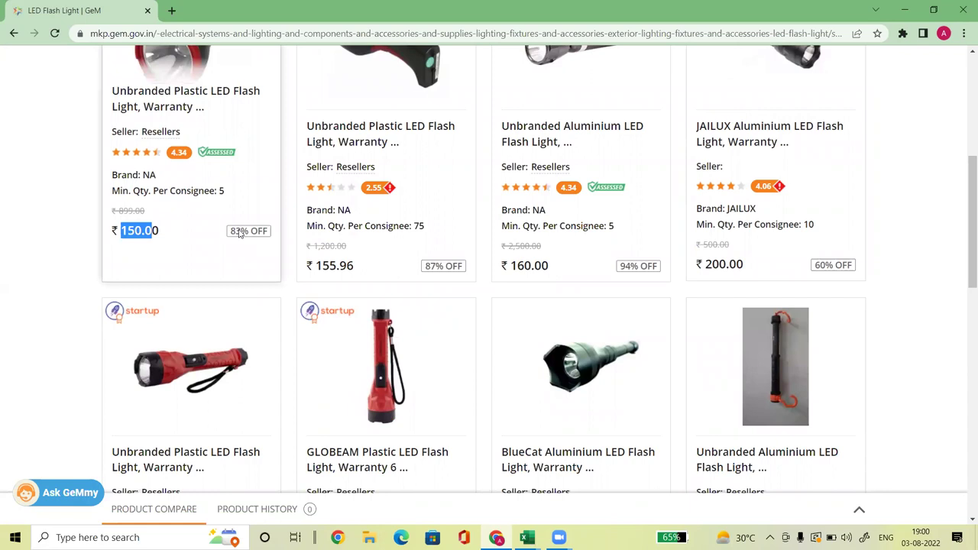
Sort the LED Flash Light listings by Price:High to Low and highlight the most expensive scangrip product's price
scroll(779, 64, up, 2)
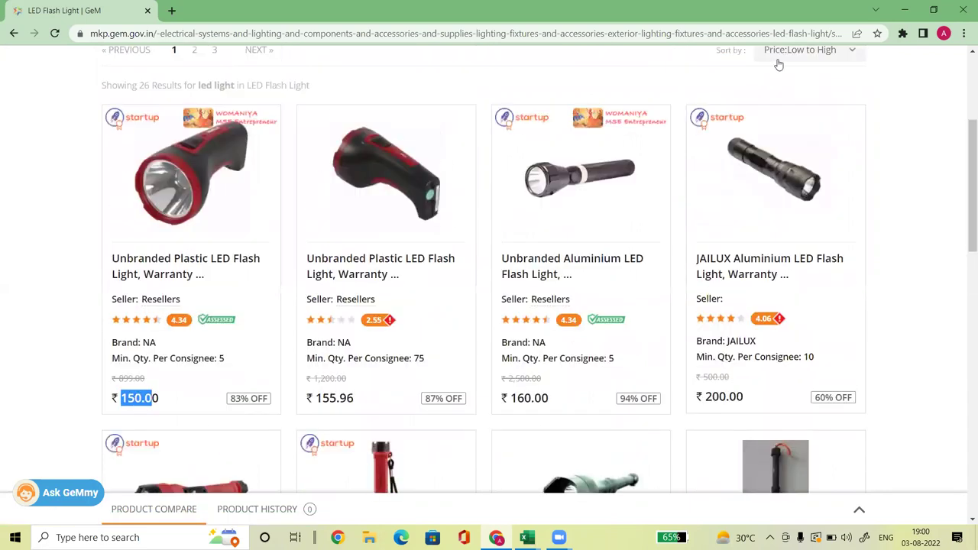
click(791, 53)
click(794, 104)
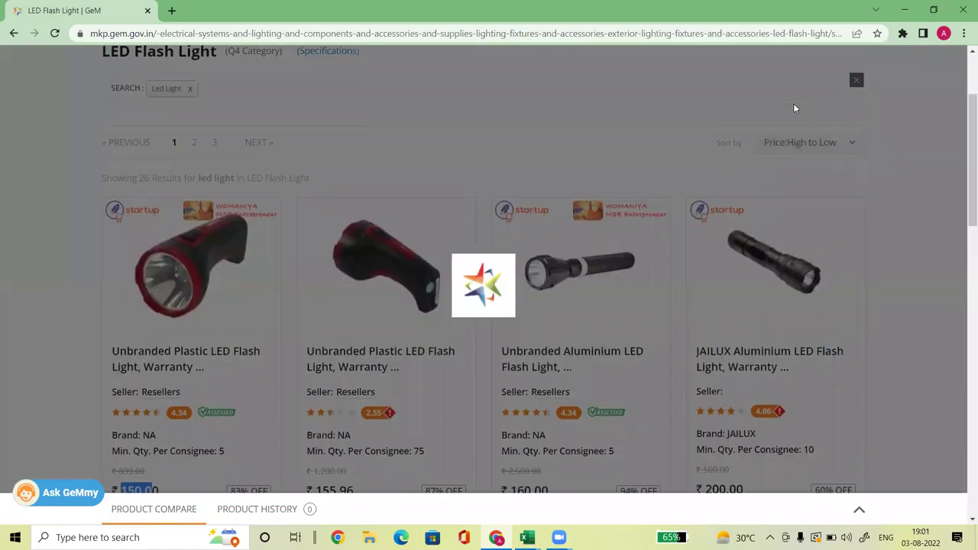
scroll(962, 153, down, 1)
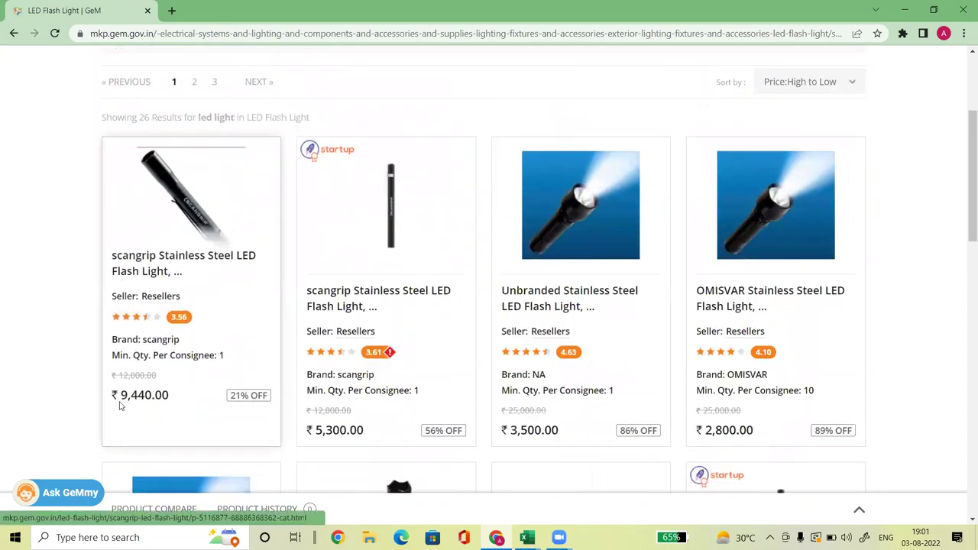
drag(120, 395, 165, 395)
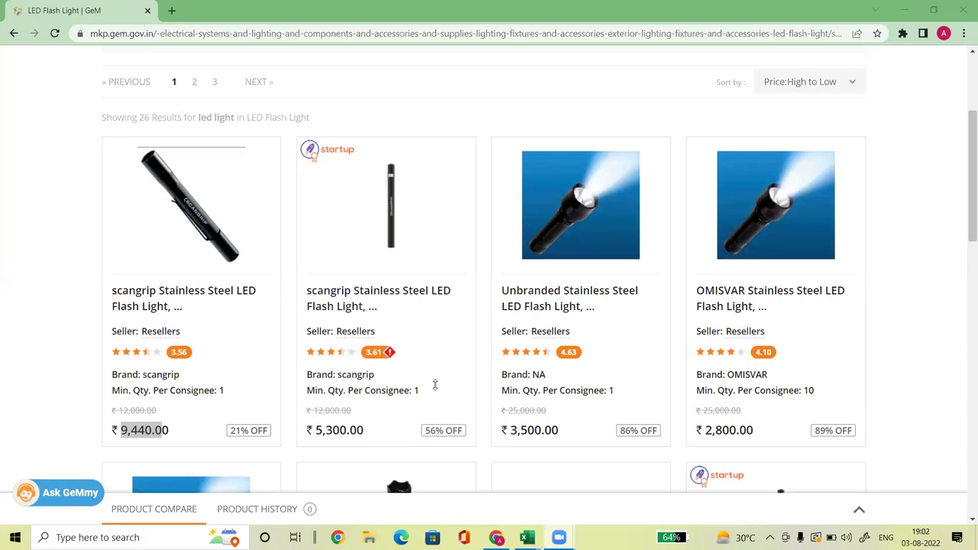
Return the listings to Price:Low to High and highlight the title of the BlueCat Aluminium LED Flash Light
scroll(969, 115, up, 1)
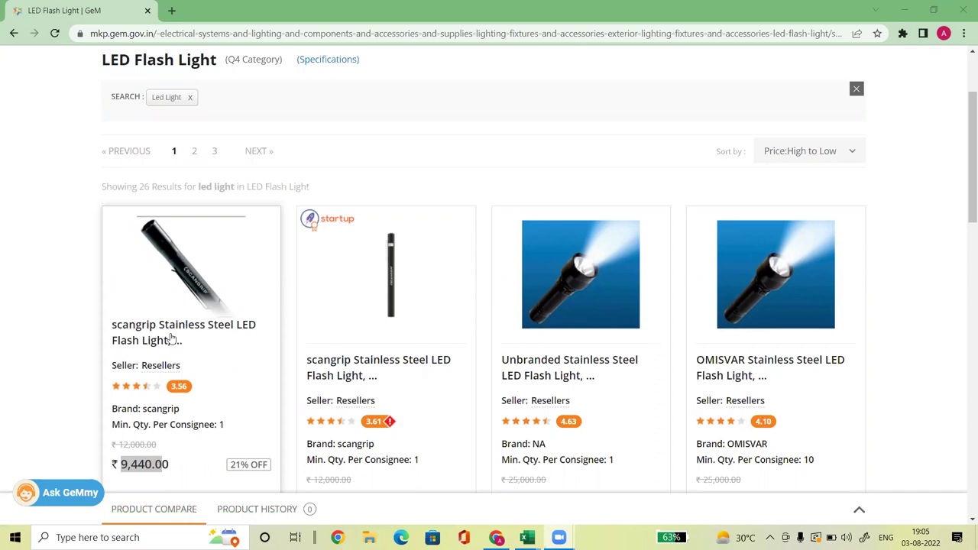
click(836, 151)
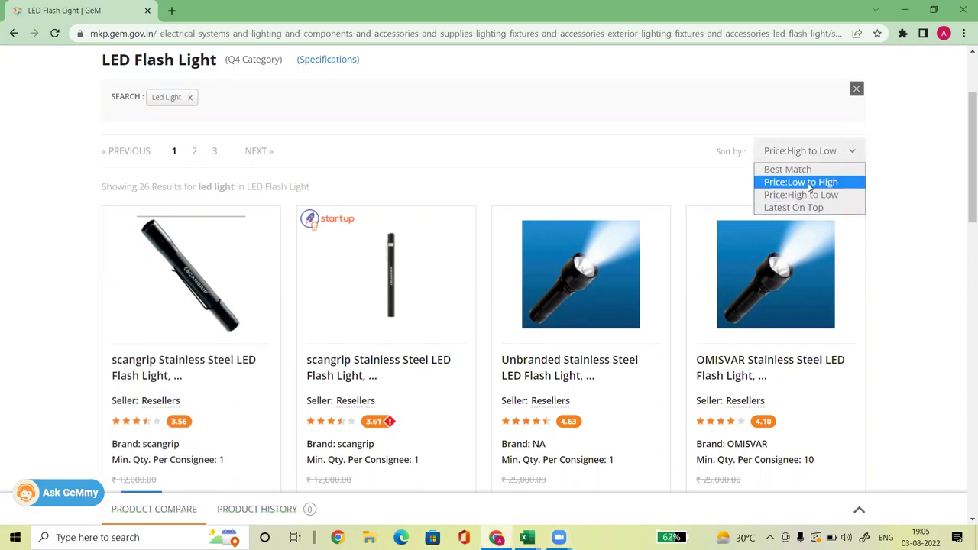
click(810, 181)
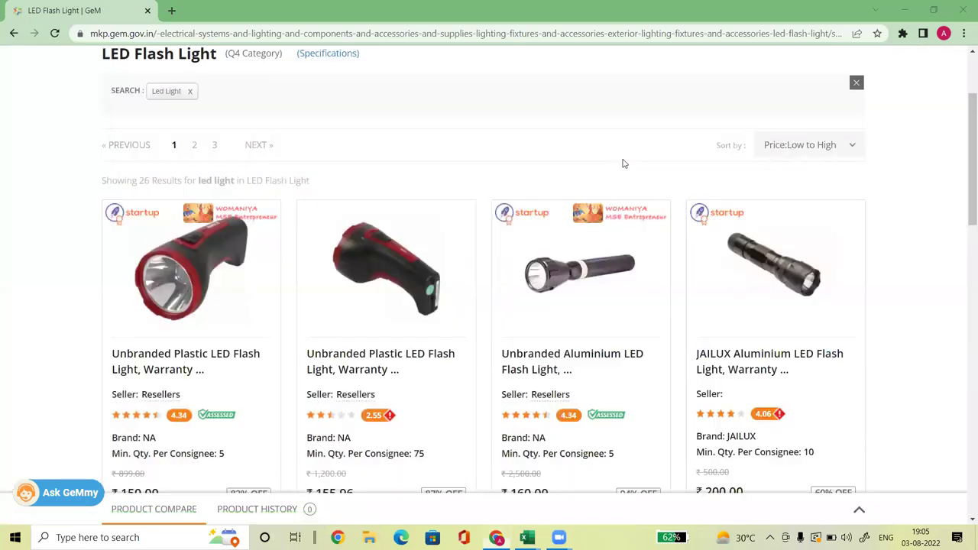
drag(964, 139, 963, 243)
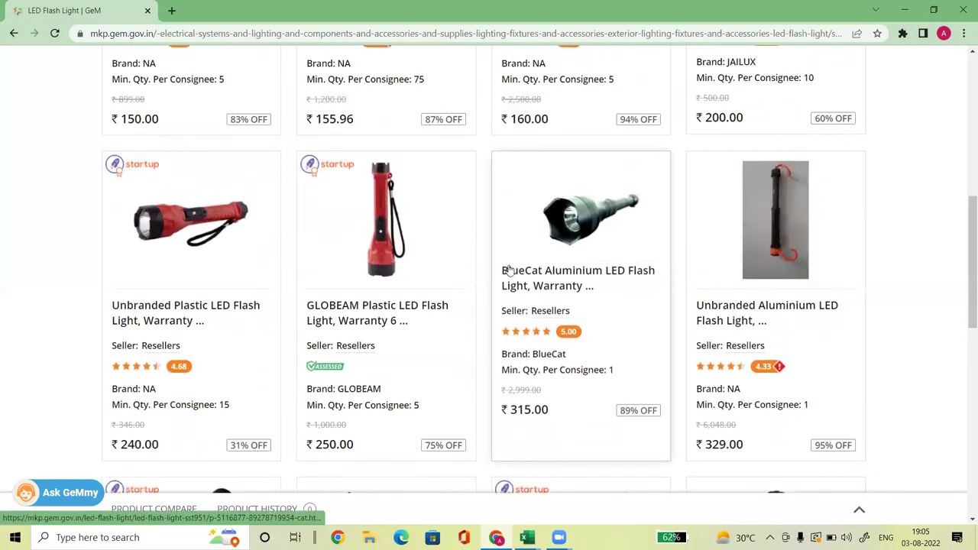
drag(501, 272, 735, 306)
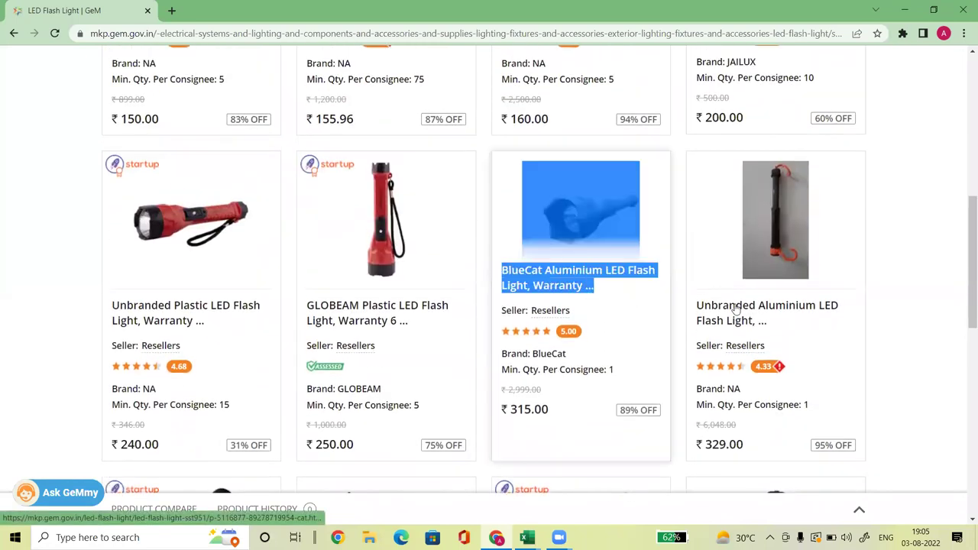
click(915, 343)
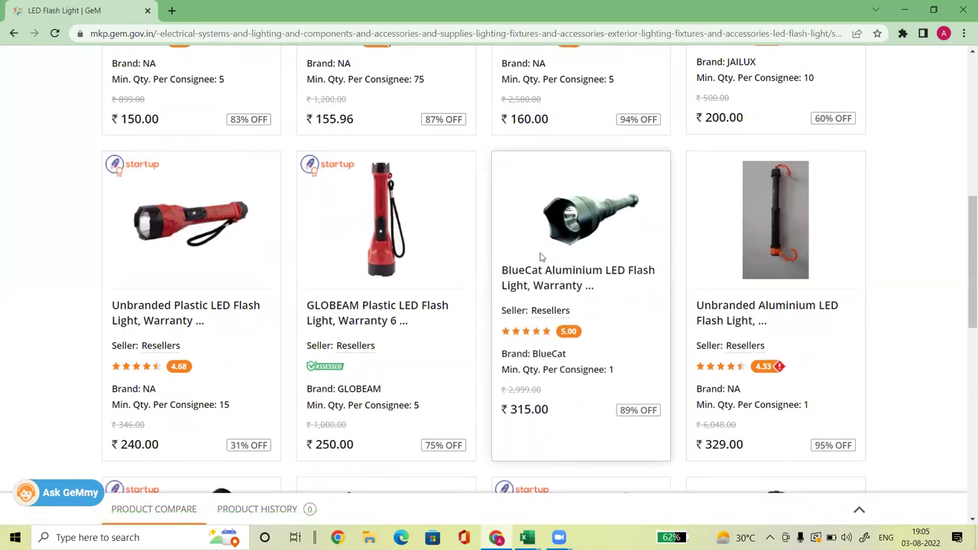
Highlight the BlueCat flash light's price and minimum quantity per consignee, and the minimum quantity of the unbranded aluminium one beside it
drag(508, 409, 559, 412)
drag(619, 373, 608, 369)
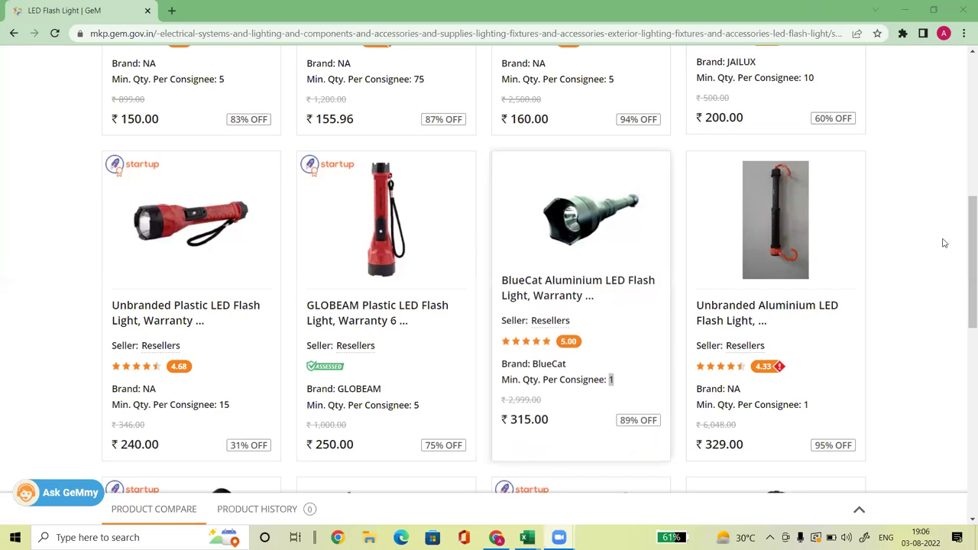
scroll(963, 252, down, 1)
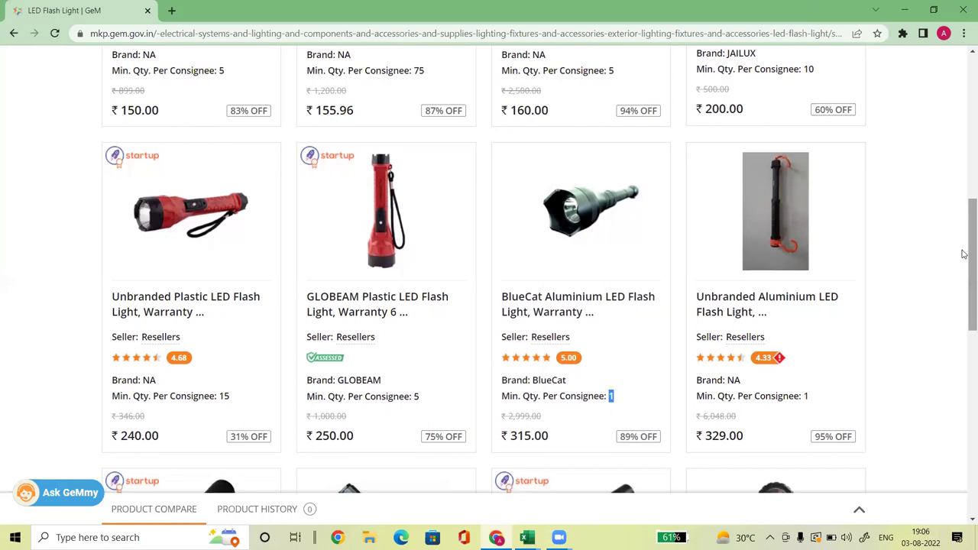
drag(550, 405, 512, 401)
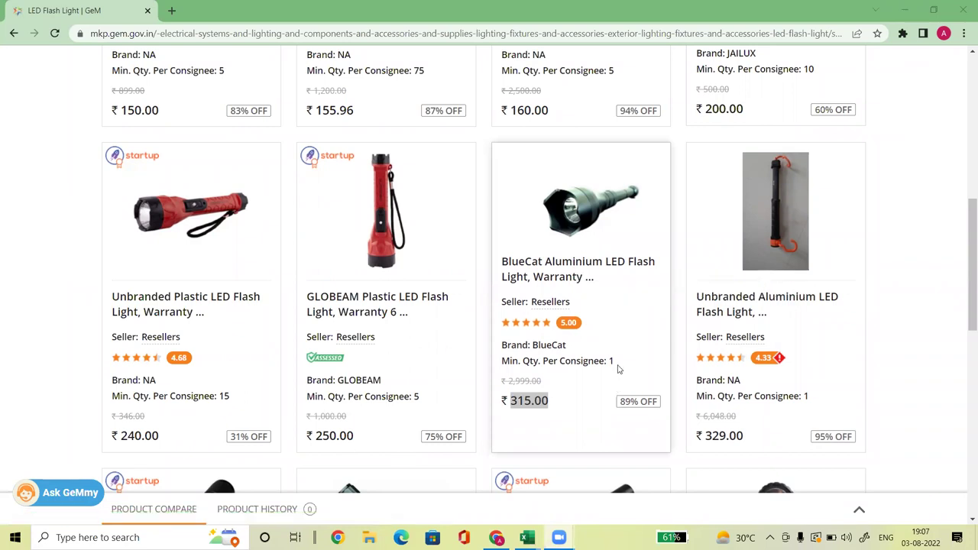
drag(617, 362, 607, 361)
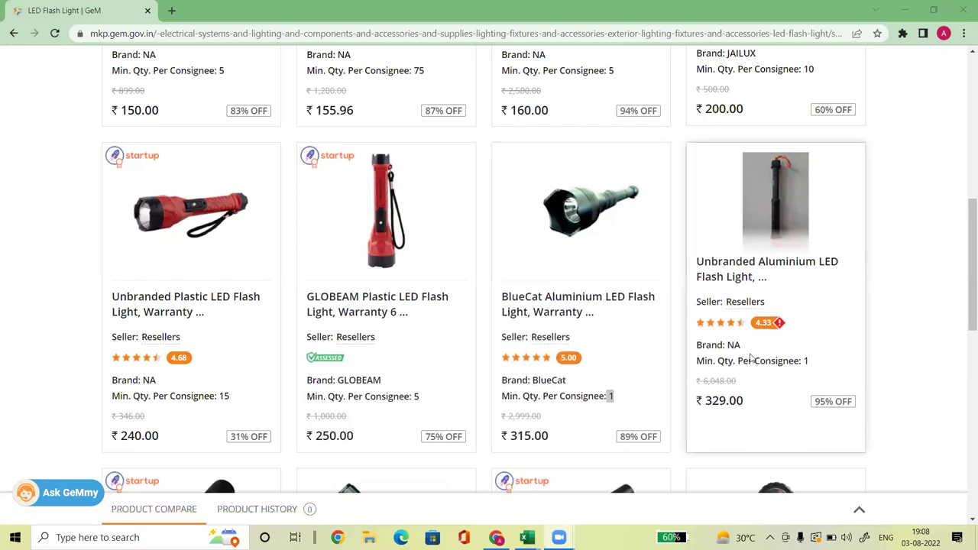
drag(816, 366, 697, 365)
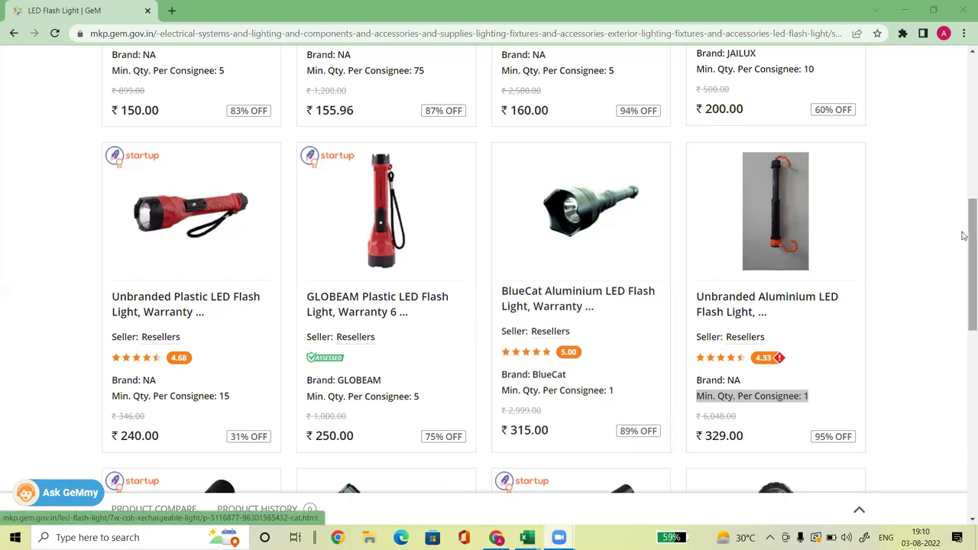
Open the amazon site in a new browser tab, leaving the GeM LED Flash Light listings open
scroll(617, 108, up, 4)
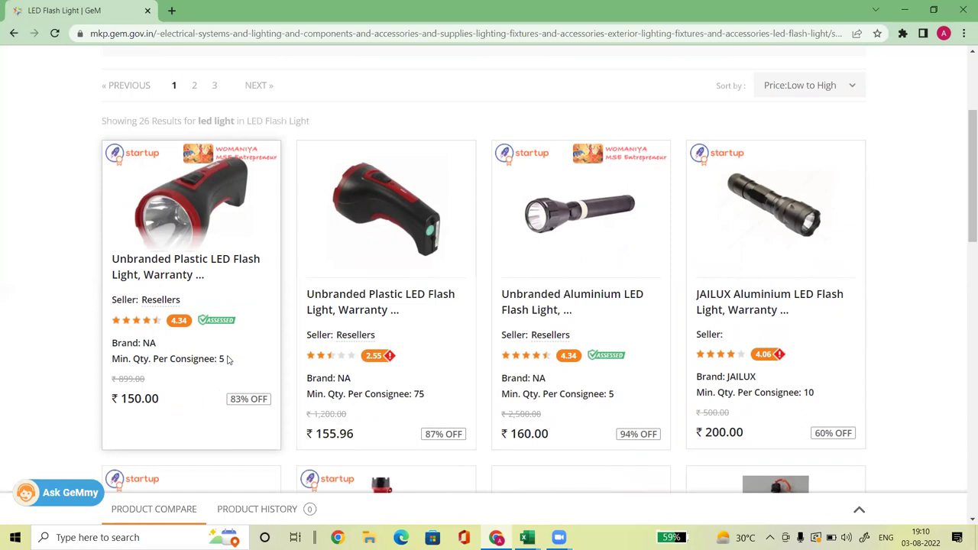
click(172, 10)
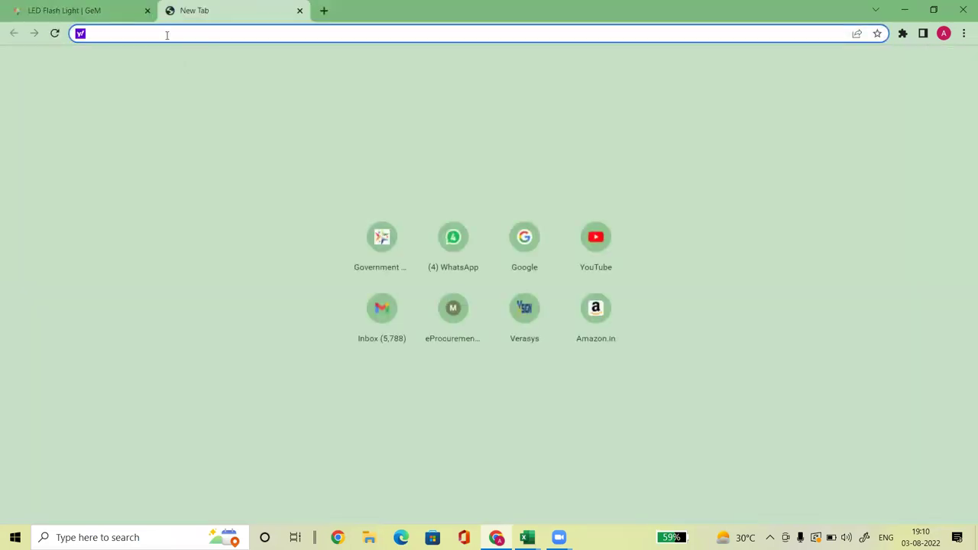
text(amazon)
key(Return)
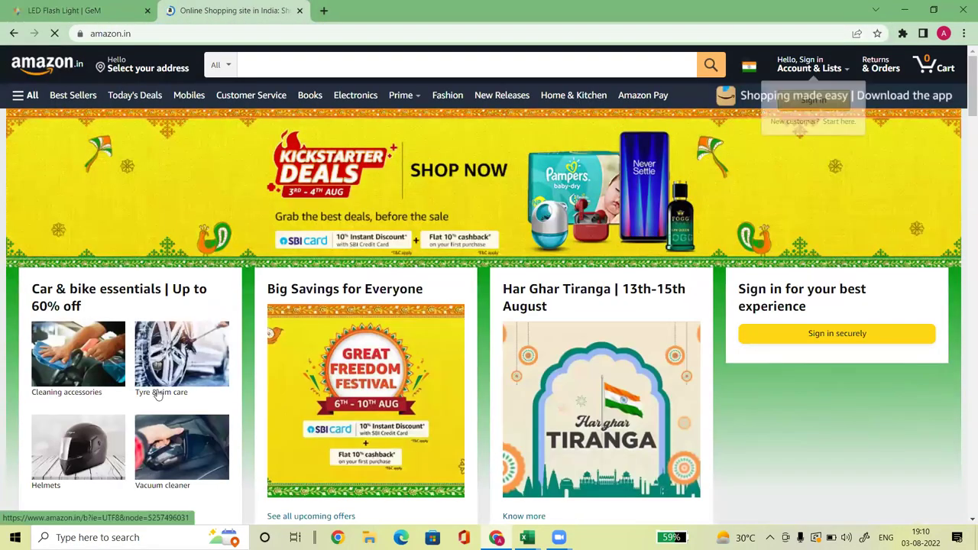
Browse Amazon's car cleaning accessories to Interior Care, open the 3M Interior Cleaner (580 g) product page and look through its details
click(79, 356)
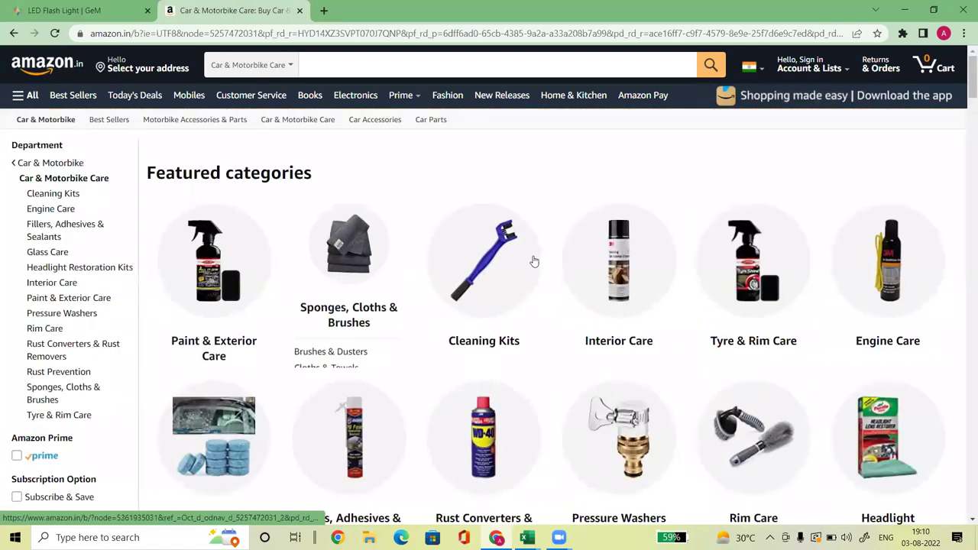
click(617, 239)
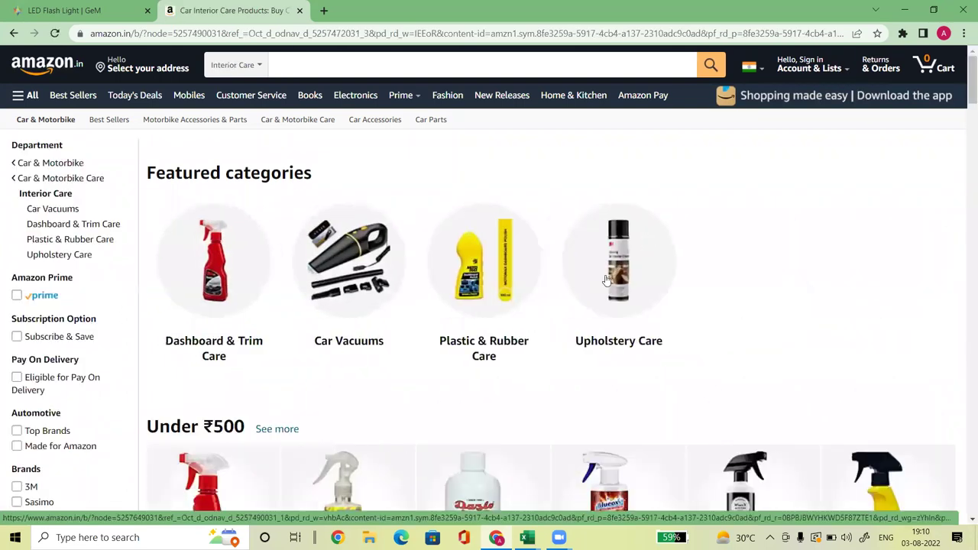
scroll(491, 201, down, 5)
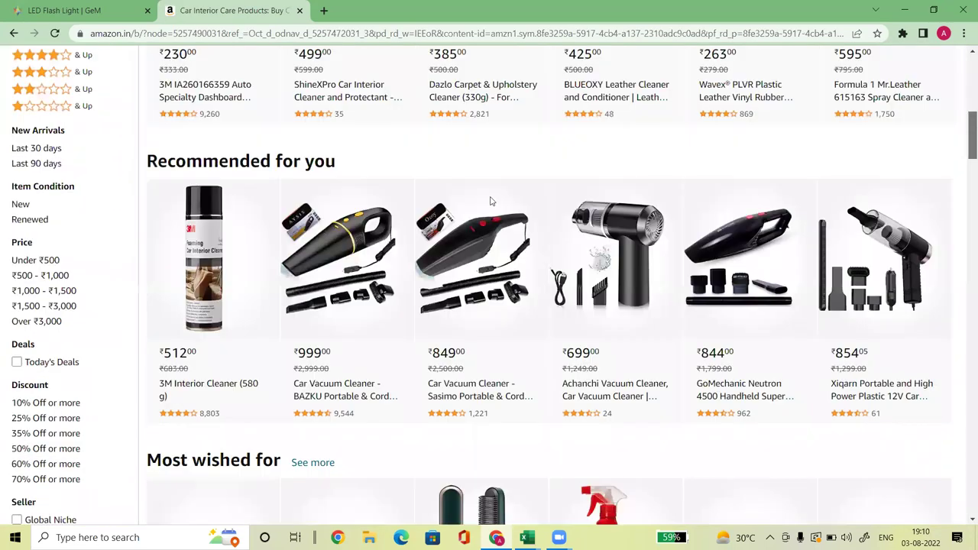
click(218, 238)
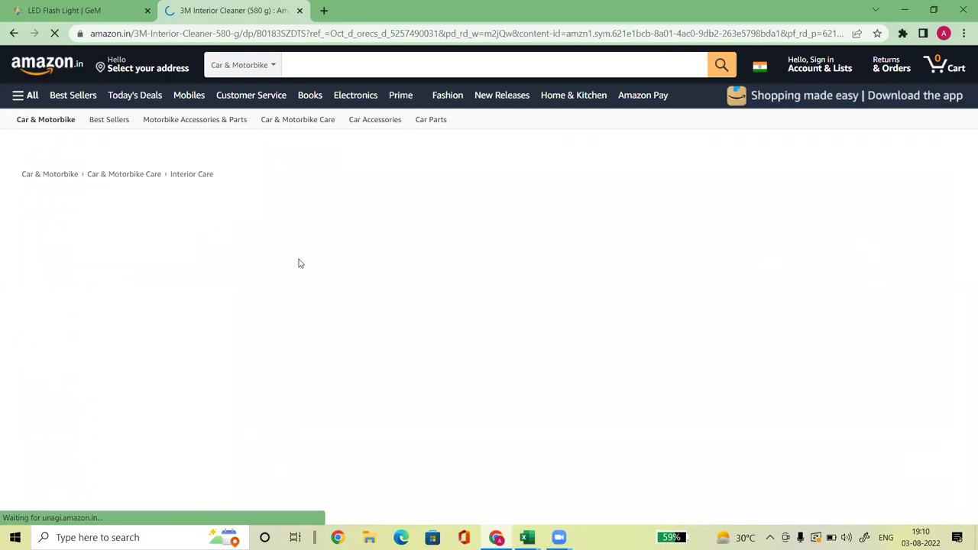
scroll(964, 155, down, 1)
scroll(963, 156, up, 1)
scroll(535, 268, down, 3)
scroll(382, 298, up, 3)
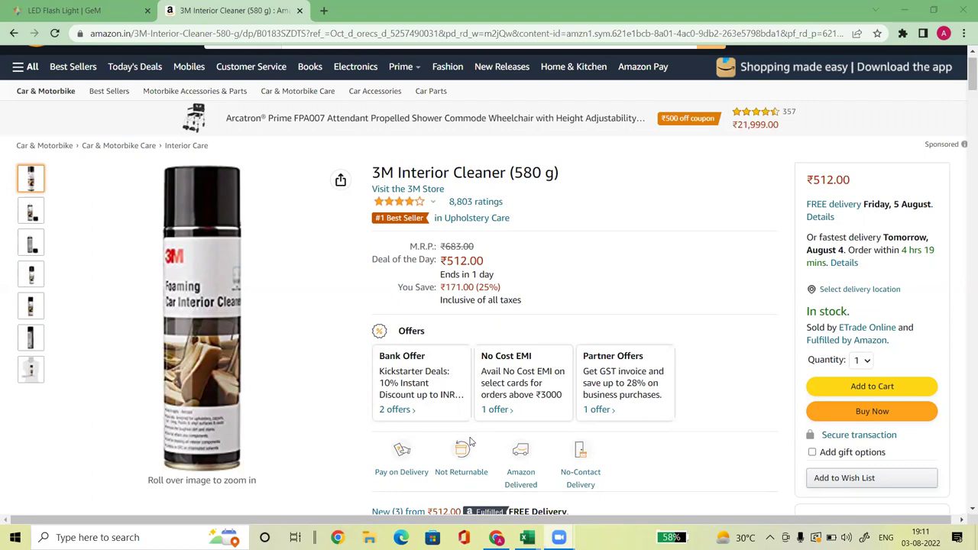
Compare the GeM flash light listings with the Amazon product page and highlight the 3M Interior Cleaner title
click(44, 7)
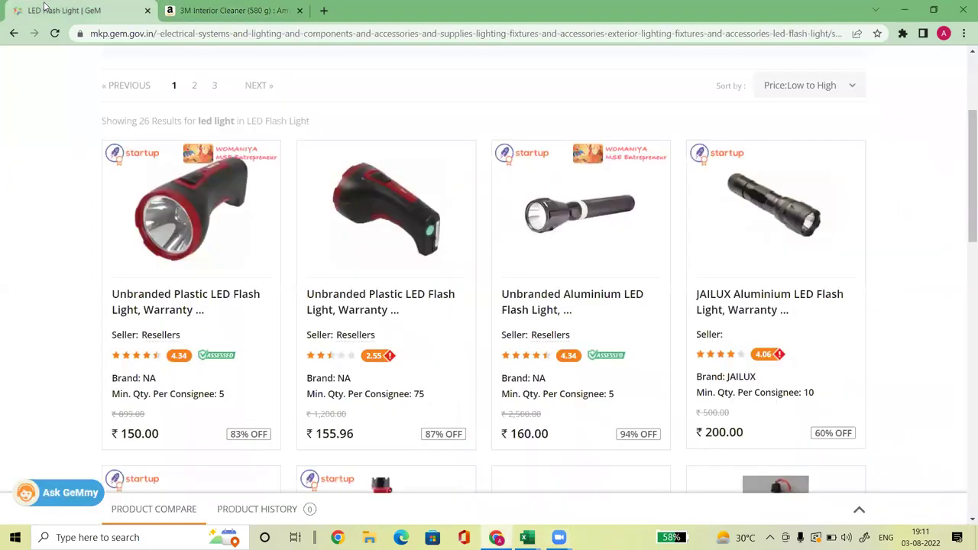
click(198, 9)
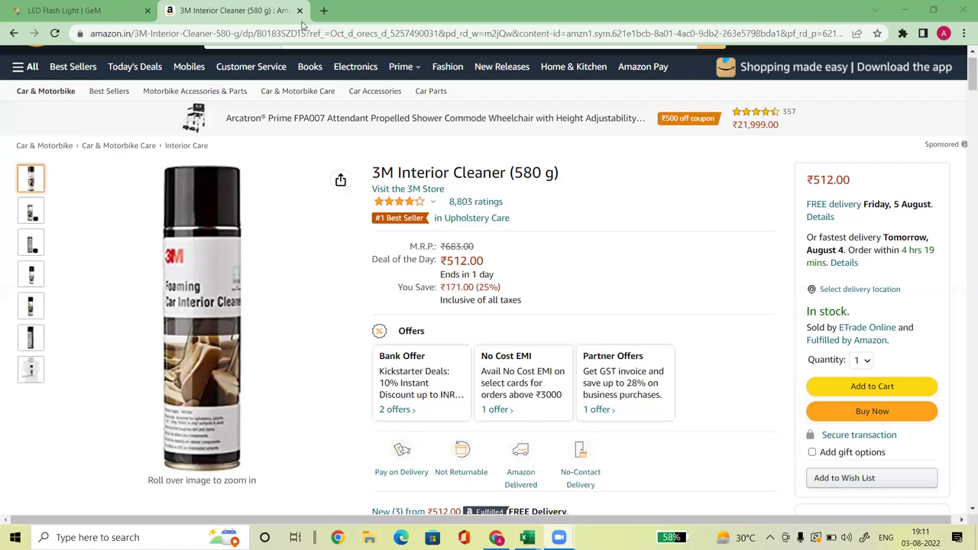
key(ctrl+Tab)
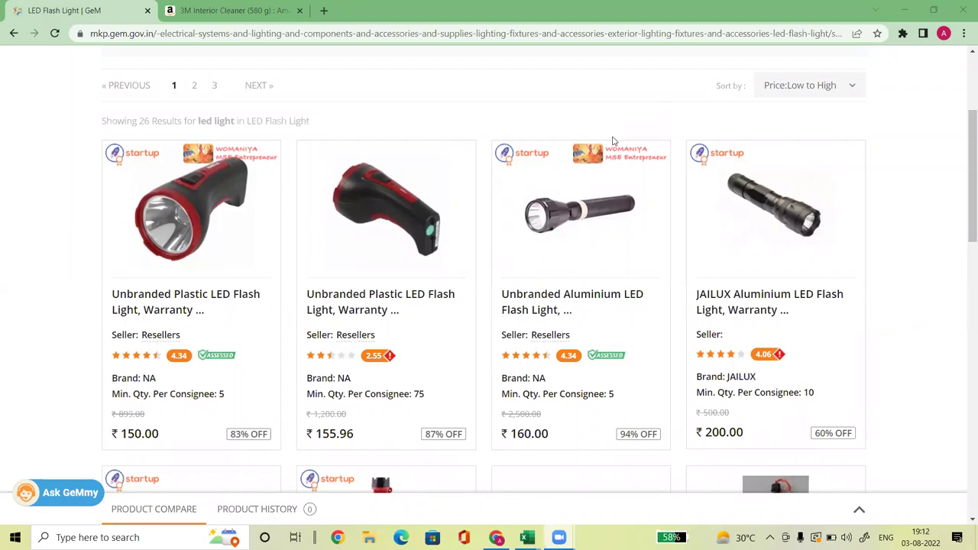
click(229, 11)
drag(373, 170, 524, 175)
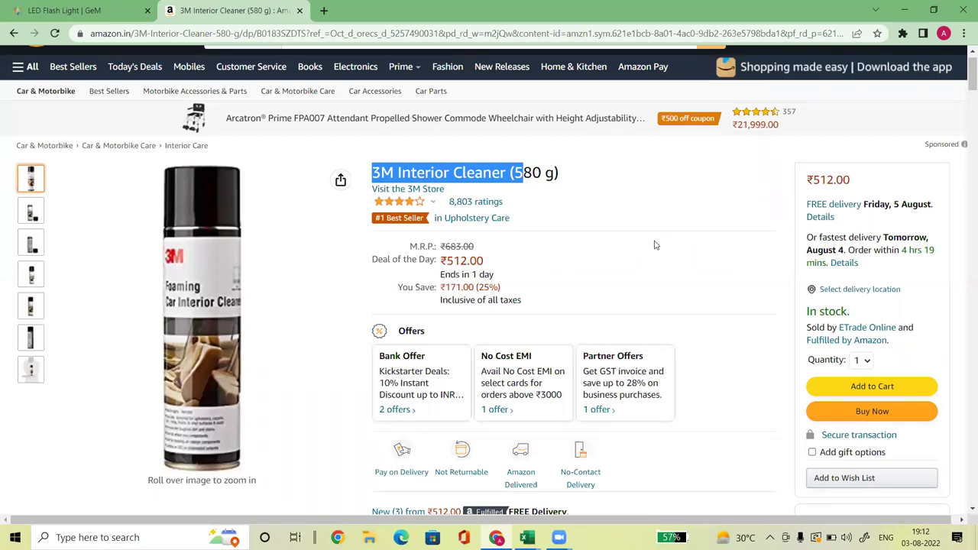
Switch between the GeM and Amazon pages for comparison, and set the GeM search category to All Categories
click(69, 10)
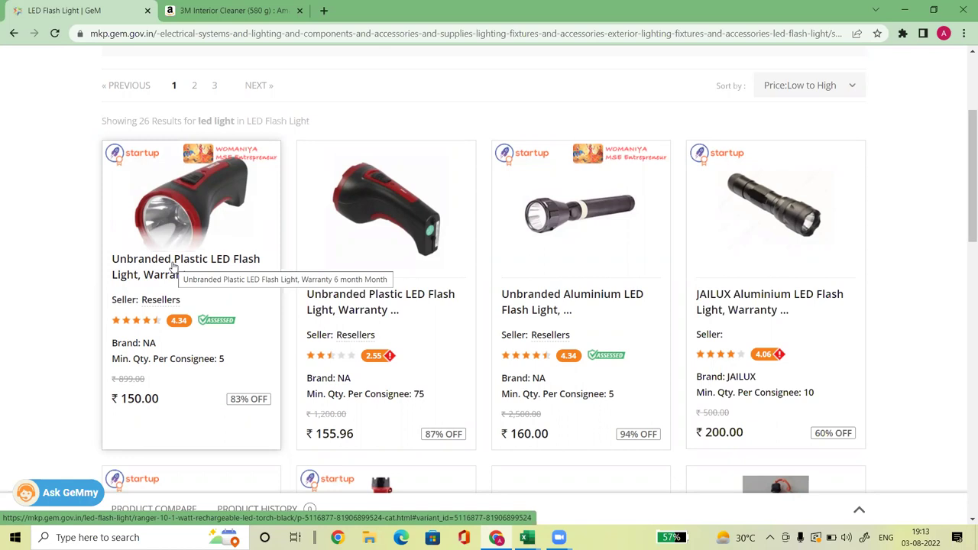
click(221, 7)
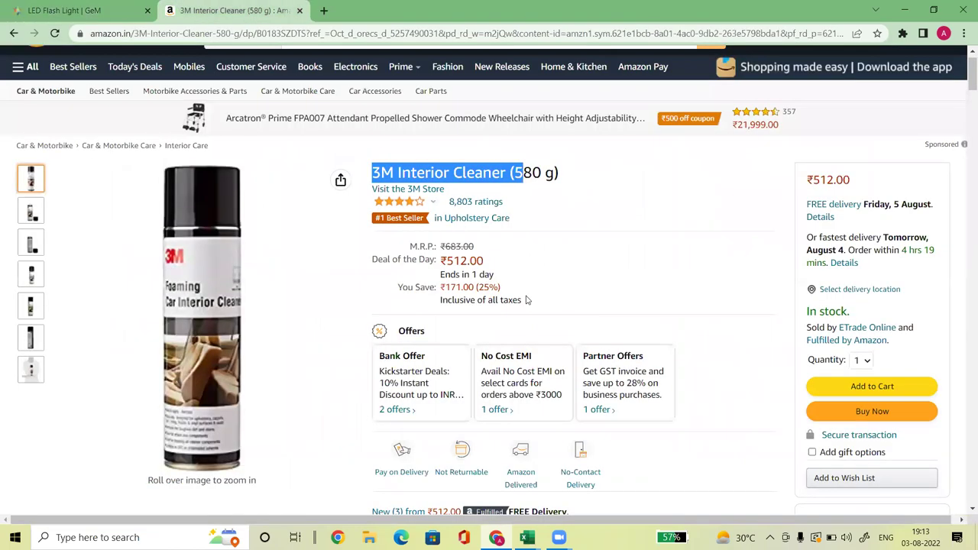
click(64, 10)
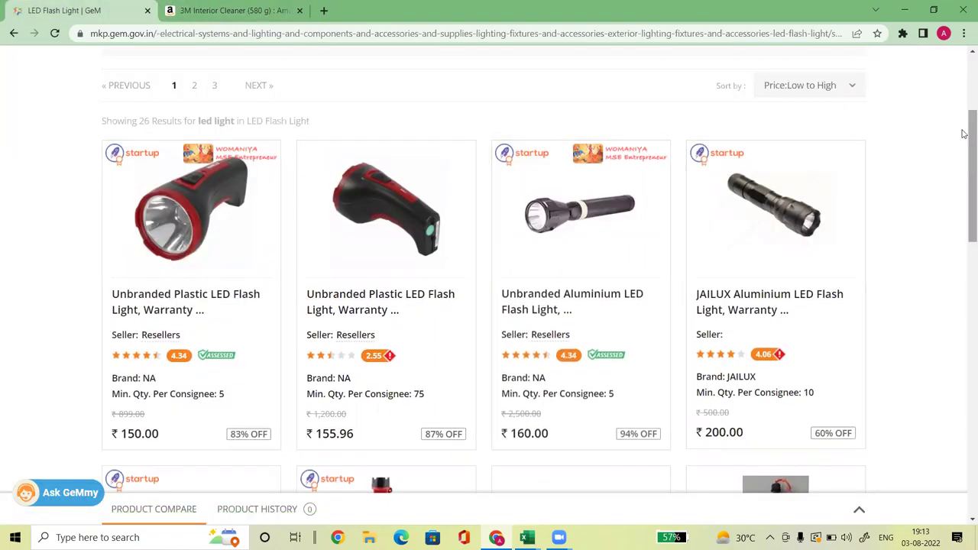
drag(971, 119, 962, 63)
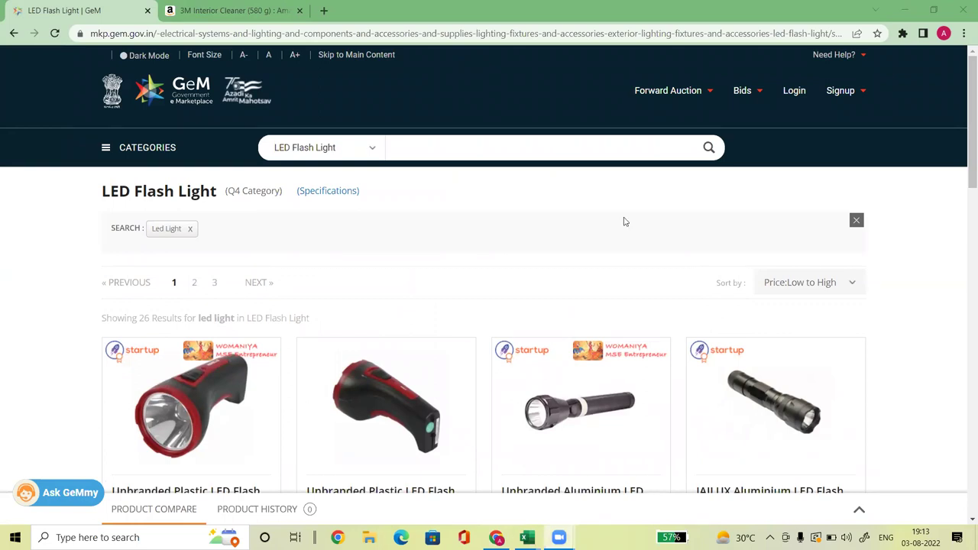
click(340, 153)
click(326, 167)
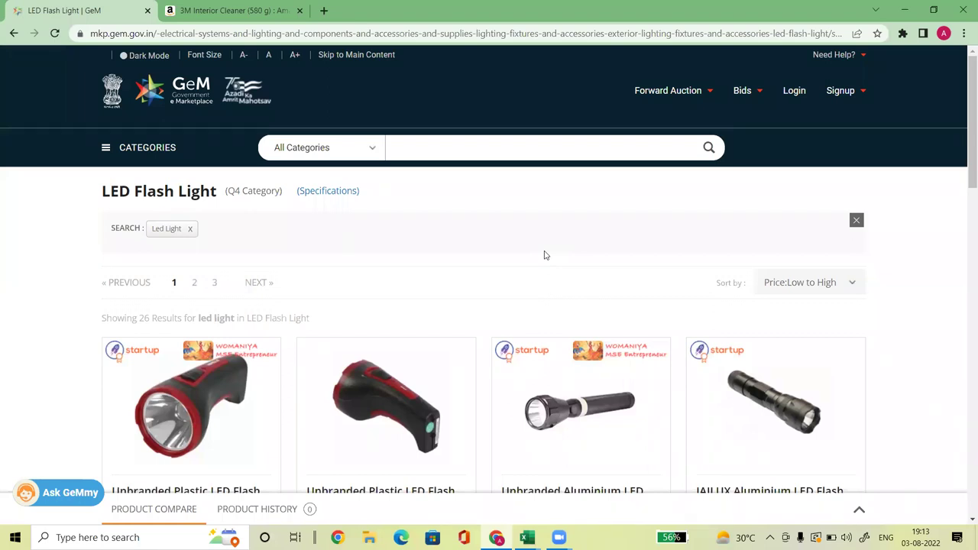
Switch back to the Amazon 3M Interior Cleaner page, clear the title highlight and highlight the Deal of the Day price
key(ctrl+Tab)
click(616, 183)
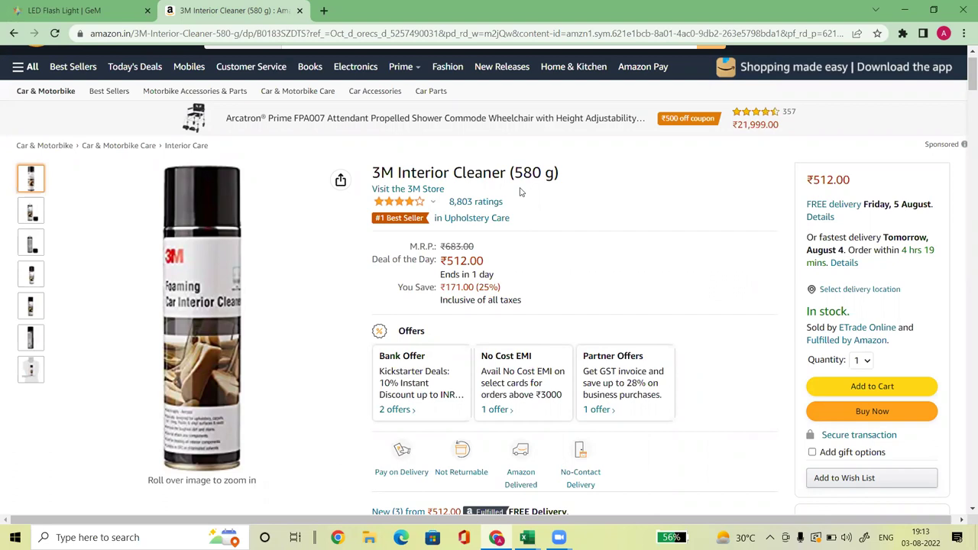
click(116, 9)
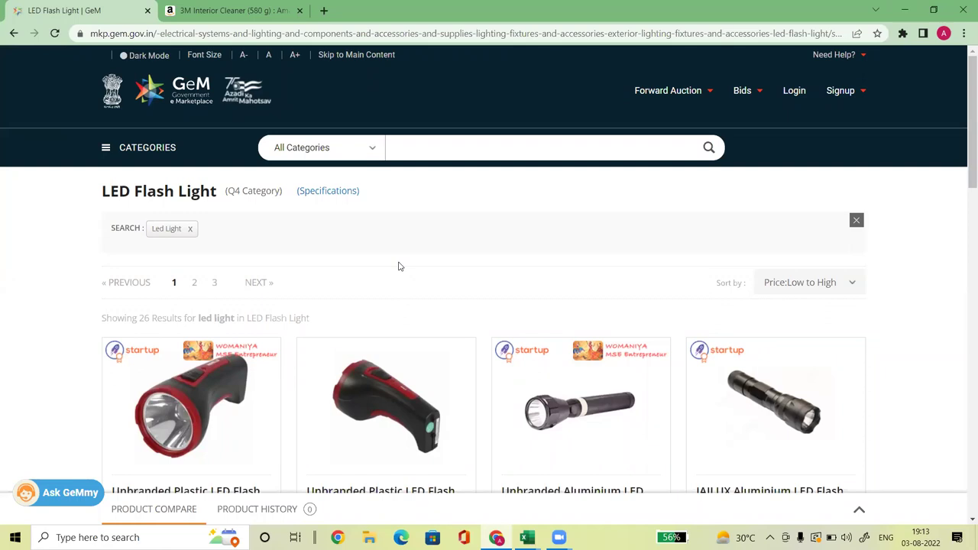
click(219, 11)
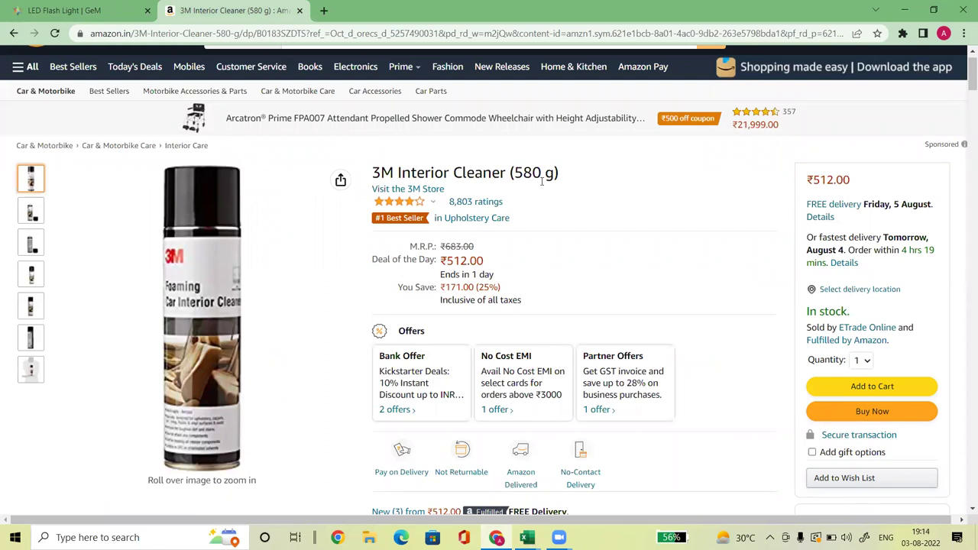
drag(504, 266, 436, 260)
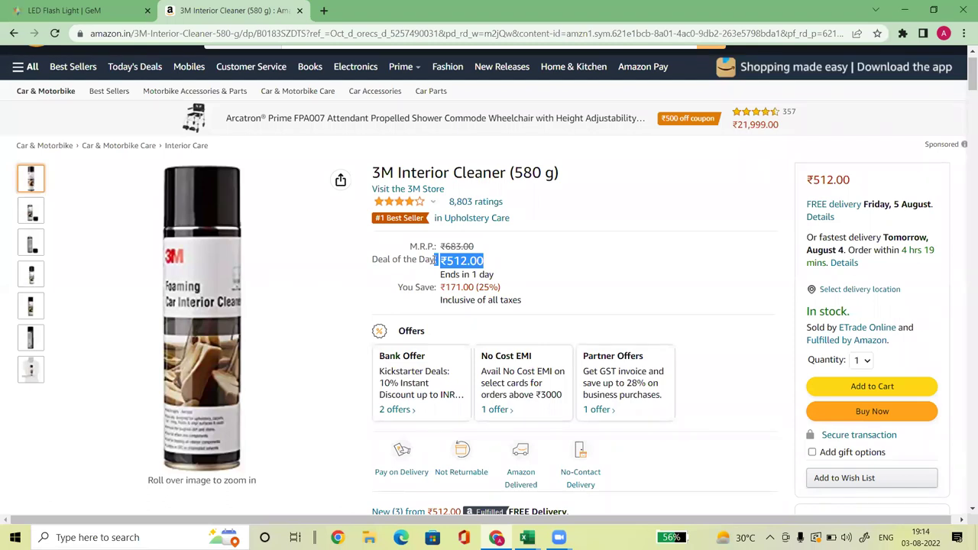
Open the Unbranded Plastic LED Flash Light priced ₹155.96 on GeM and highlight its price on the product page
click(68, 8)
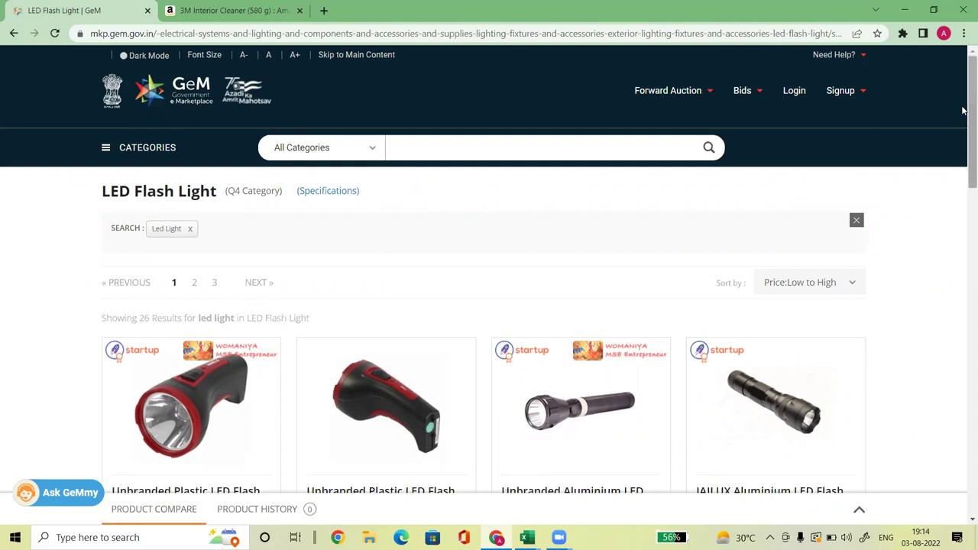
drag(964, 109, 965, 174)
click(352, 226)
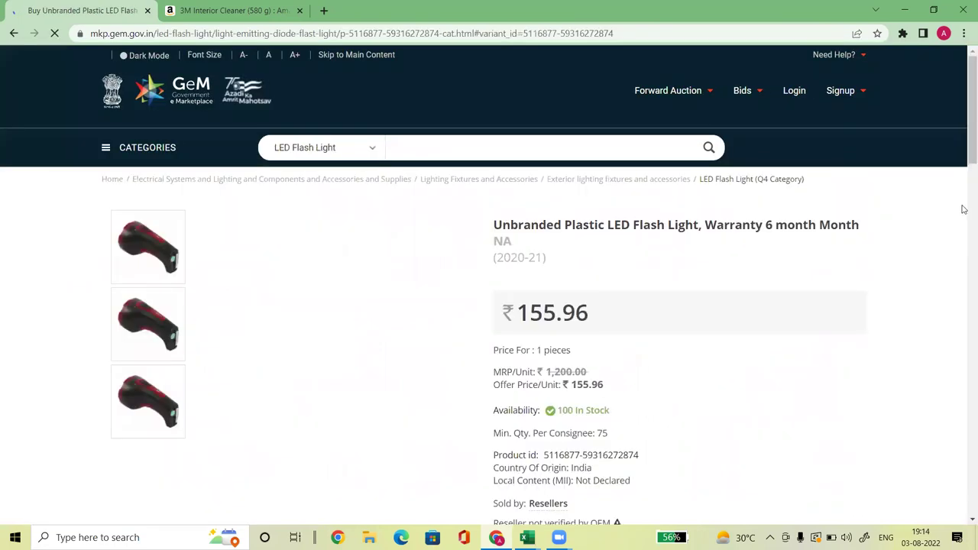
scroll(658, 295, down, 3)
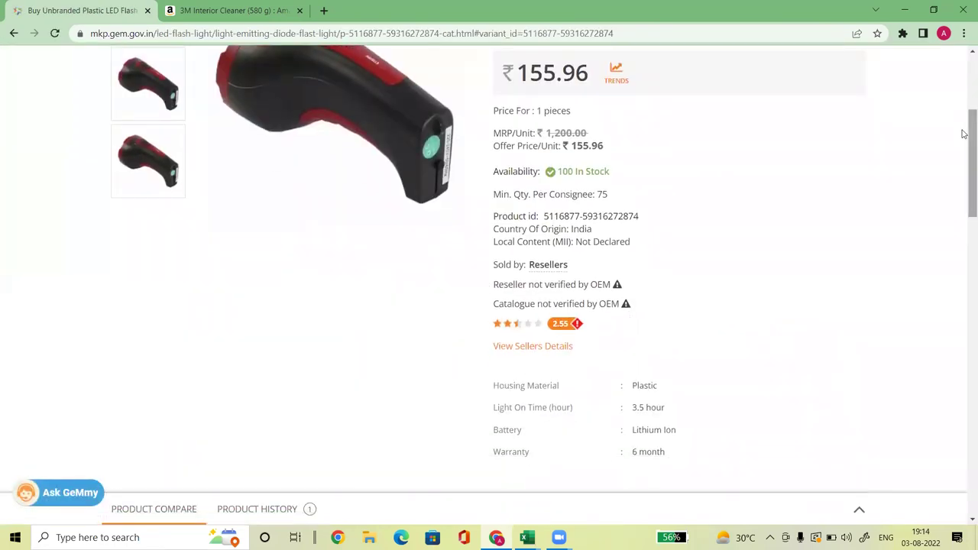
scroll(717, 178, up, 2)
drag(518, 187, 588, 187)
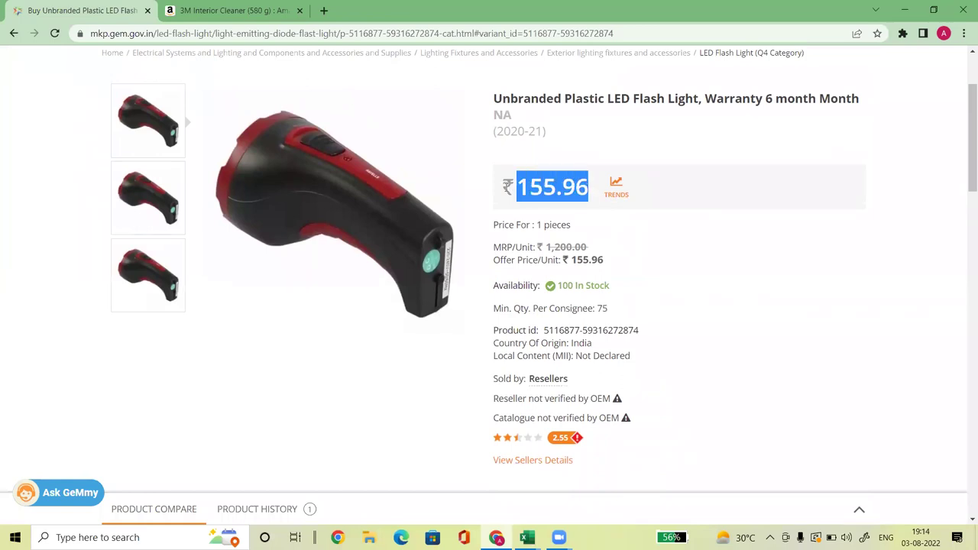
click(522, 191)
drag(522, 191, 557, 191)
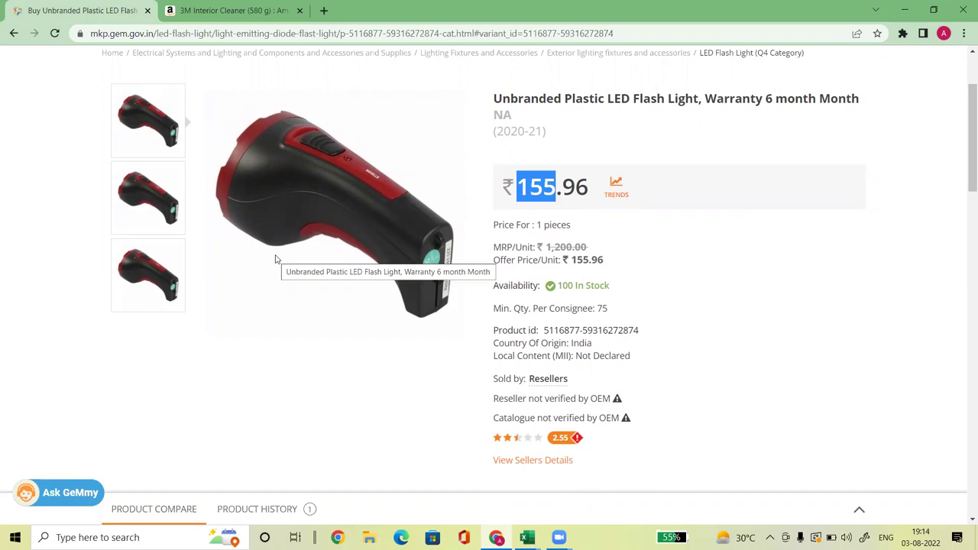
Return to the GeM LED Flash Light category listings and briefly compare them with the Amazon product page
right_click(737, 58)
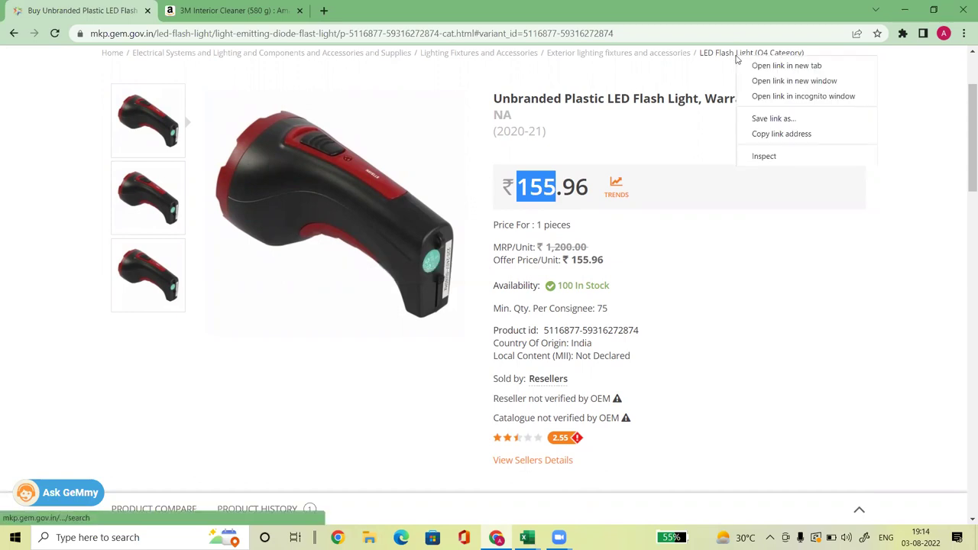
click(721, 59)
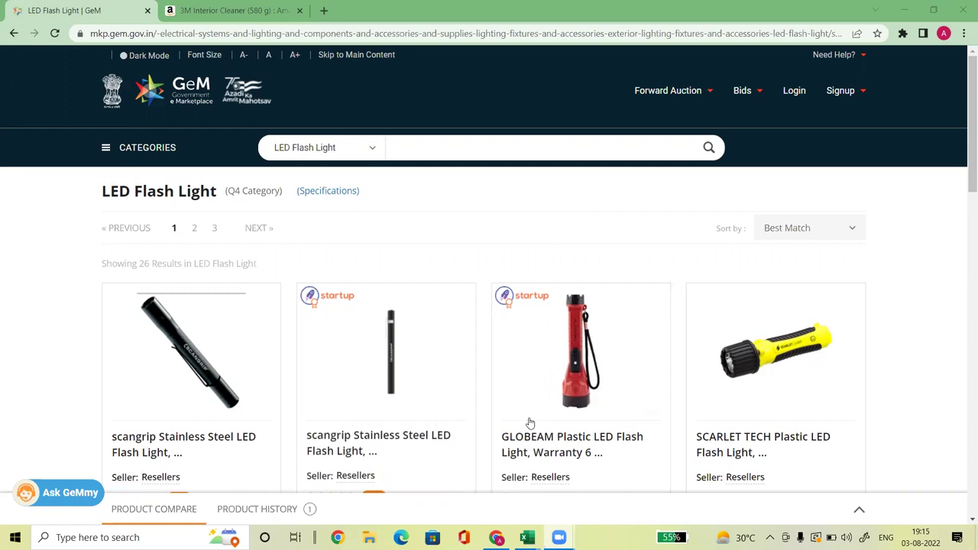
right_click(227, 10)
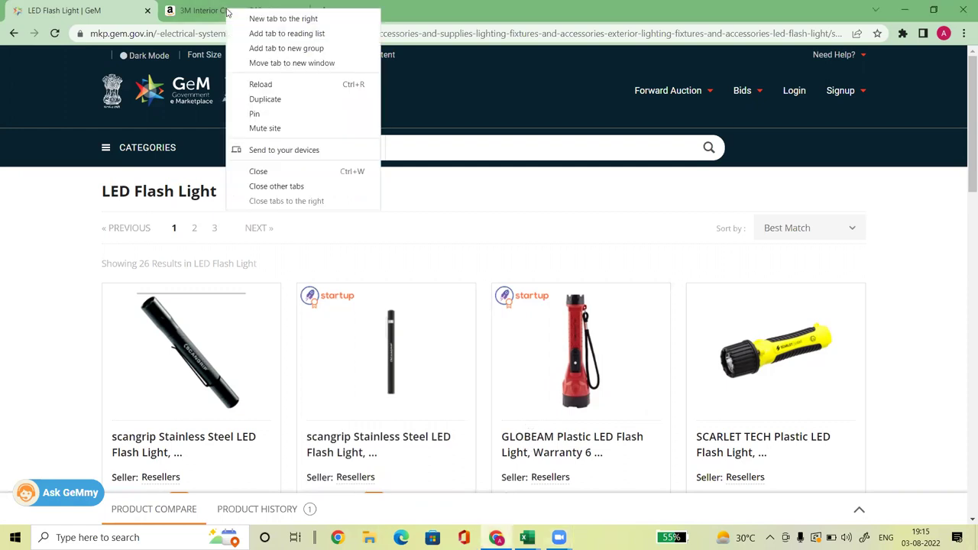
click(210, 10)
click(111, 11)
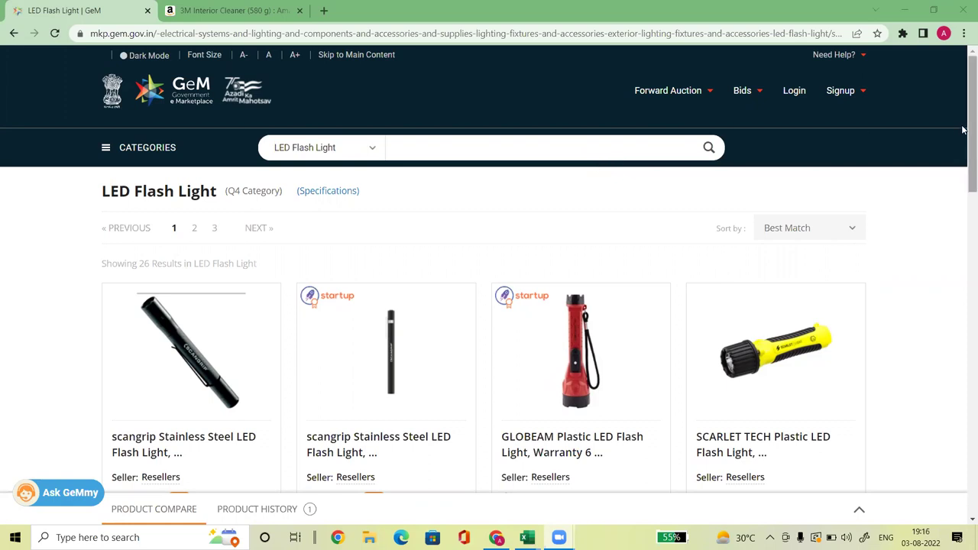
Highlight the price and brand on the ₹1,681.00 scangrip Stainless Steel LED Flash Light's product page, and return to the LED Flash Light category
scroll(964, 134, down, 3)
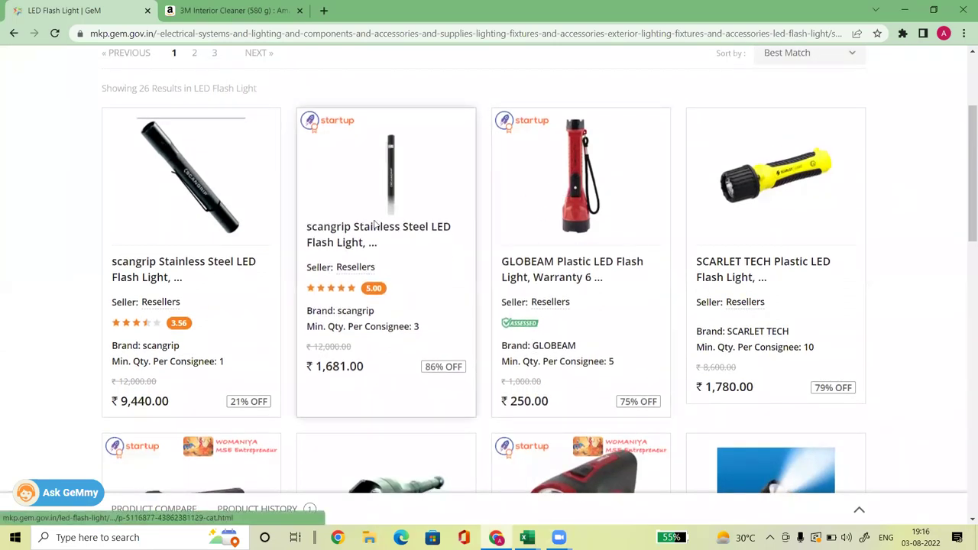
click(367, 231)
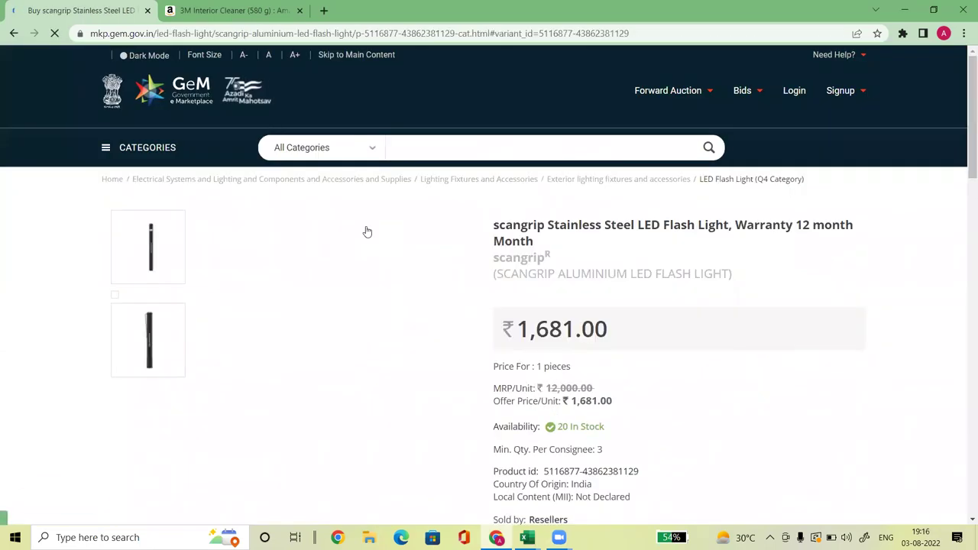
drag(516, 330, 582, 331)
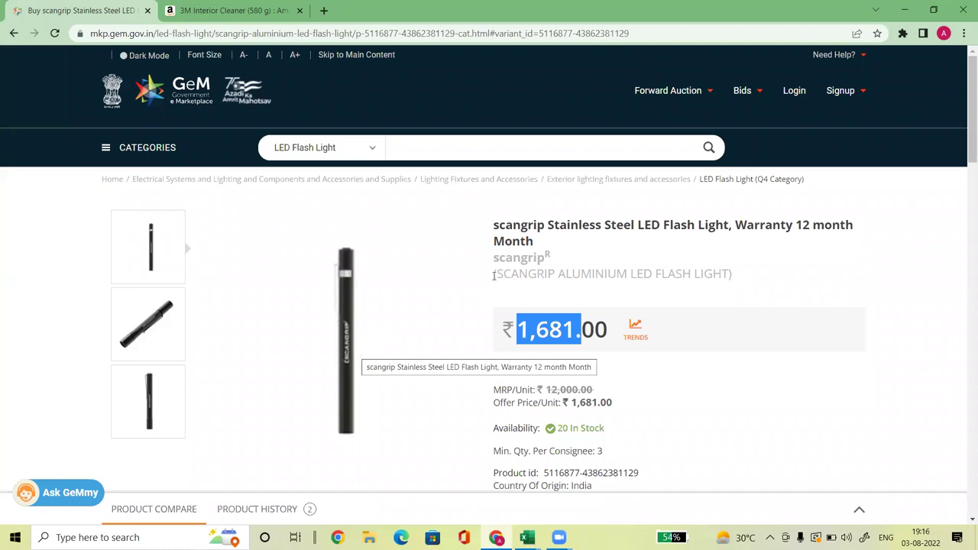
drag(495, 260, 523, 260)
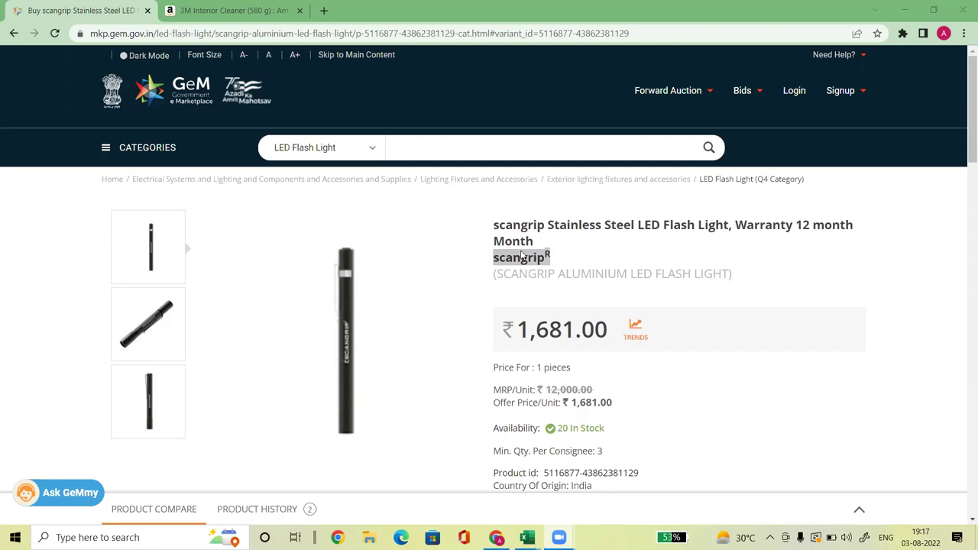
click(745, 184)
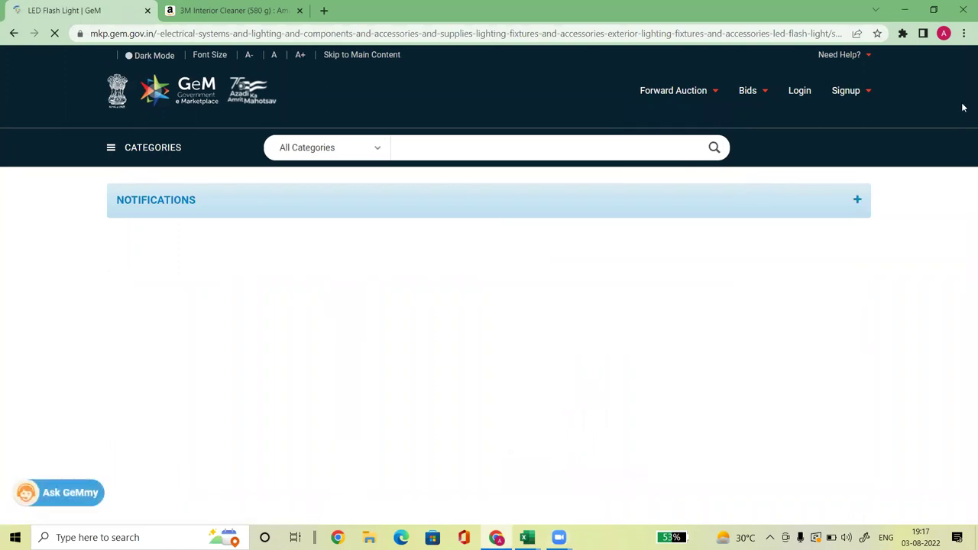
Highlight the offer prices of the scangrip and SCARLET TECH flash lights in the first row of the LED Flash Light listings
scroll(964, 149, down, 2)
scroll(963, 176, down, 1)
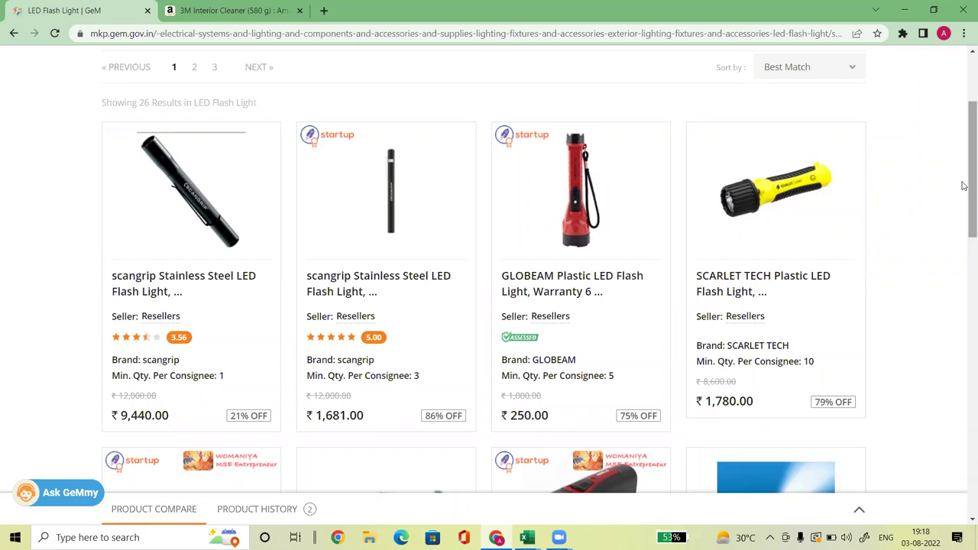
scroll(963, 202, down, 1)
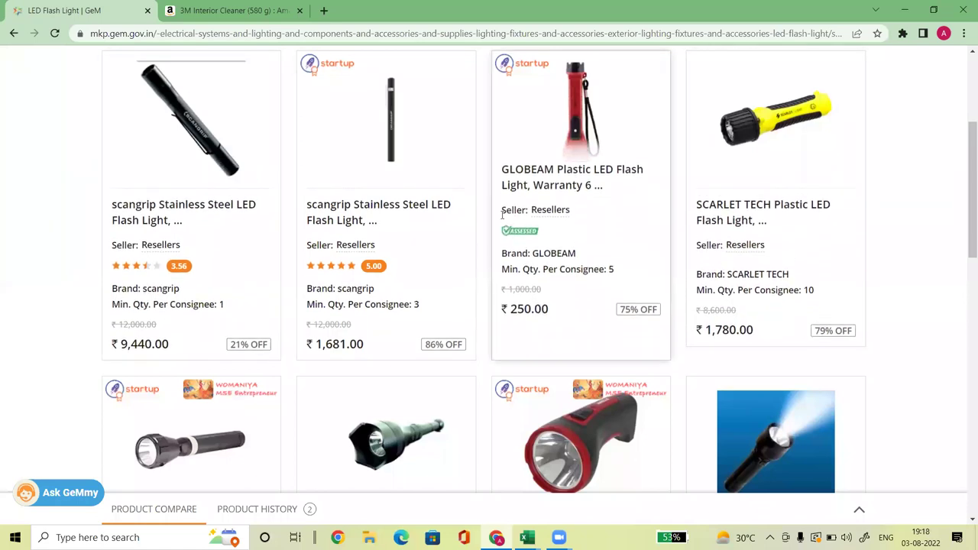
drag(550, 321, 513, 322)
click(513, 323)
drag(317, 322, 358, 321)
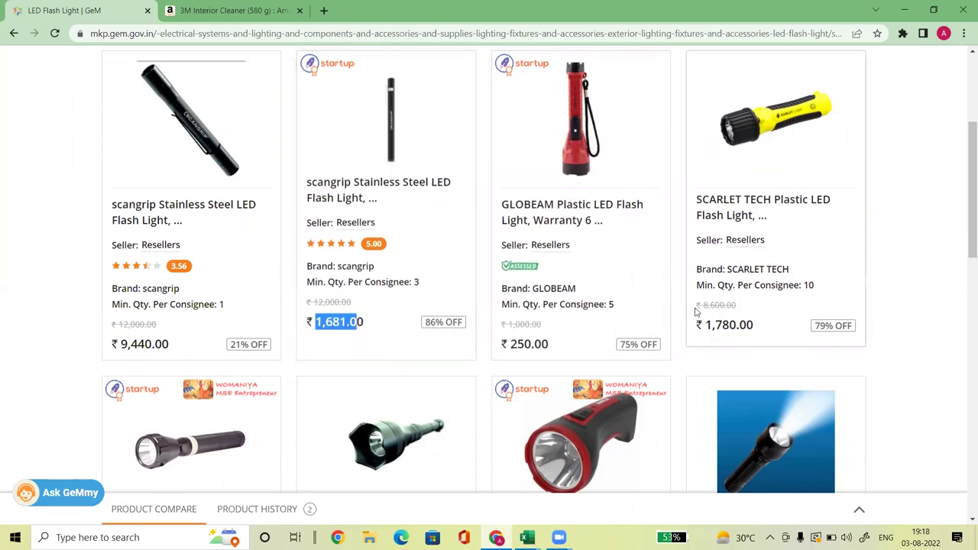
drag(705, 295, 755, 297)
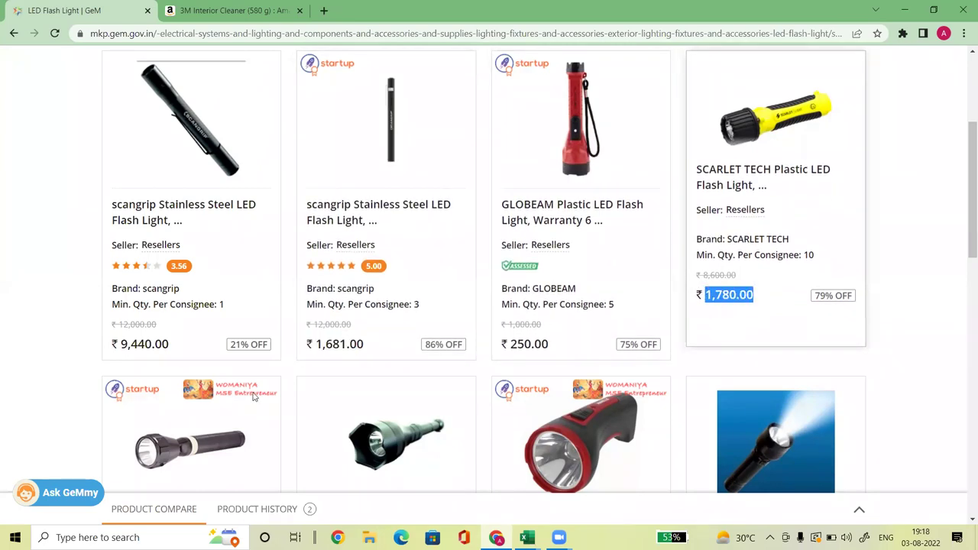
drag(169, 322, 120, 321)
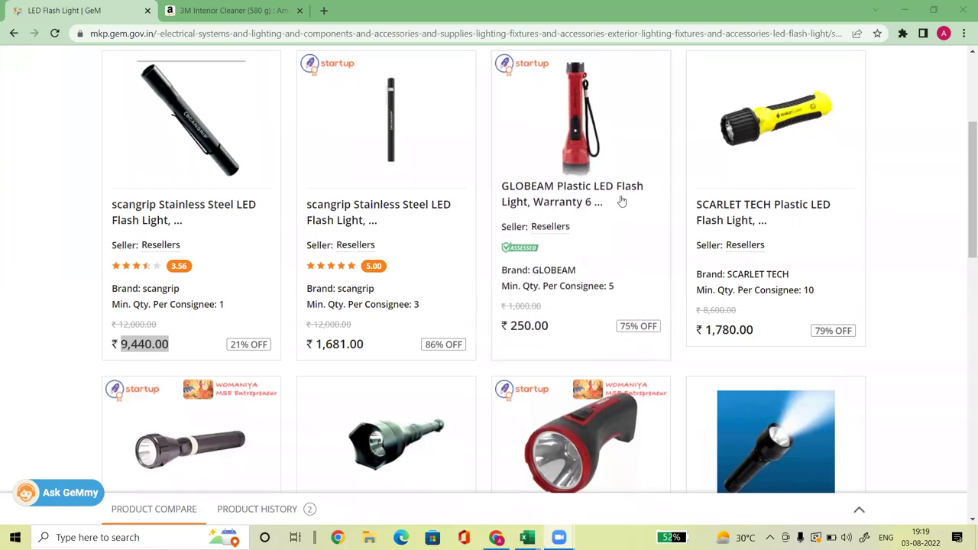
drag(965, 188, 962, 102)
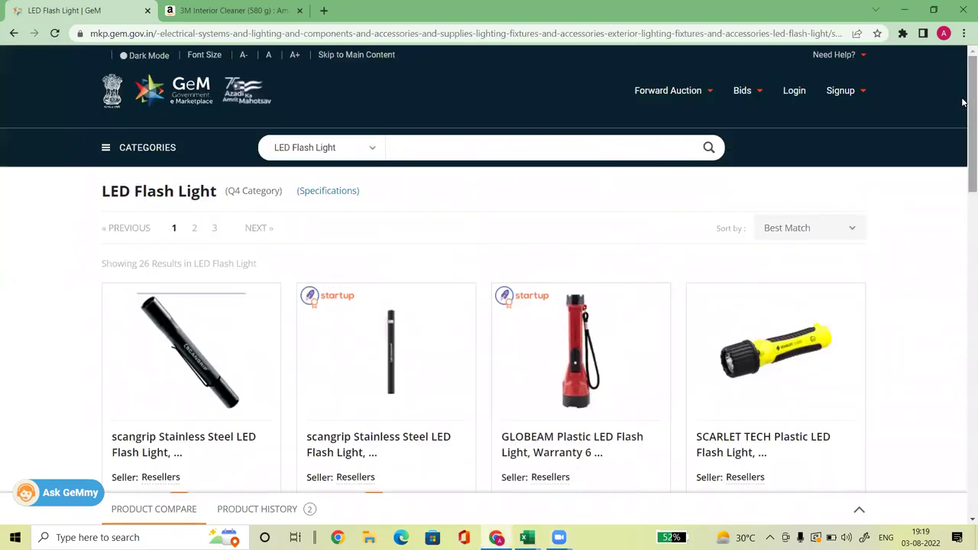
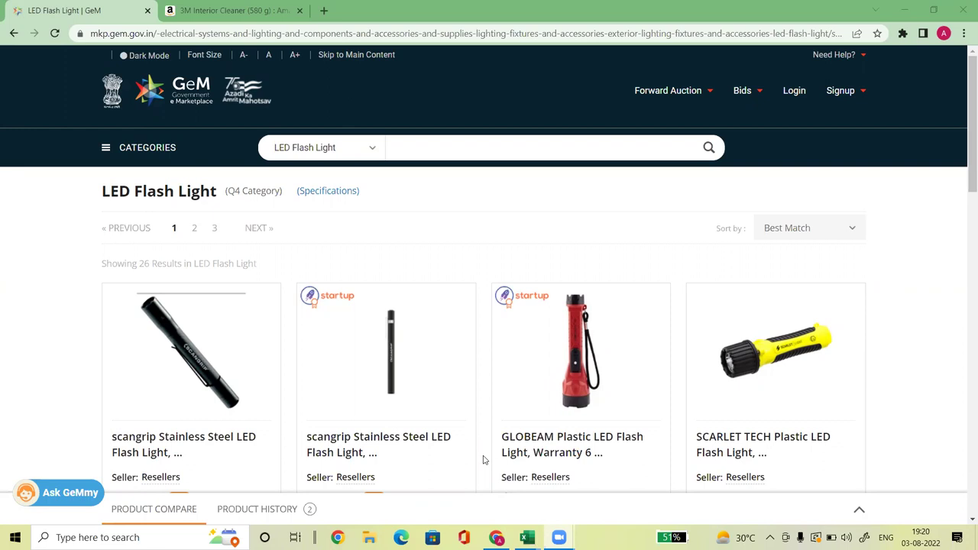
Switch to the Amazon page and search All Categories for "copier paper a4 size"
click(232, 11)
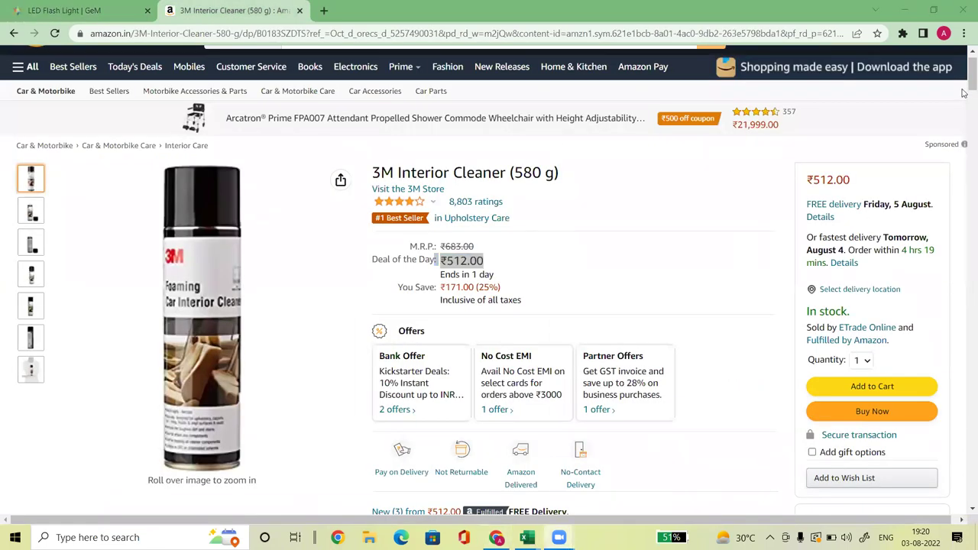
scroll(964, 62, up, 1)
click(271, 65)
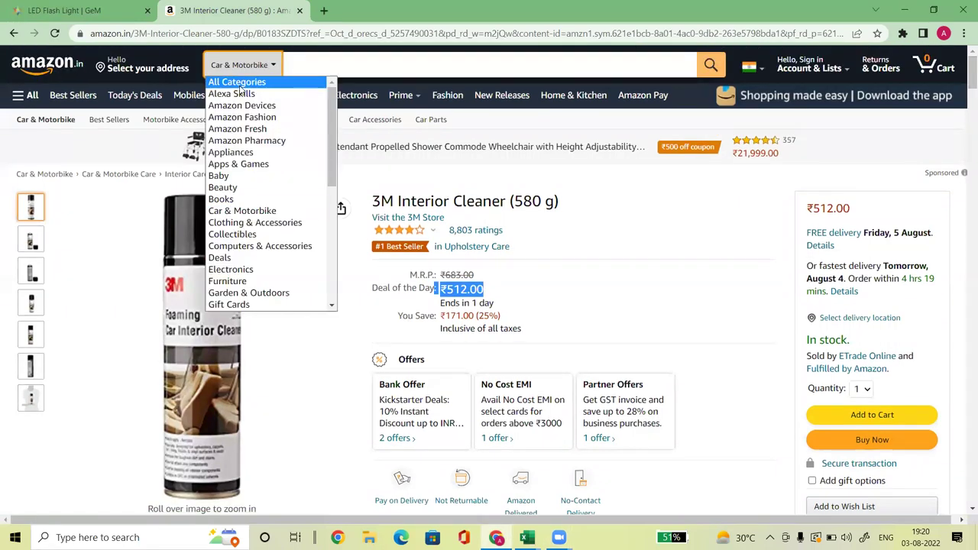
click(241, 82)
text(Copier)
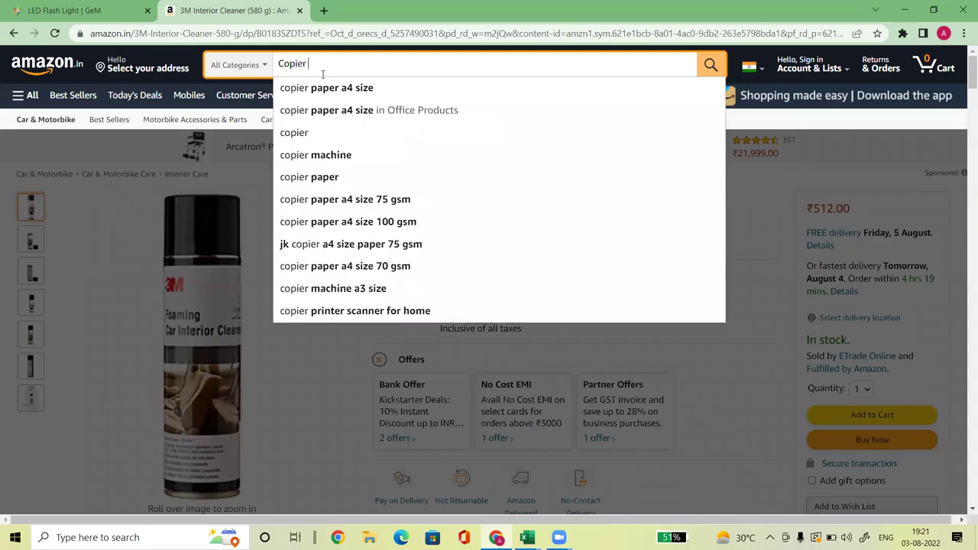
click(332, 88)
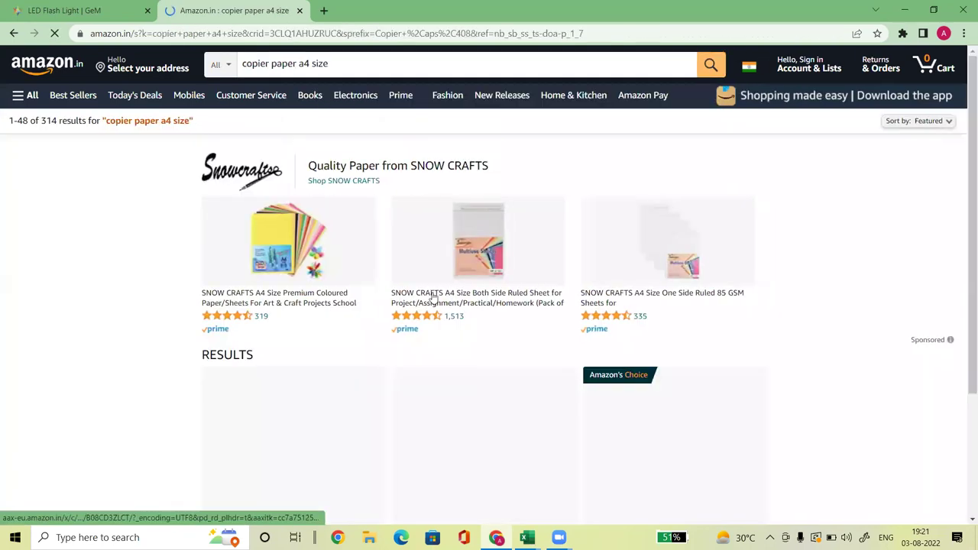
Open the Khanna Copier Paper EPrint A4 70Gsm product from the results and highlight its price
scroll(964, 118, down, 4)
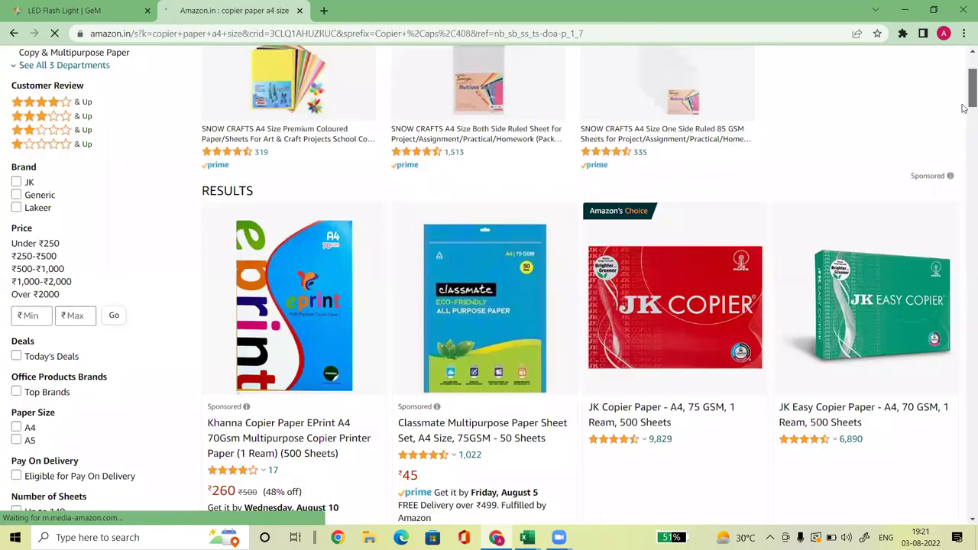
scroll(964, 109, up, 1)
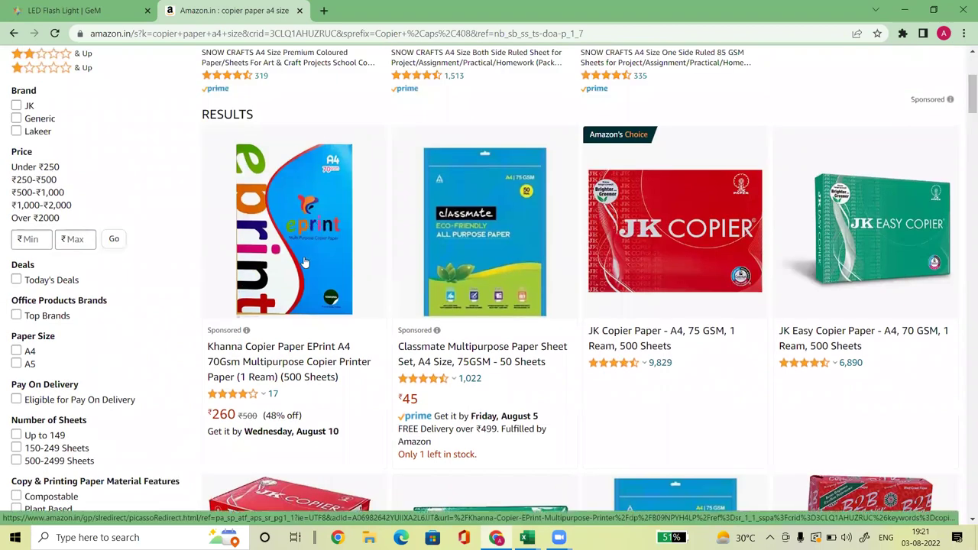
click(300, 244)
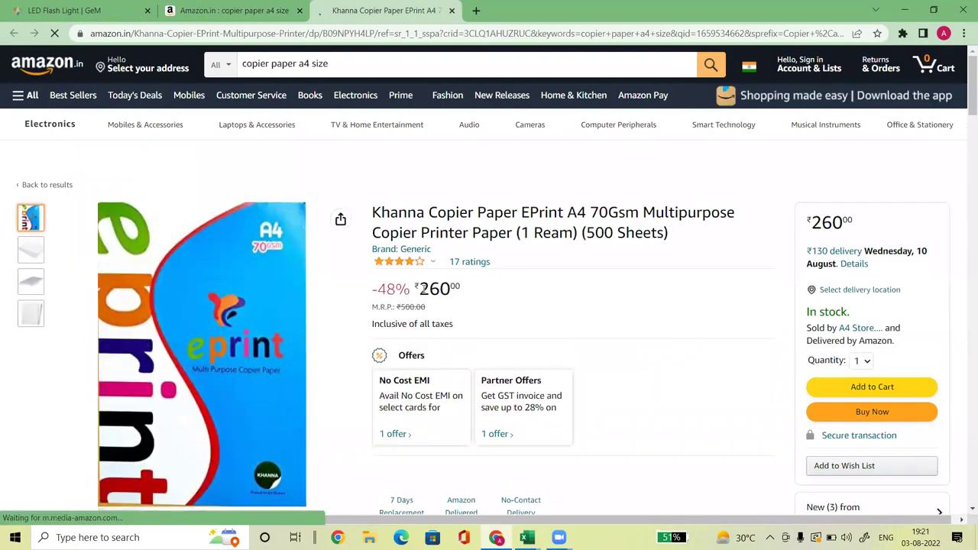
drag(418, 289, 451, 290)
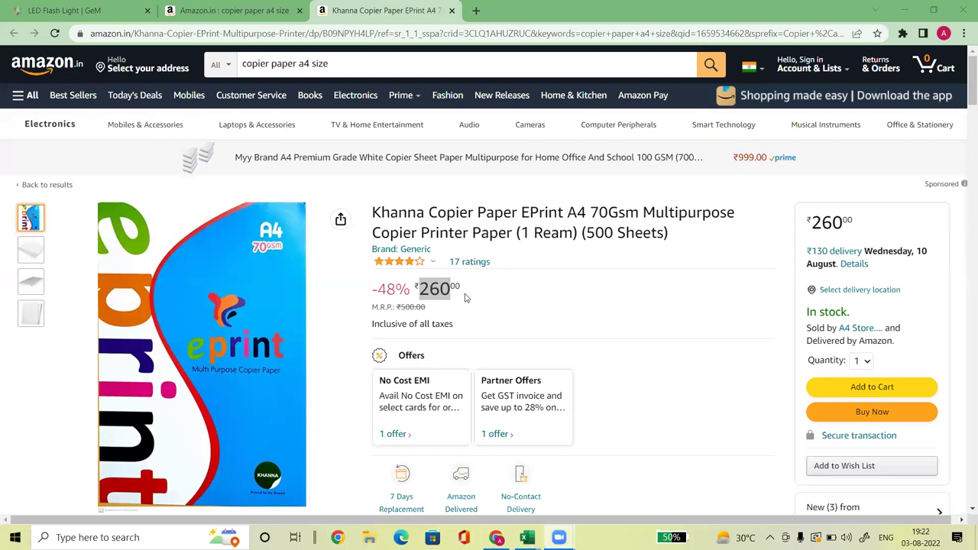
drag(452, 290, 422, 288)
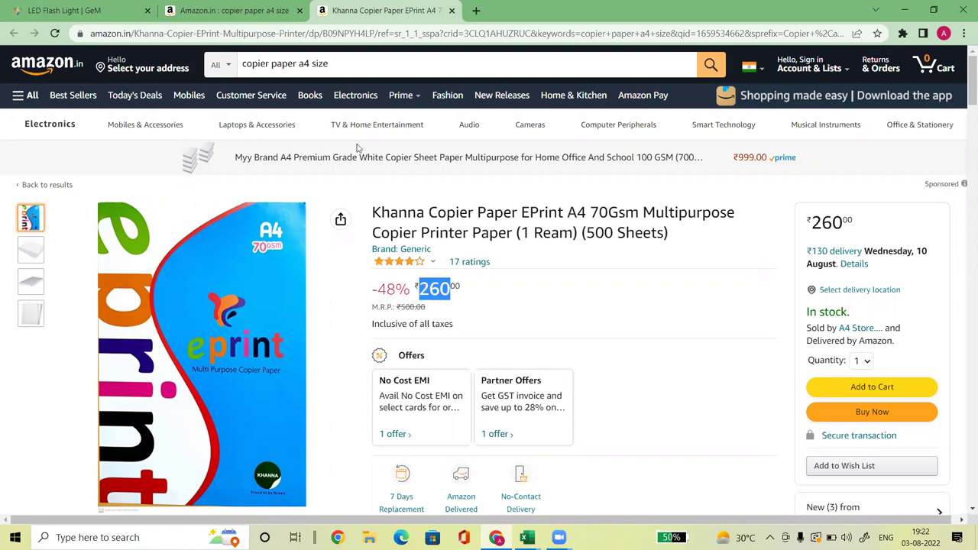
Open the ₹9,440.00 scangrip LED Flash Light on GeM, highlight its light-on time and warranty, and review the product details
click(81, 7)
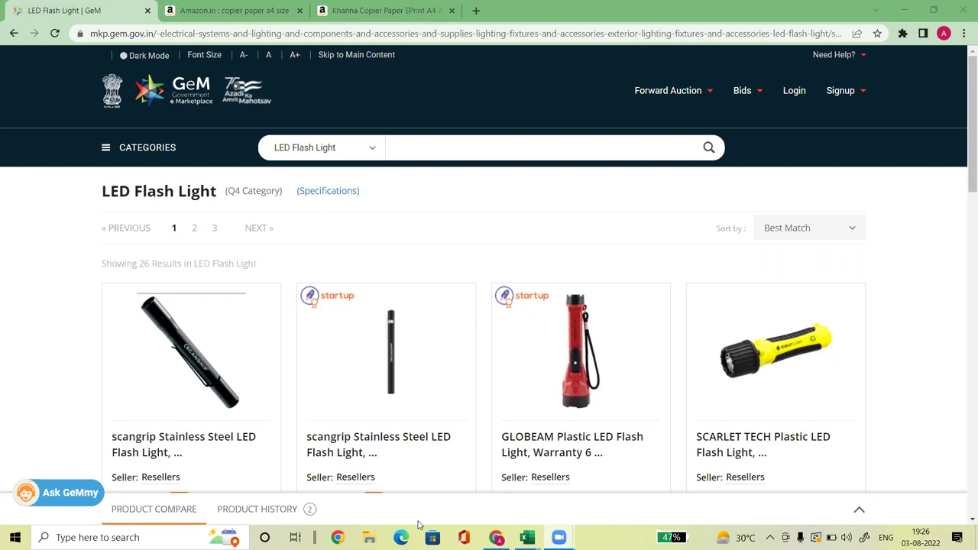
click(211, 365)
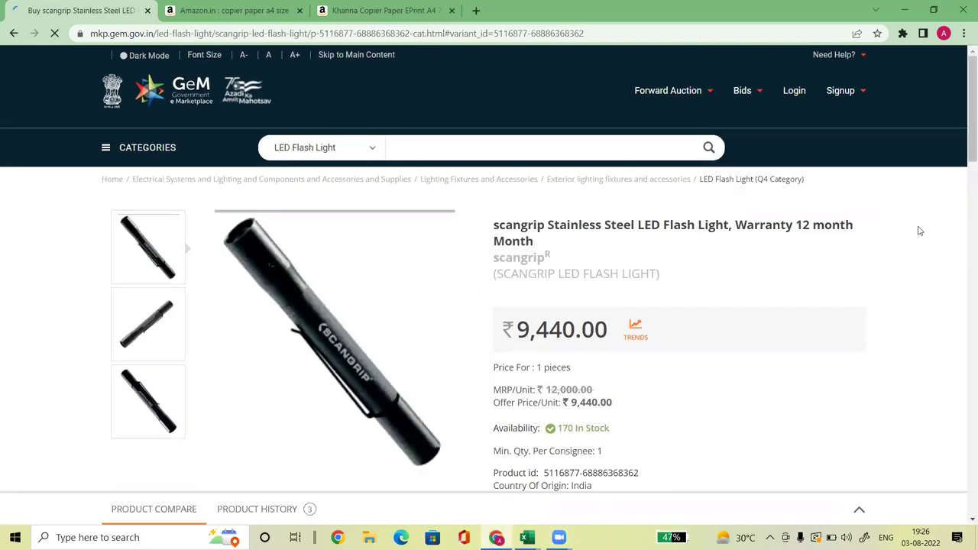
drag(965, 134, 965, 223)
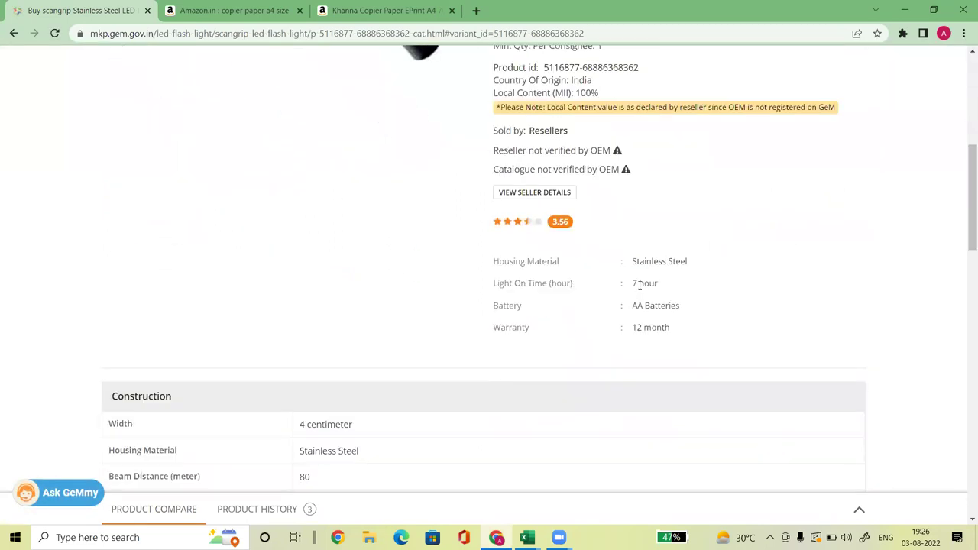
drag(631, 284, 658, 284)
drag(631, 330, 674, 334)
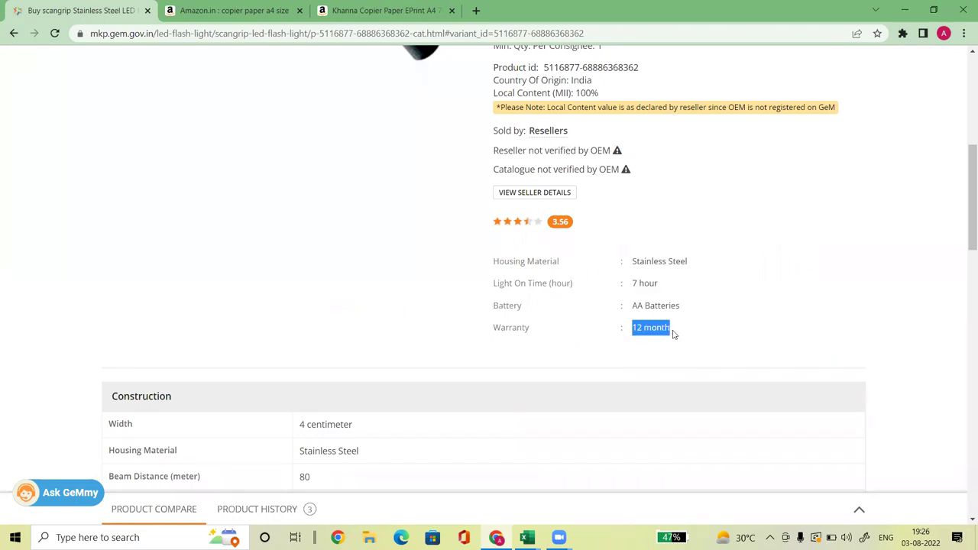
drag(964, 217, 964, 178)
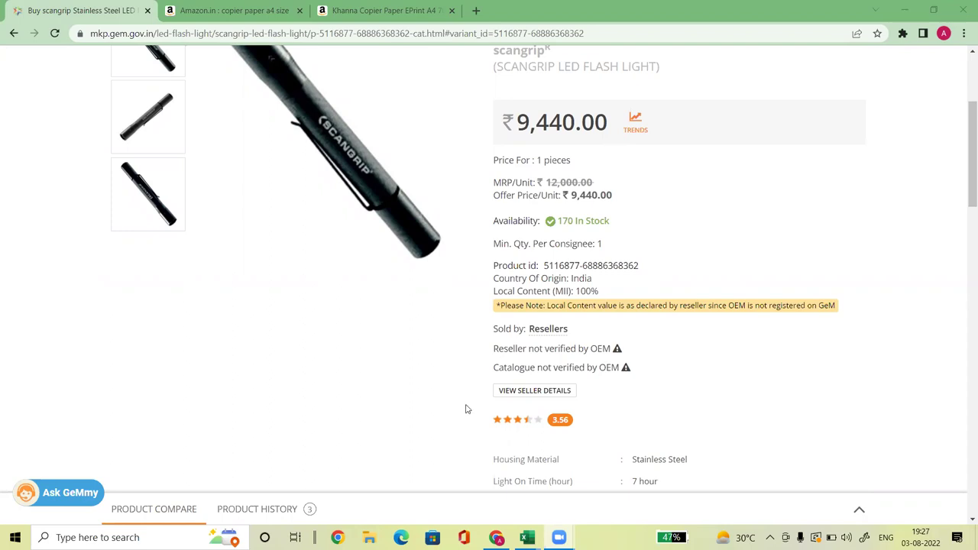
drag(966, 183, 965, 80)
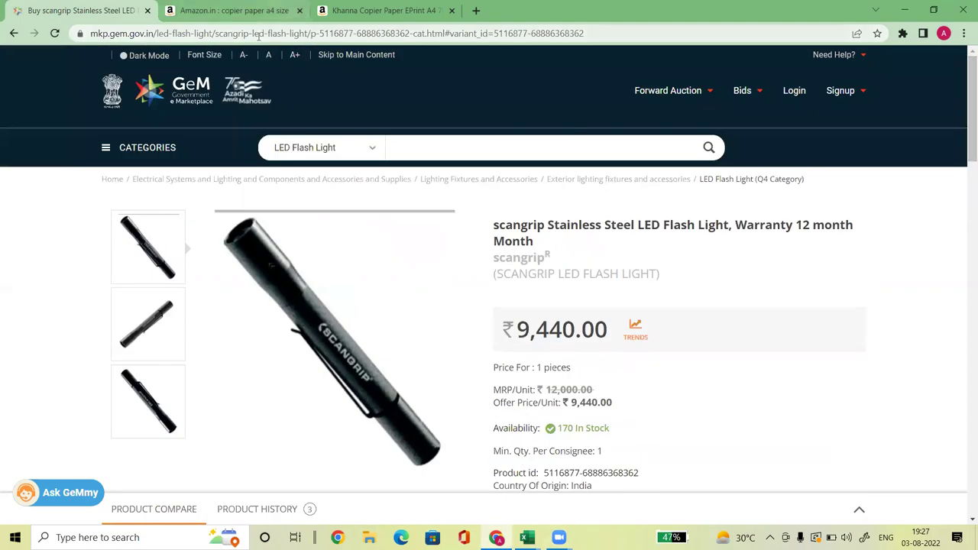
Open the list of Ongoing Bids on GeM
mouse_move(743, 92)
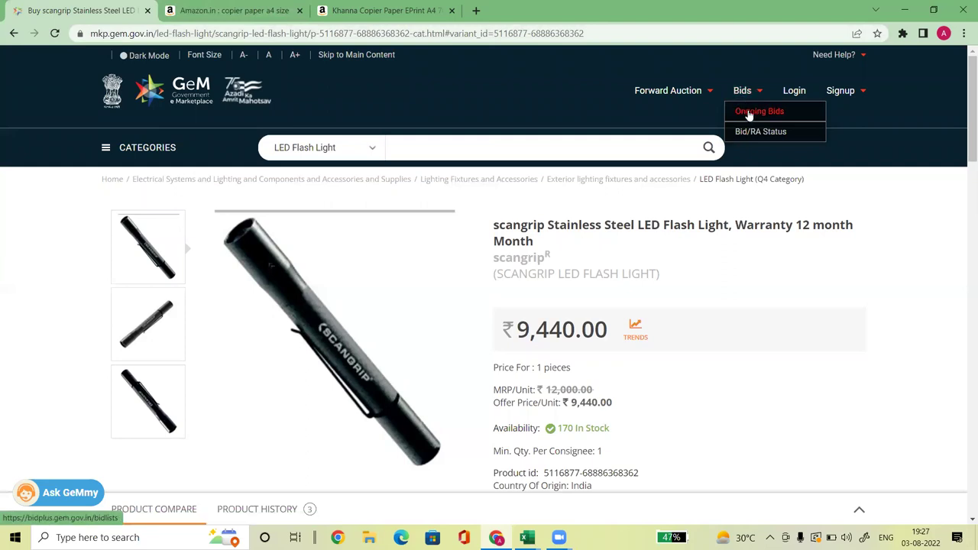
right_click(739, 111)
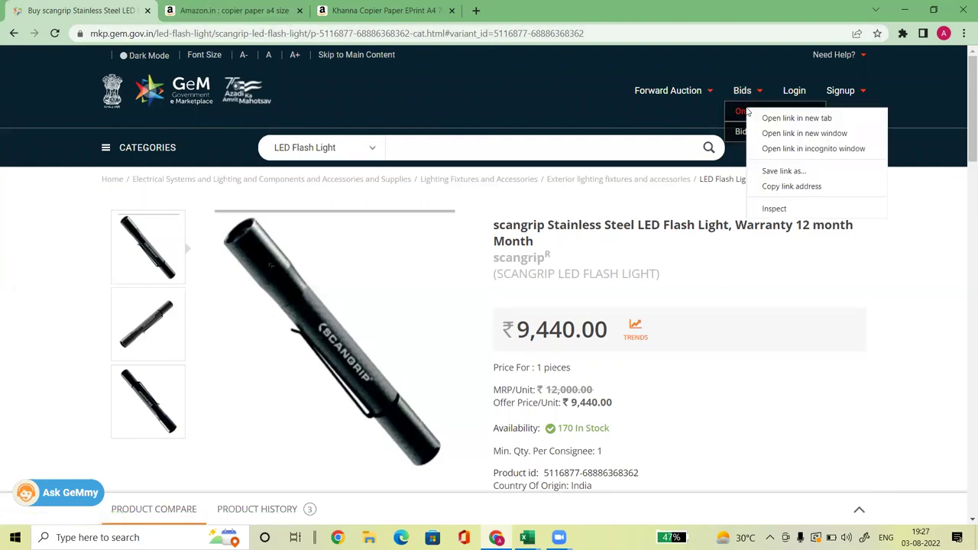
click(737, 112)
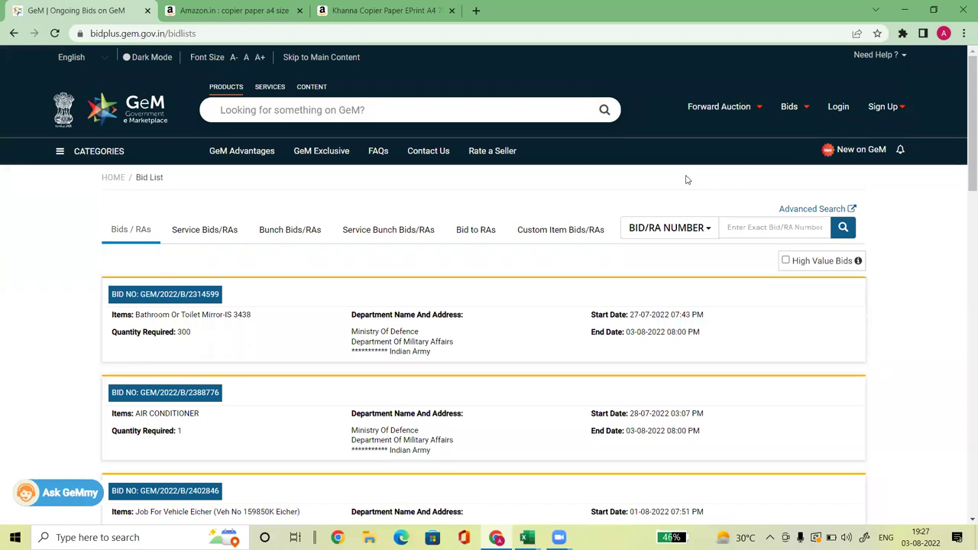
click(334, 110)
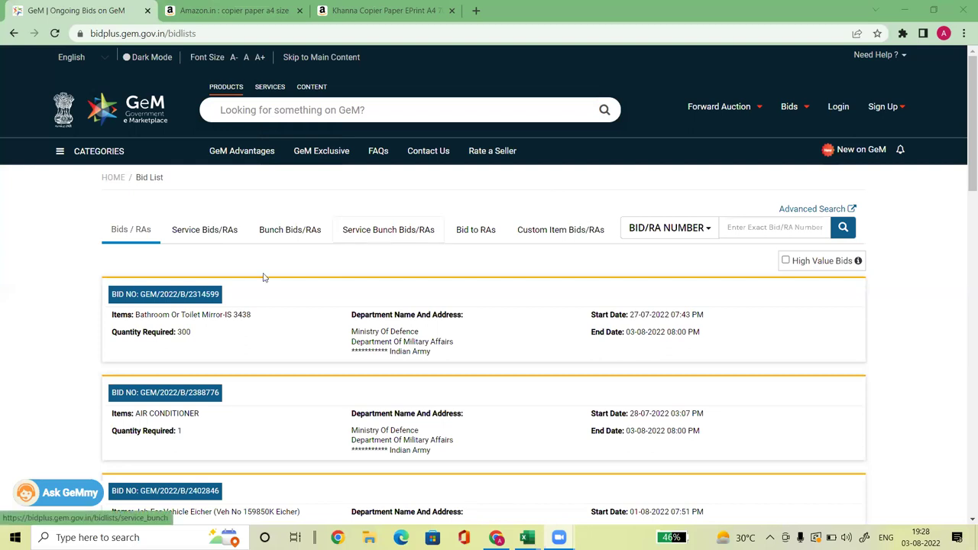
Highlight the item, required quantity, department, start date and end date of the Bathroom Or Toilet Mirror bid
drag(135, 315, 257, 317)
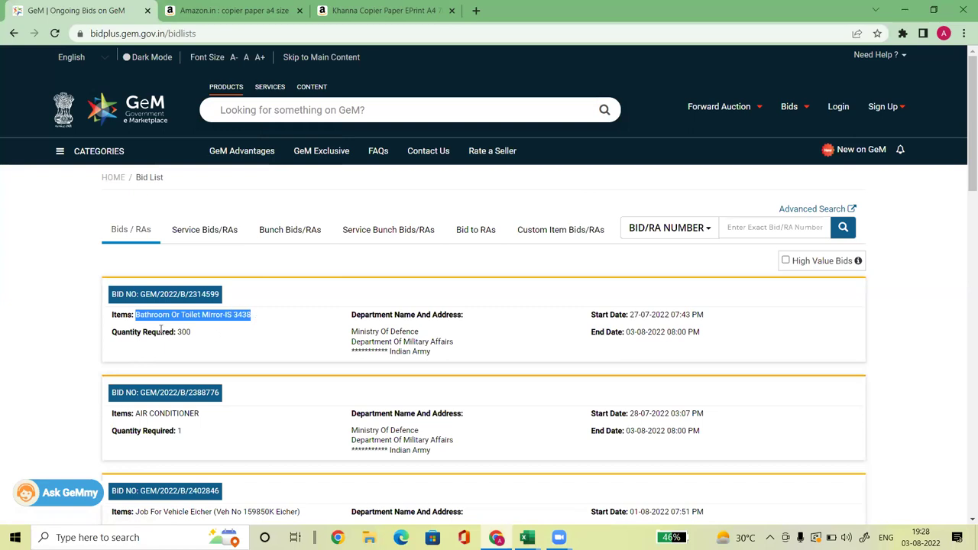
drag(193, 333, 177, 334)
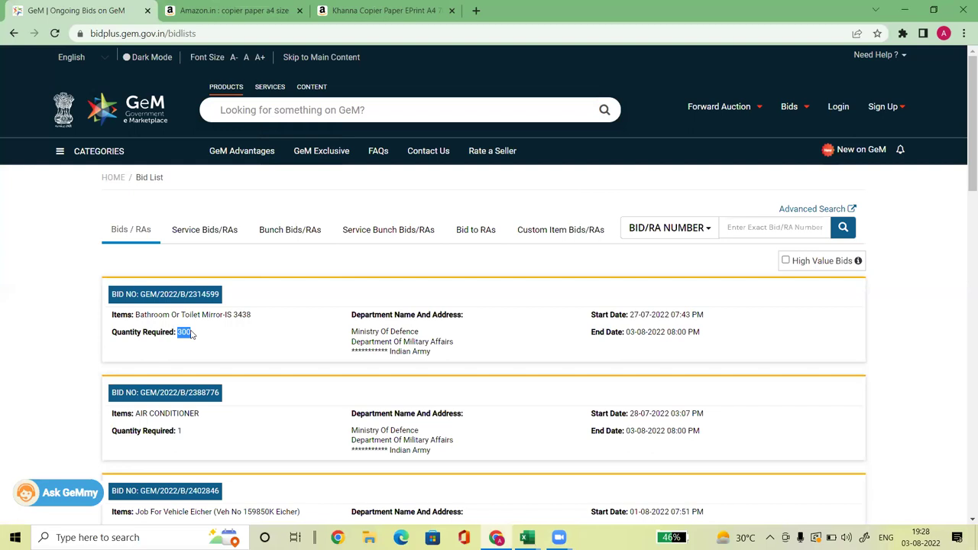
drag(424, 337, 349, 339)
drag(430, 352, 397, 352)
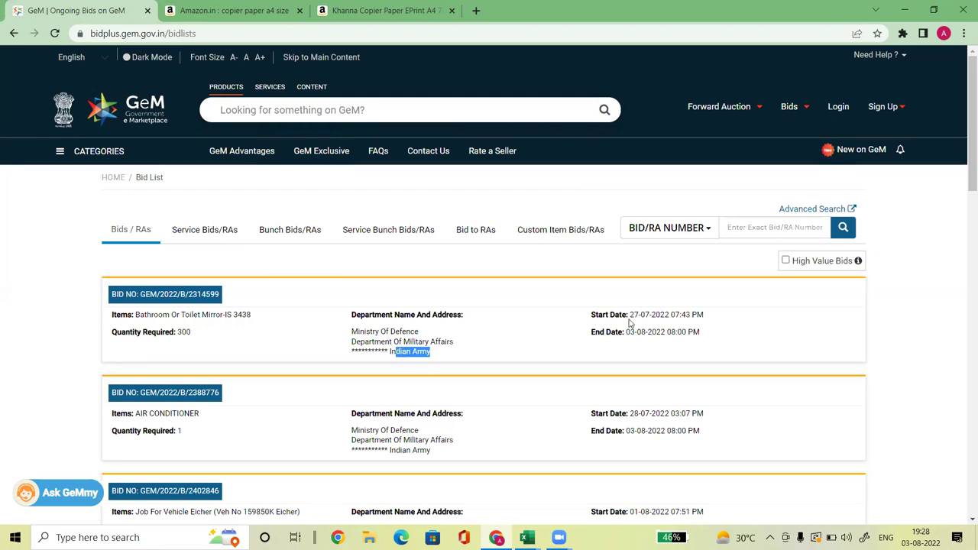
drag(631, 314, 709, 320)
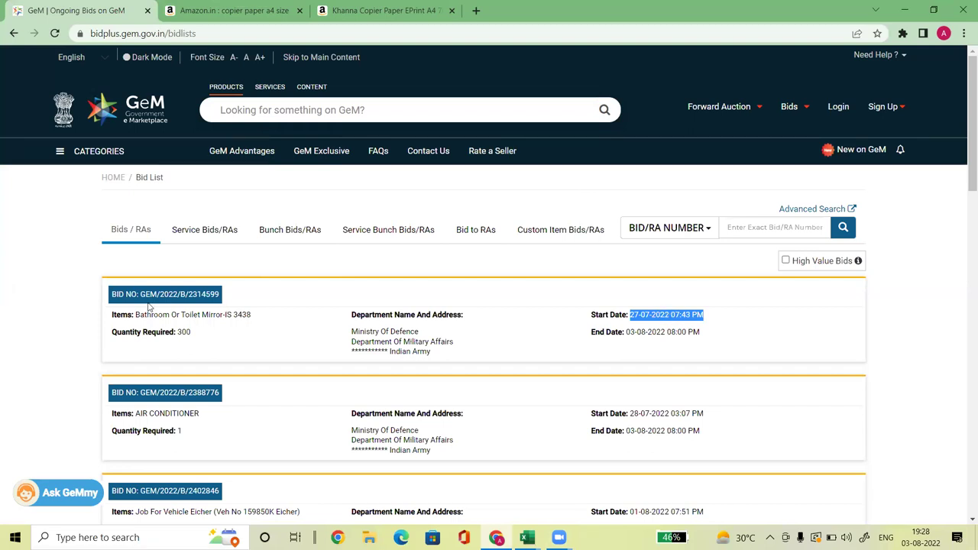
drag(627, 333, 700, 337)
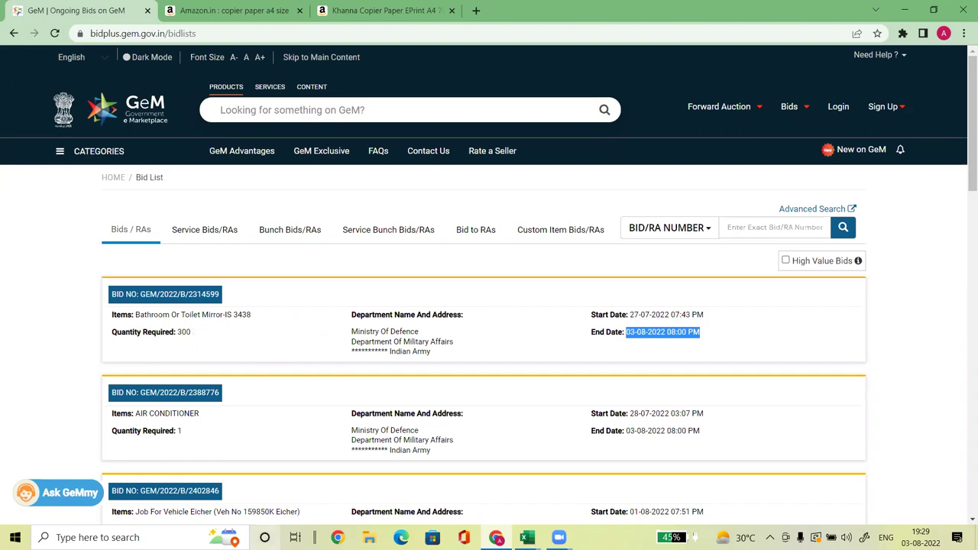
Switch to the Excel workbook and add a new blank sheet after Sheet3
click(526, 537)
click(574, 498)
click(152, 502)
key(ctrl+v)
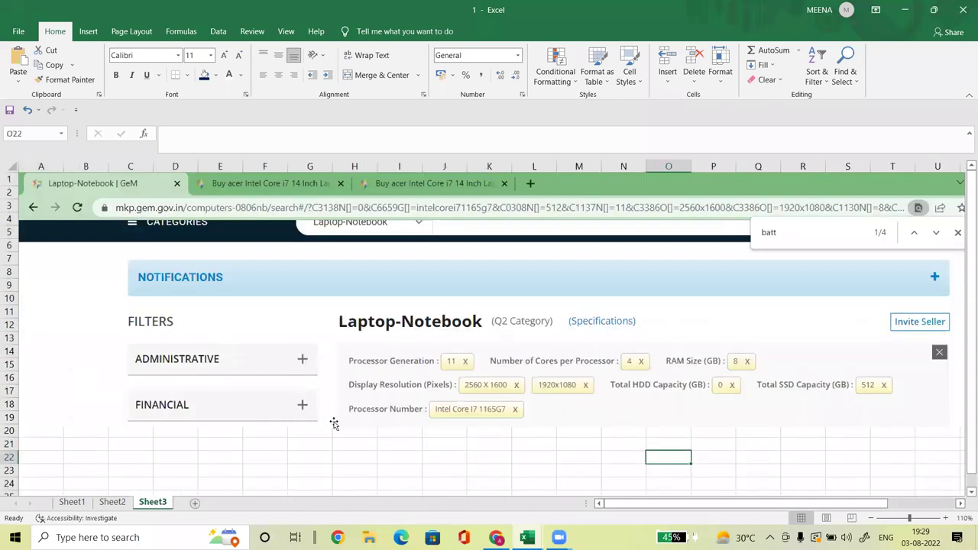
click(194, 502)
Enter the labels Technical in cell F6 and Finance in cell F7
click(233, 239)
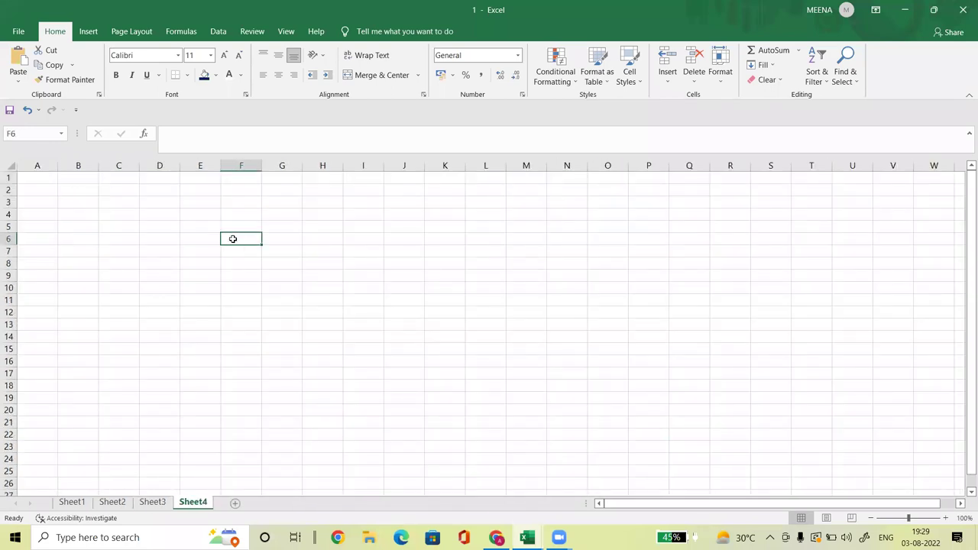
text(Technica;l)
key(BackSpace)
key(BackSpace)
text(l)
key(Return)
text(Finance)
key(Return)
Enter the label Rate in cell H7 beside Finance and Documents in cell H6 beside Technical
key(Up)
key(Right)
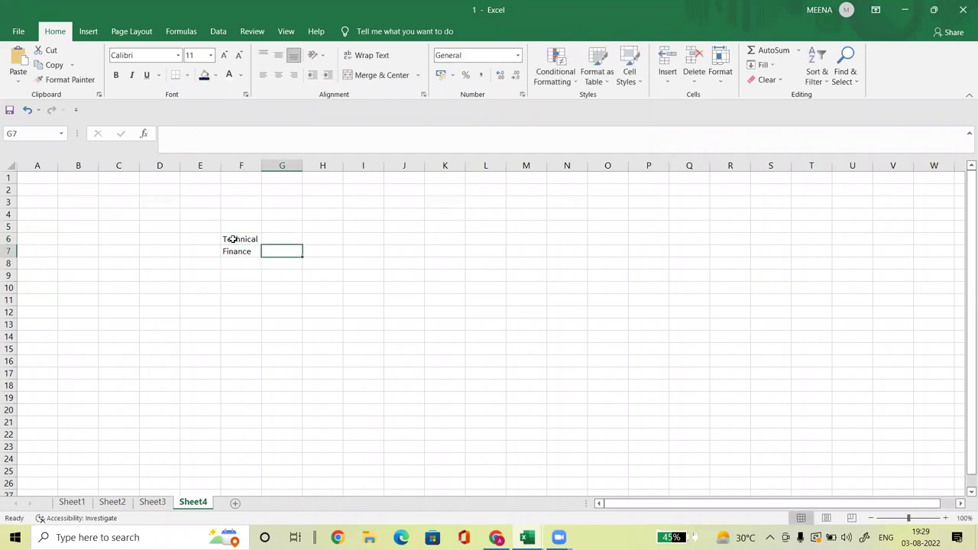
key(Right)
text(Rate)
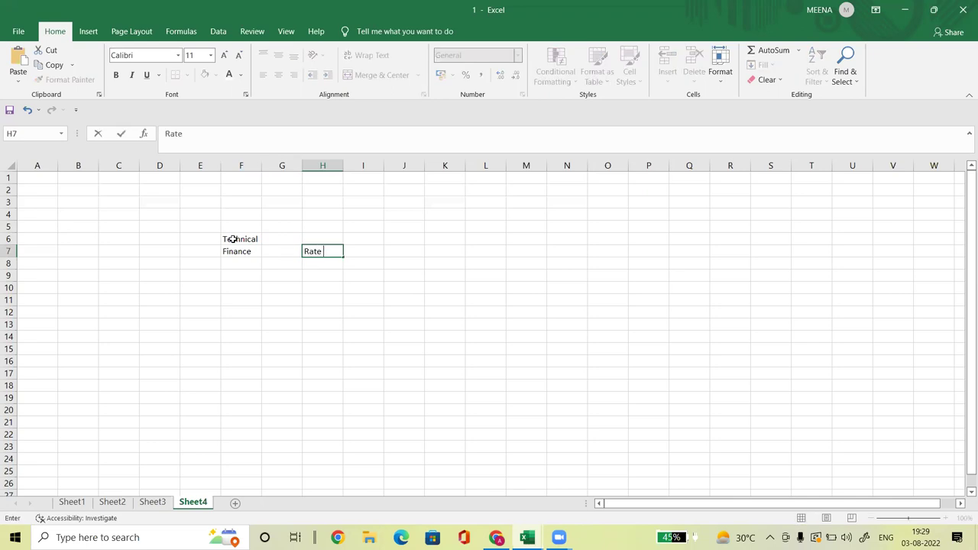
key(Return)
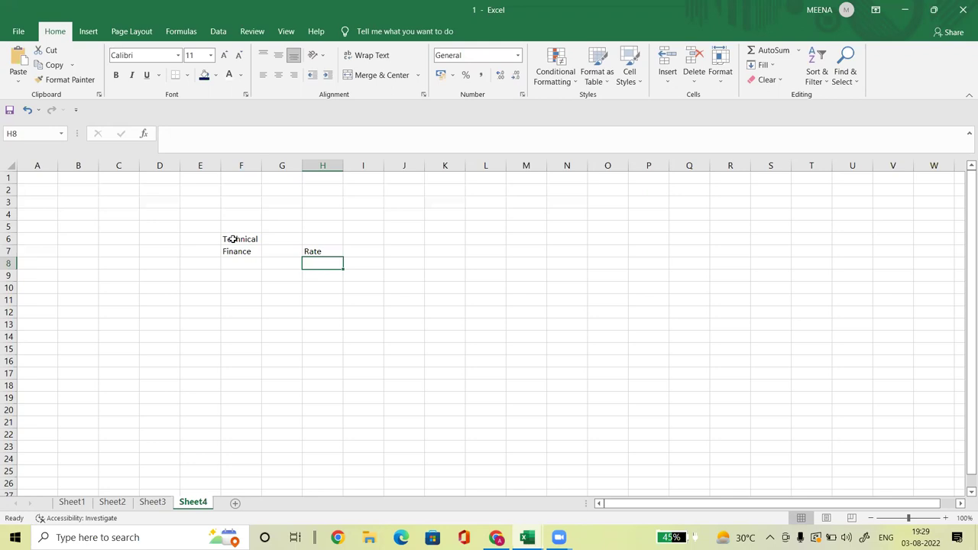
click(313, 240)
text(D)
text(ments)
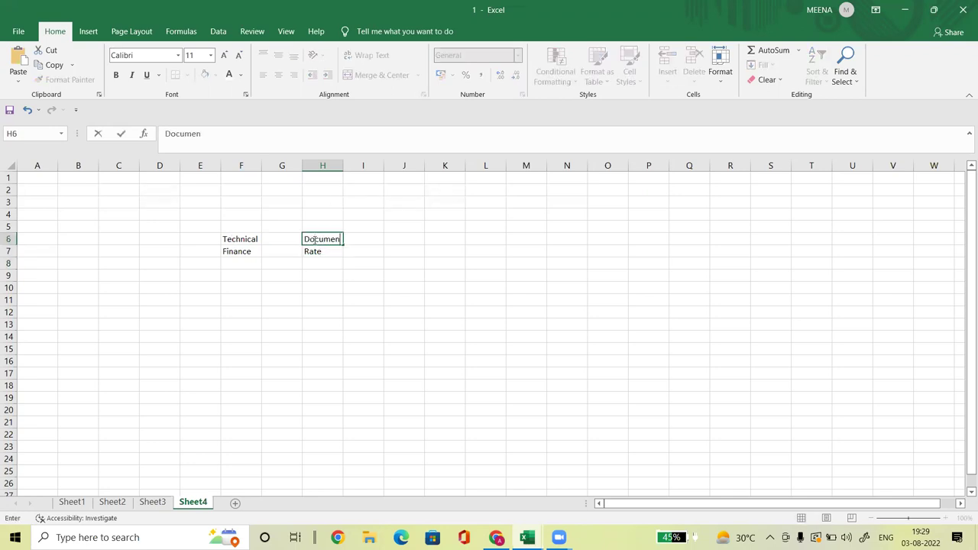
key(Return)
click(330, 229)
click(313, 241)
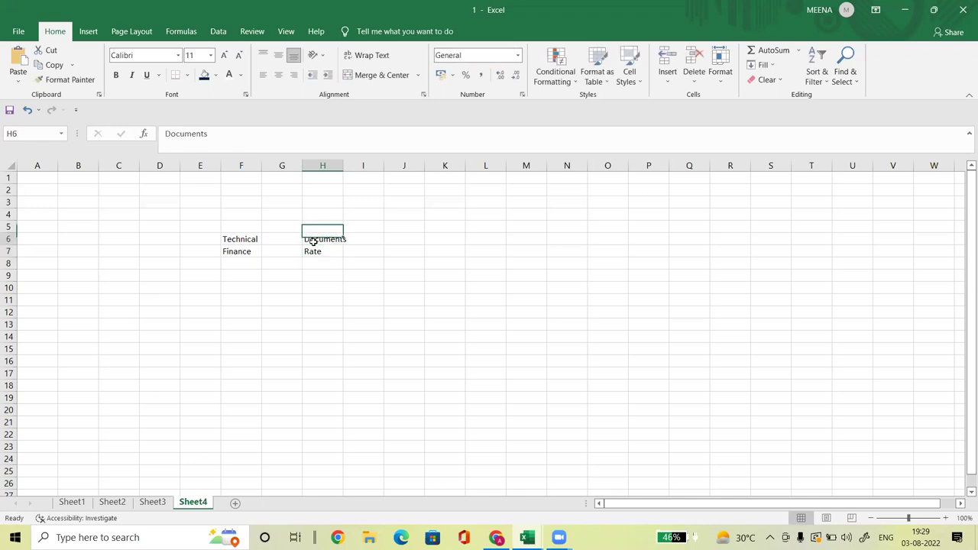
Highlight the Technical and Documents pair in row 6 and the Finance and Rate pair in row 7
click(225, 240)
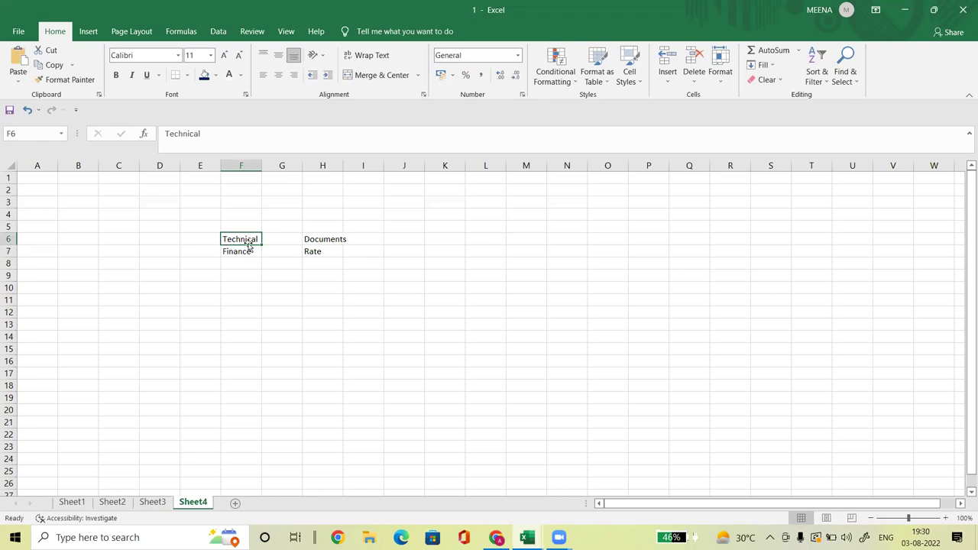
click(233, 251)
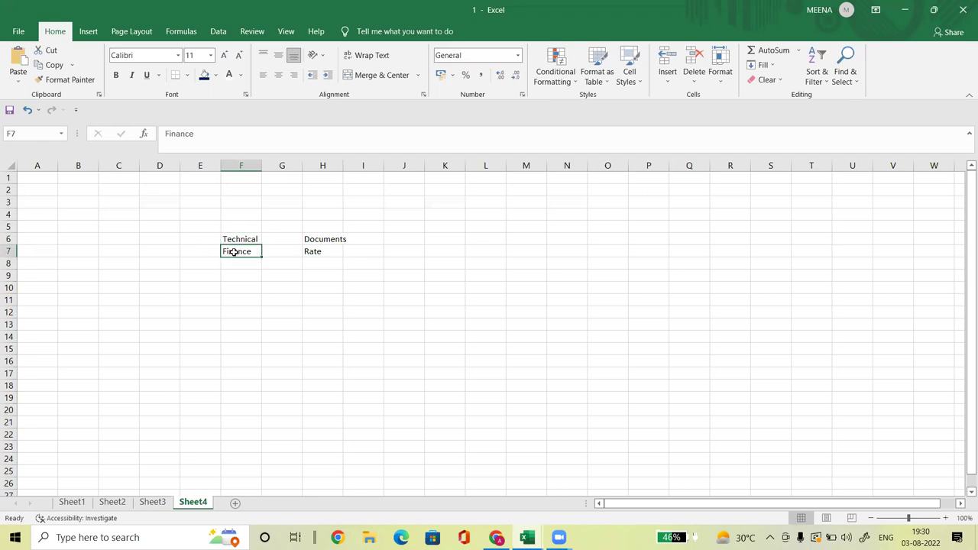
click(329, 251)
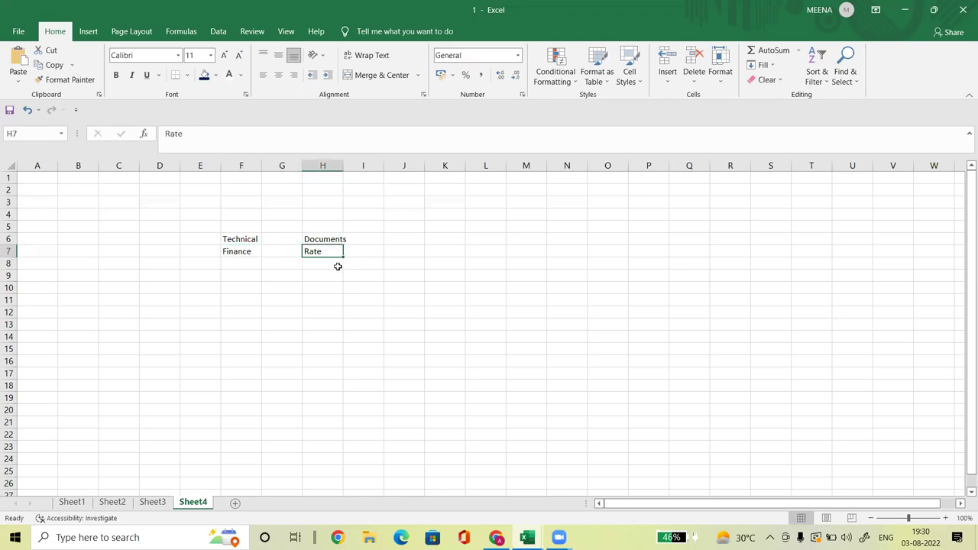
drag(240, 237, 330, 236)
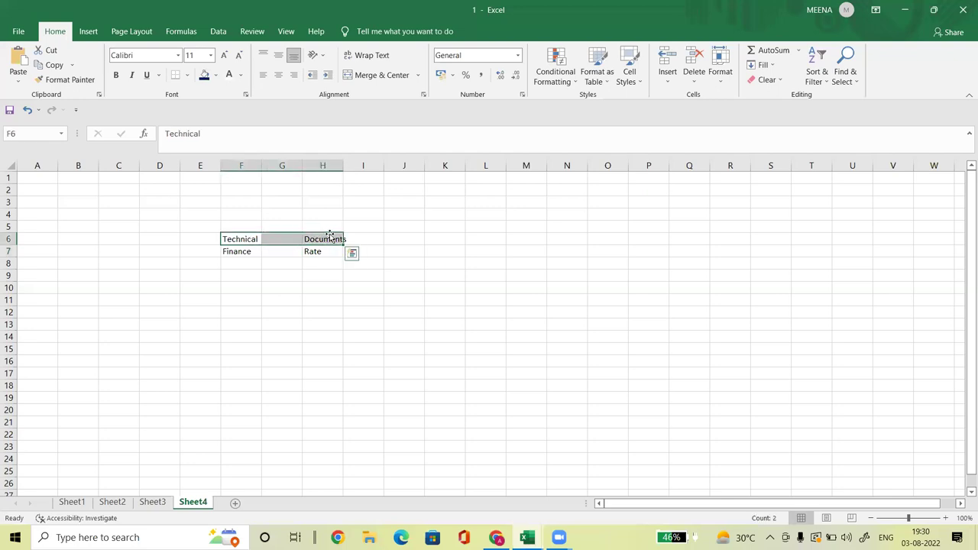
drag(228, 252, 325, 251)
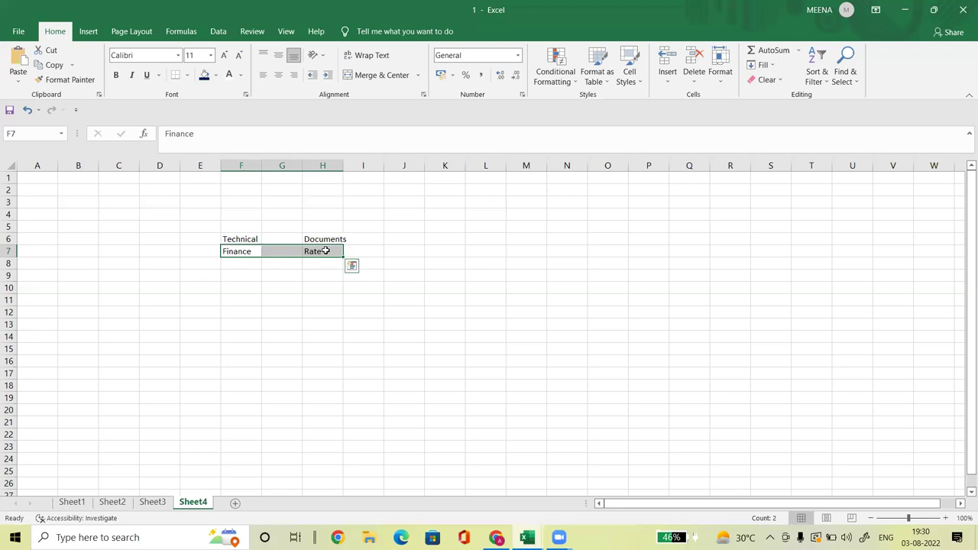
click(333, 238)
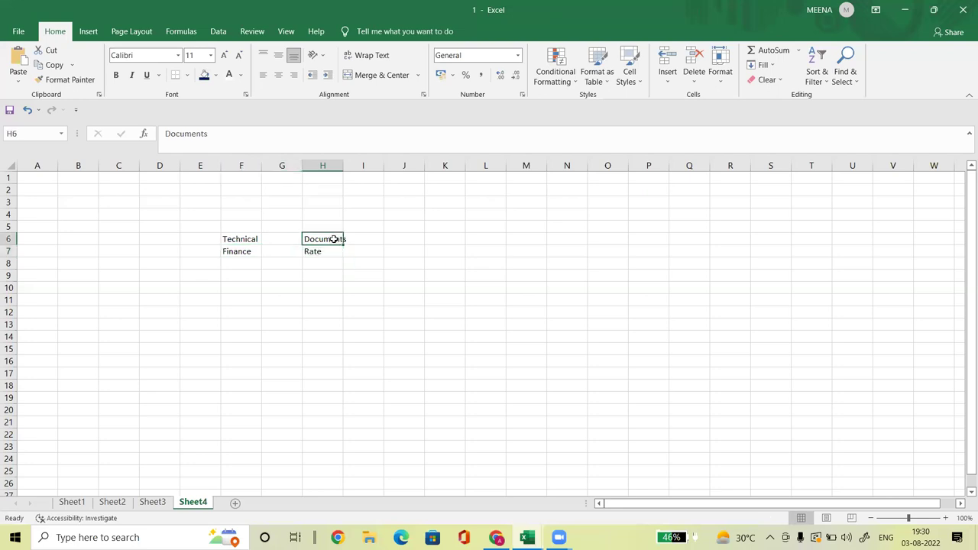
Enter the required documents Turnover, Exp. and Oem Auth in cells J6, K6 and L6
click(391, 236)
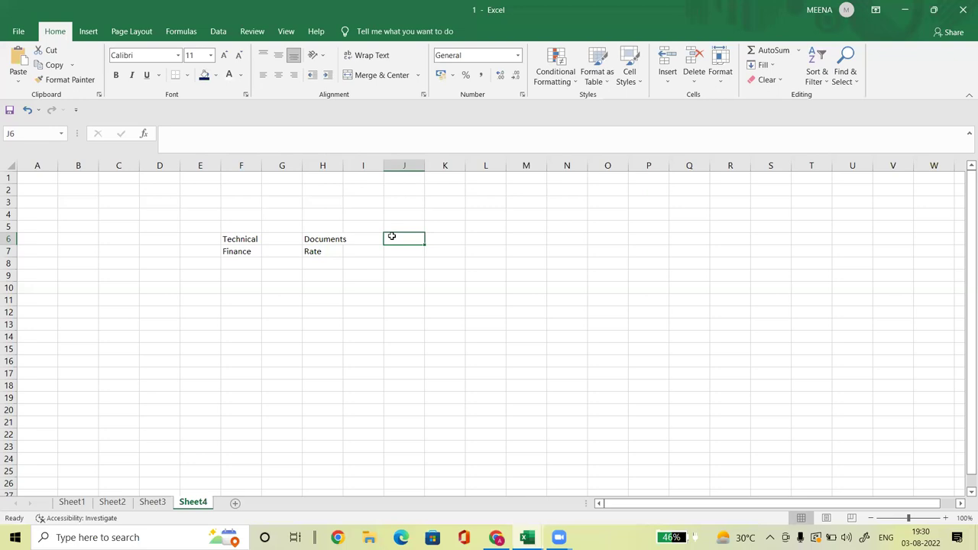
text(Turnover)
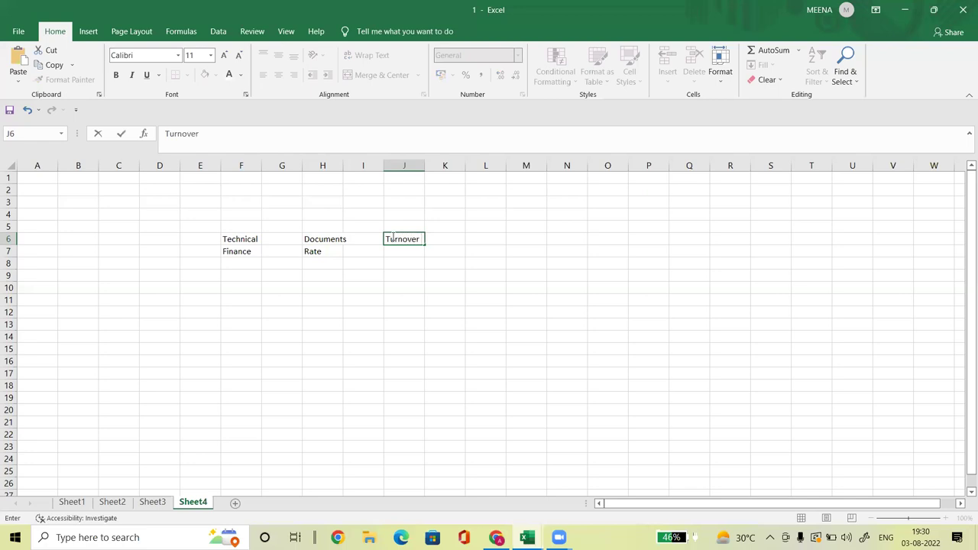
key(Tab)
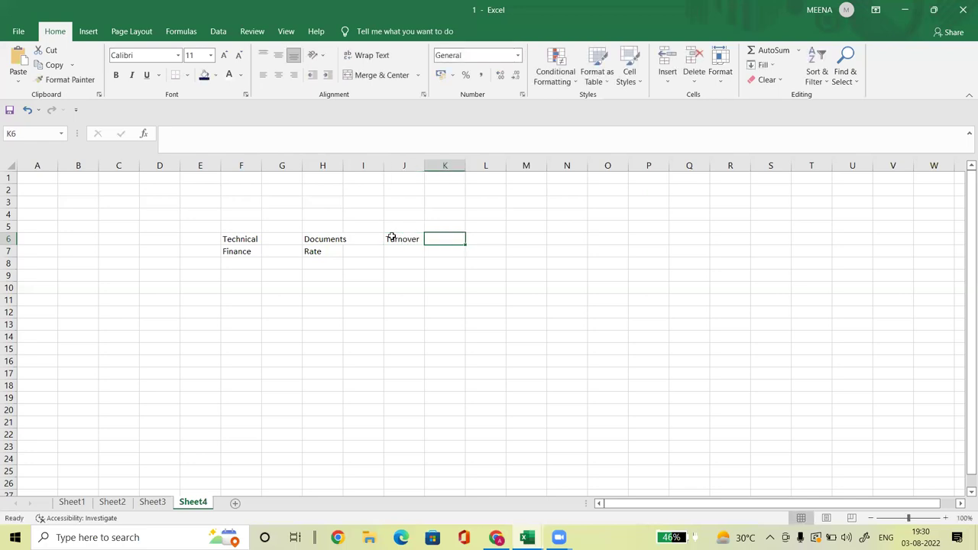
text(Exp.)
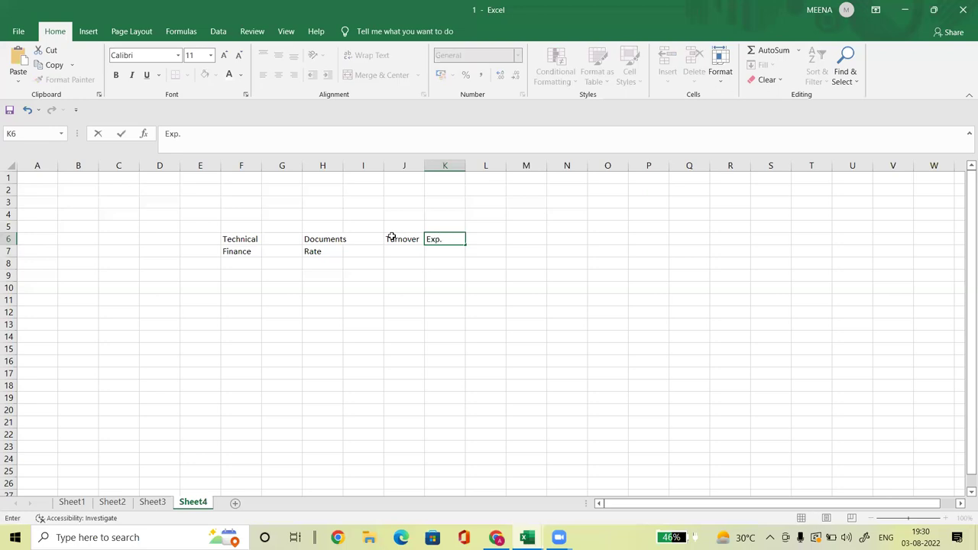
key(Tab)
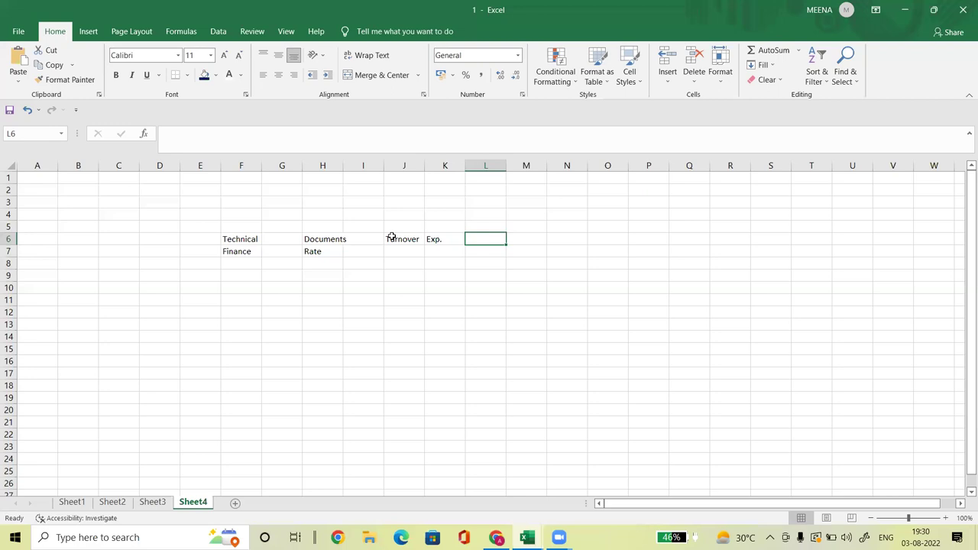
text(Oem Auth)
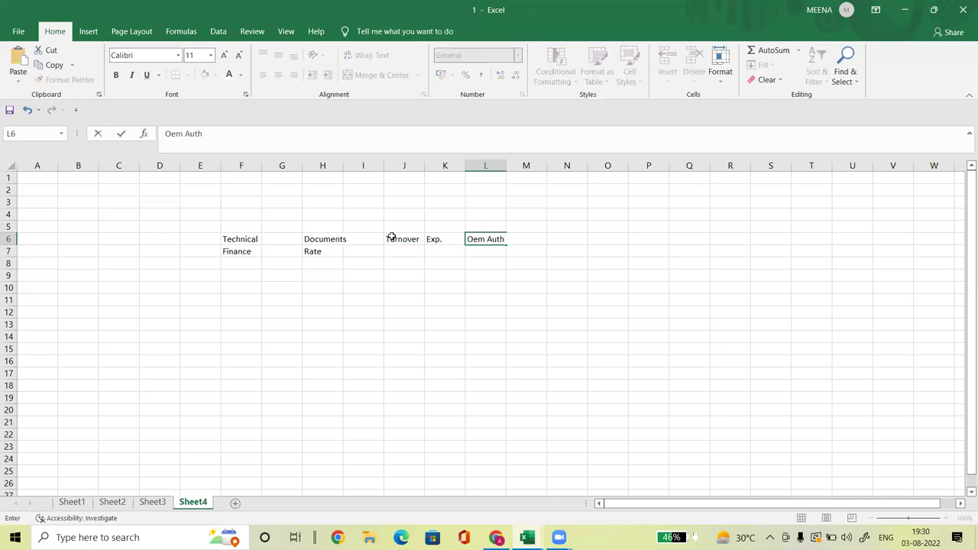
key(Tab)
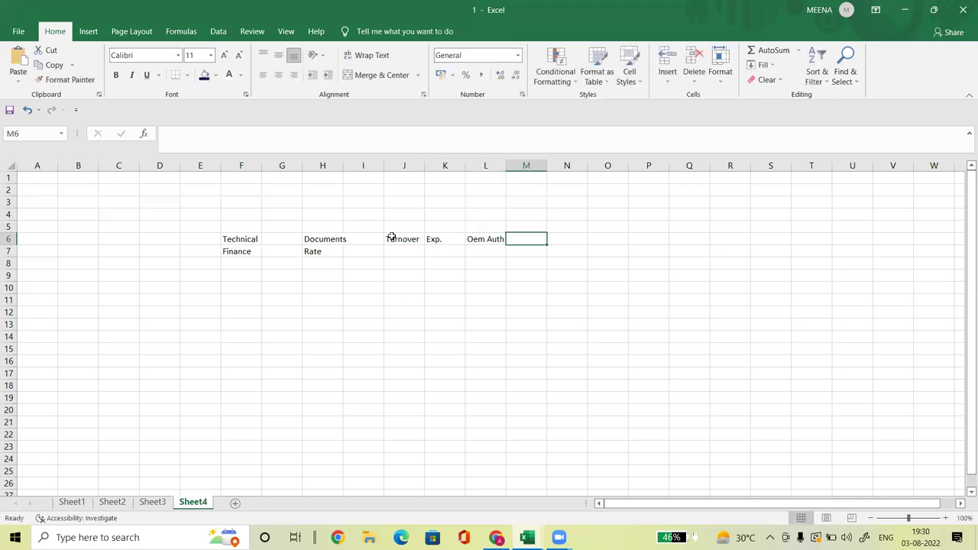
click(482, 245)
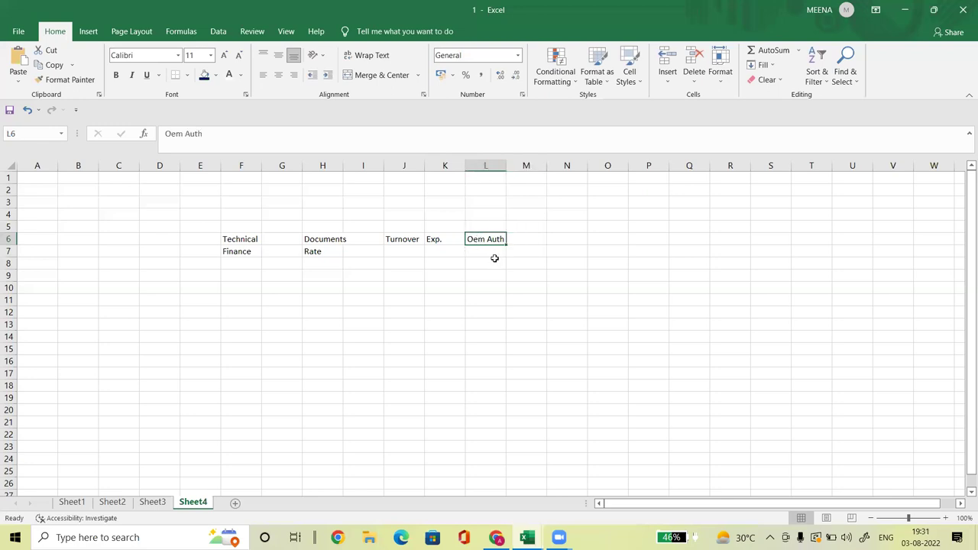
Enter OEM Annual Turnover in cell M6 and fit column M's width to the text
click(534, 240)
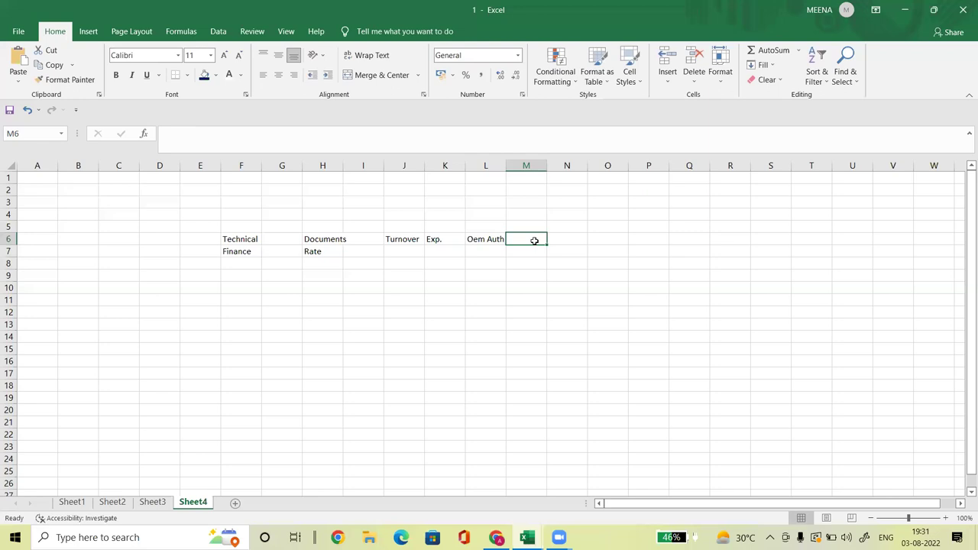
text(OEM)
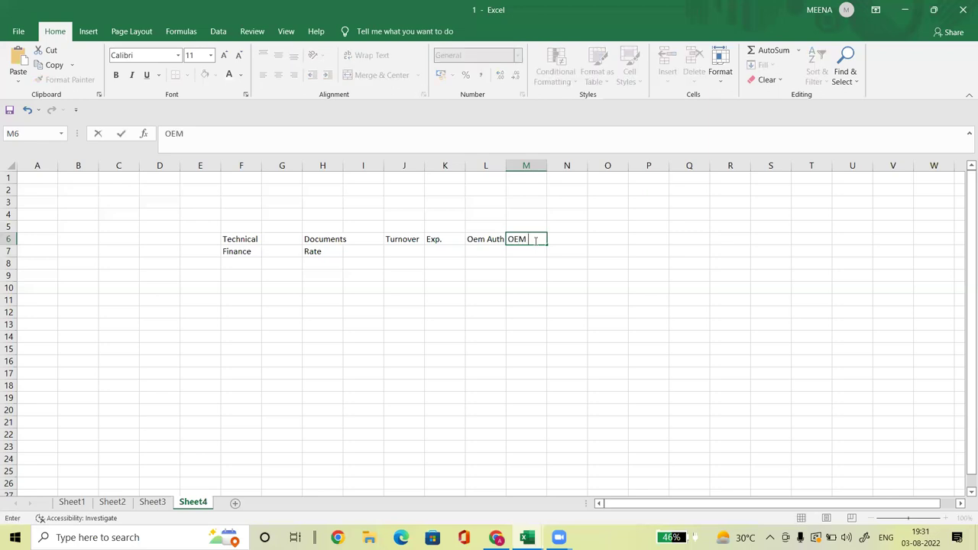
text( Annual Turnover)
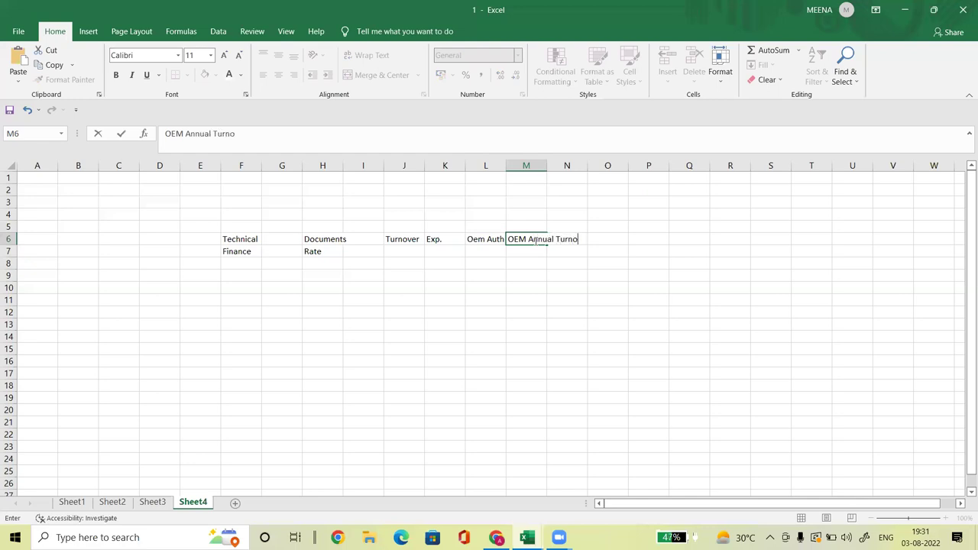
key(Return)
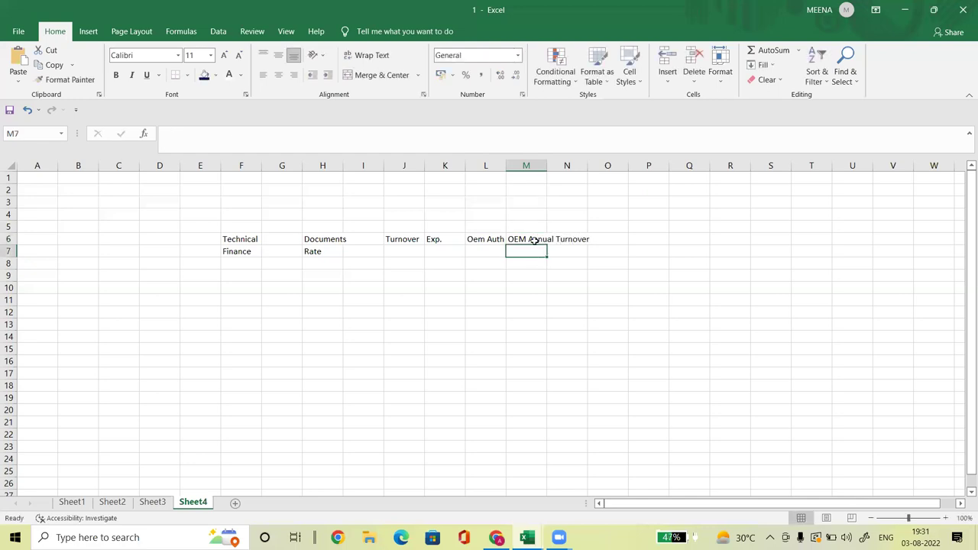
double_click(546, 160)
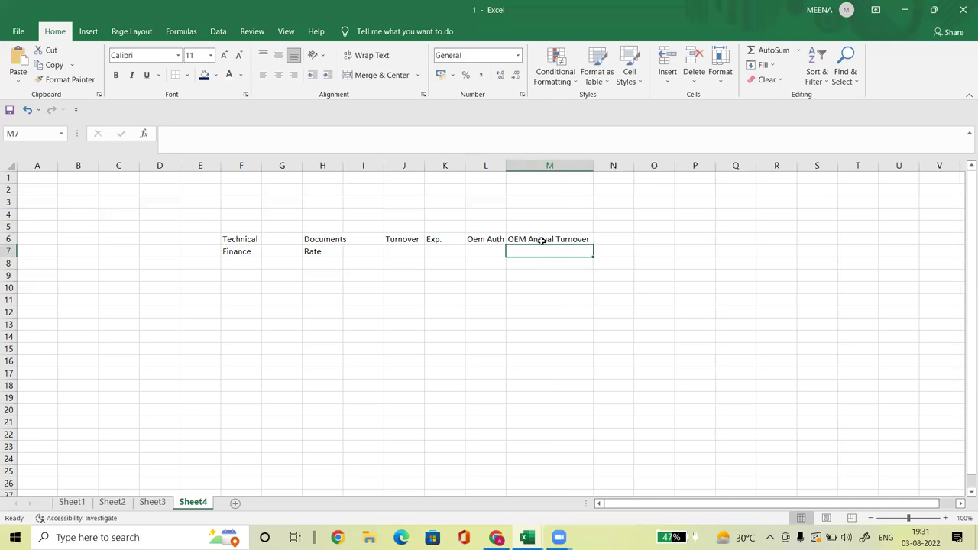
Enter GST in cell N6 and ATC in cell O6 to complete the list of documents
click(539, 238)
key(Tab)
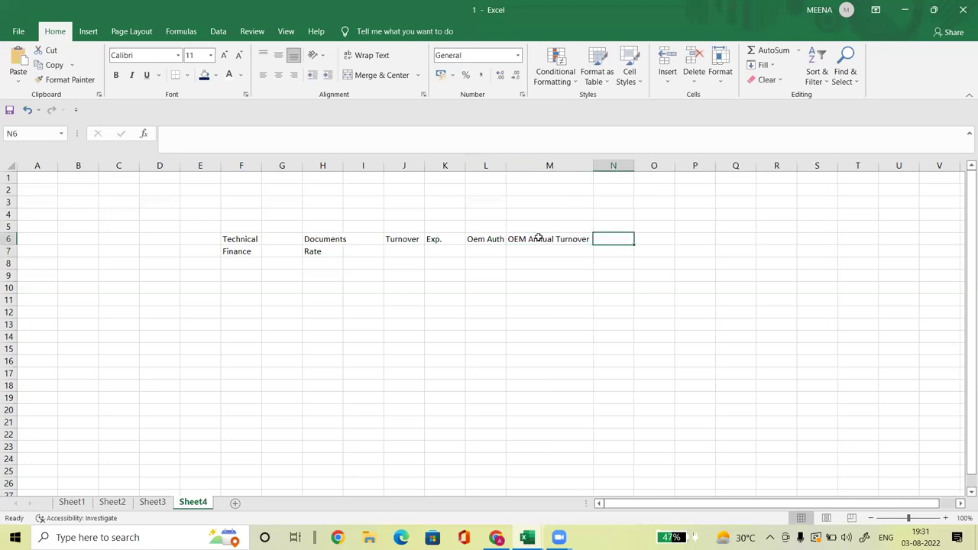
text(GST)
key(Tab)
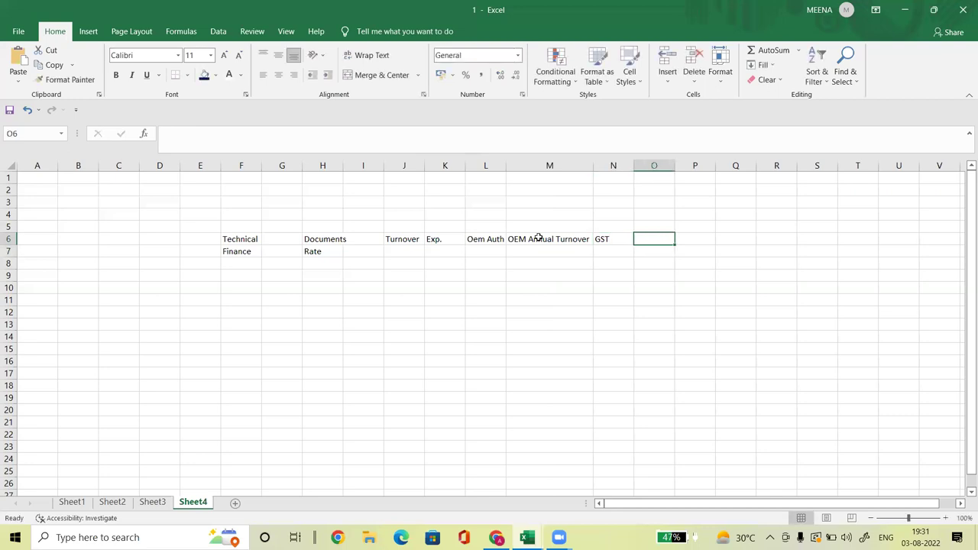
text(An)
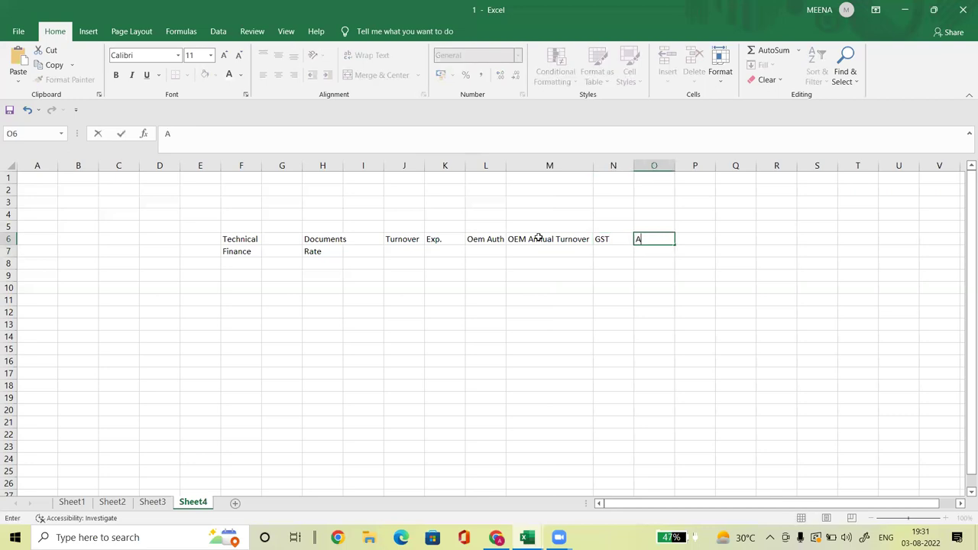
key(BackSpace)
key(BackSpace)
text(ATC)
key(Return)
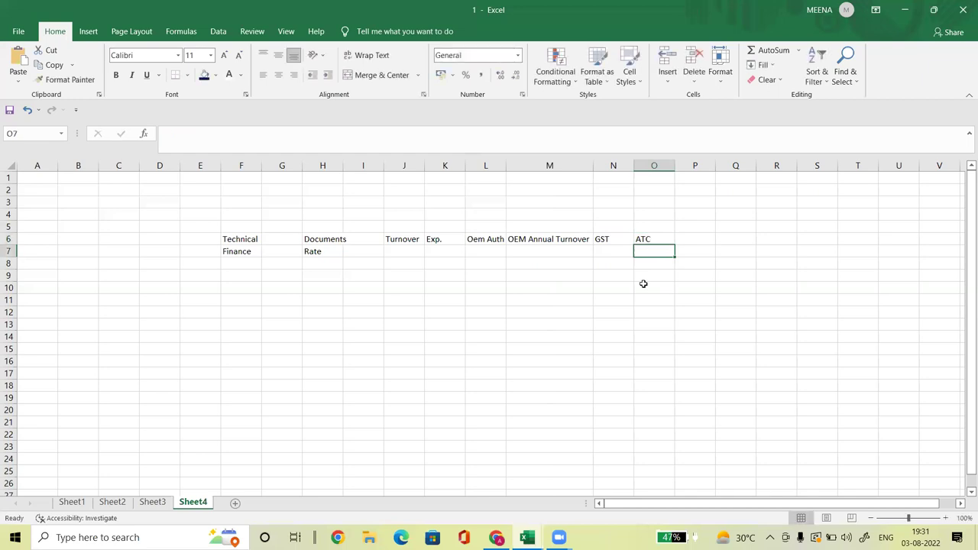
Highlight the document requirements from Turnover to ATC in row 6, and the Finance and Rate cells in row 7
click(662, 237)
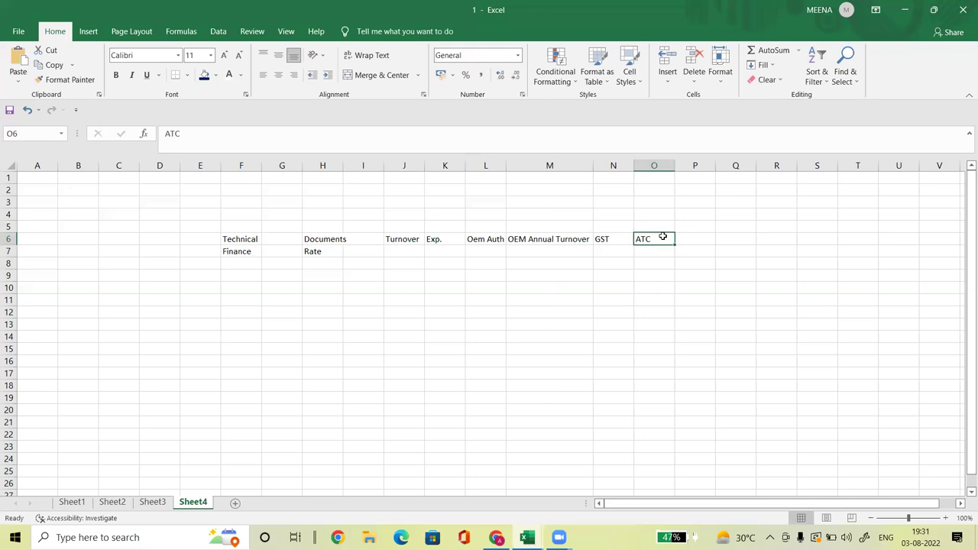
drag(400, 237, 662, 233)
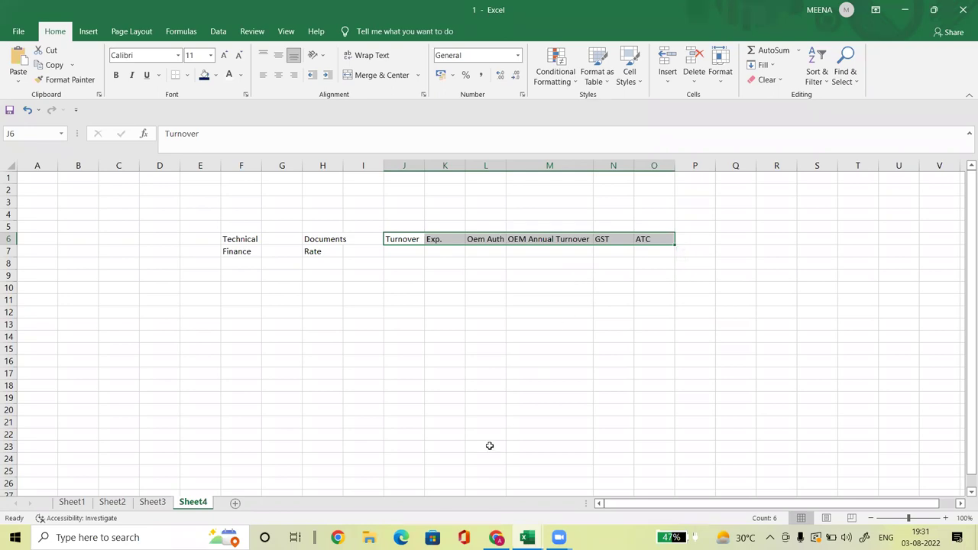
click(405, 240)
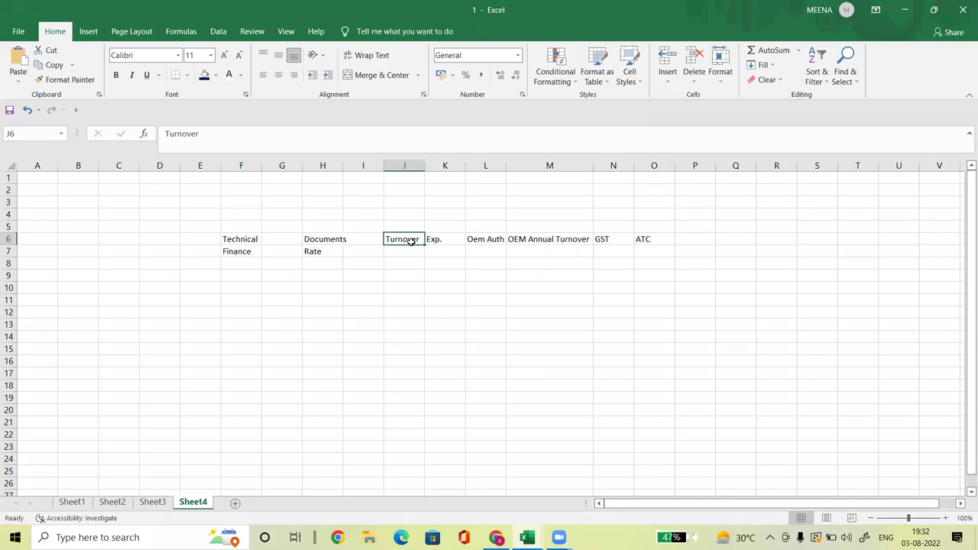
click(518, 240)
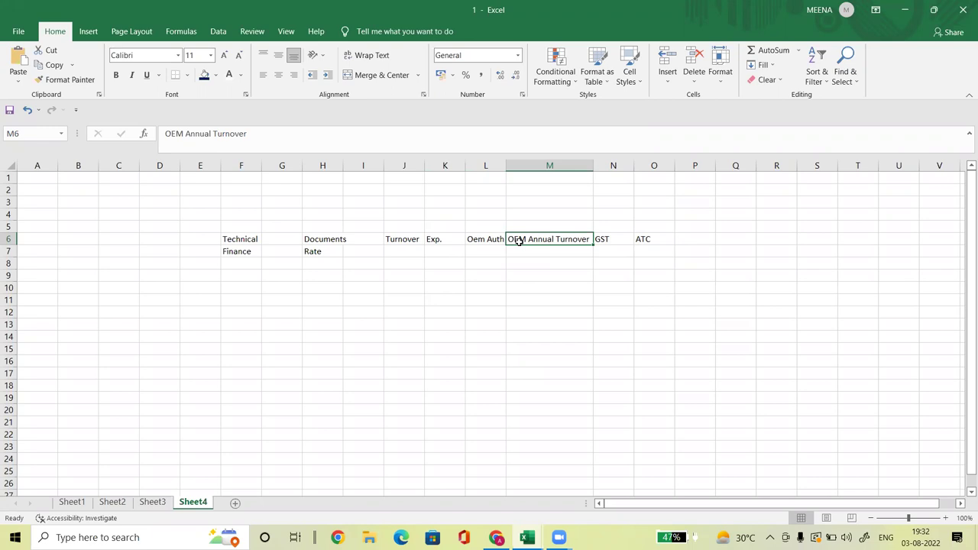
drag(405, 240, 646, 239)
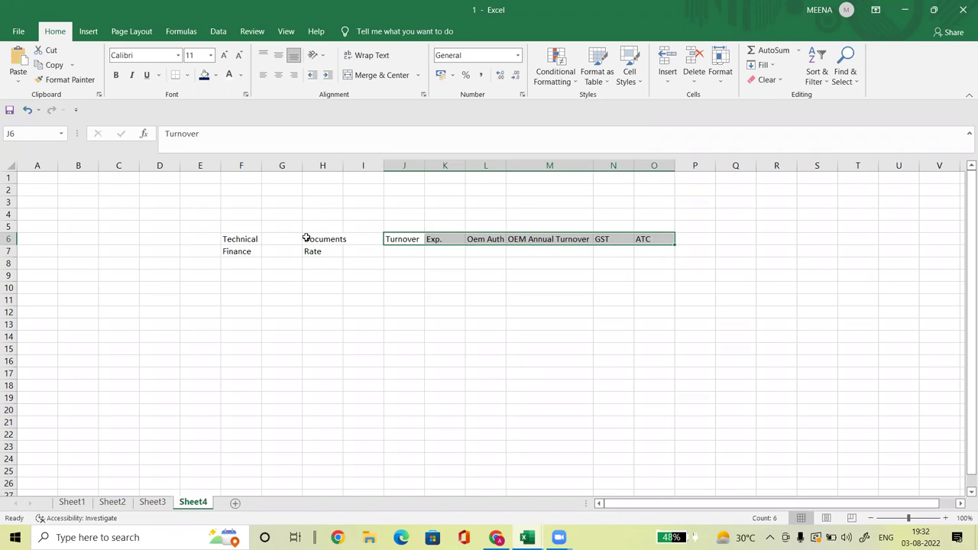
drag(225, 251, 366, 250)
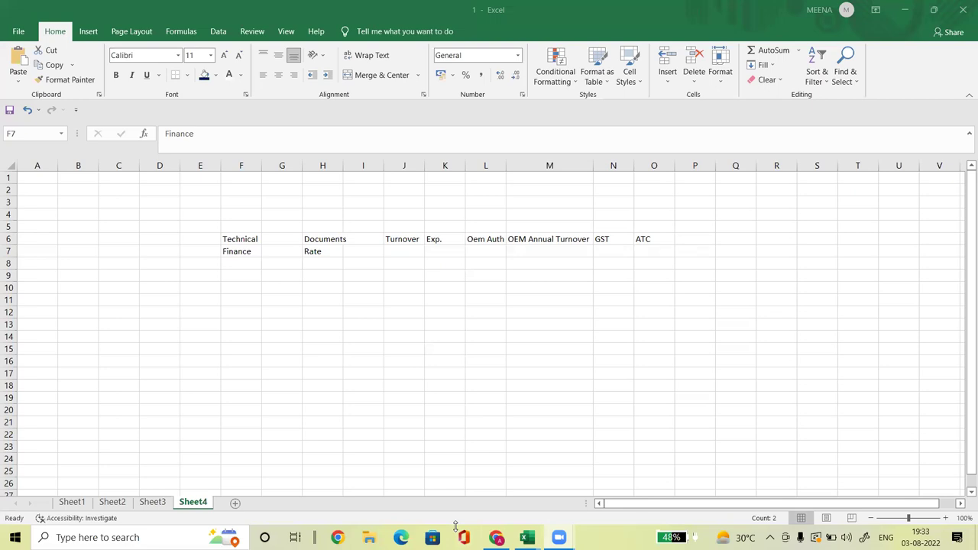
List the bidders A, B, C, D, E and F down cells G12 to G17
click(280, 310)
text(A)
key(Return)
text(B)
click(280, 310)
key(Return)
key(Return)
text(C)
key(Return)
text(D)
key(Return)
text(E)
key(Return)
text(F)
key(Return)
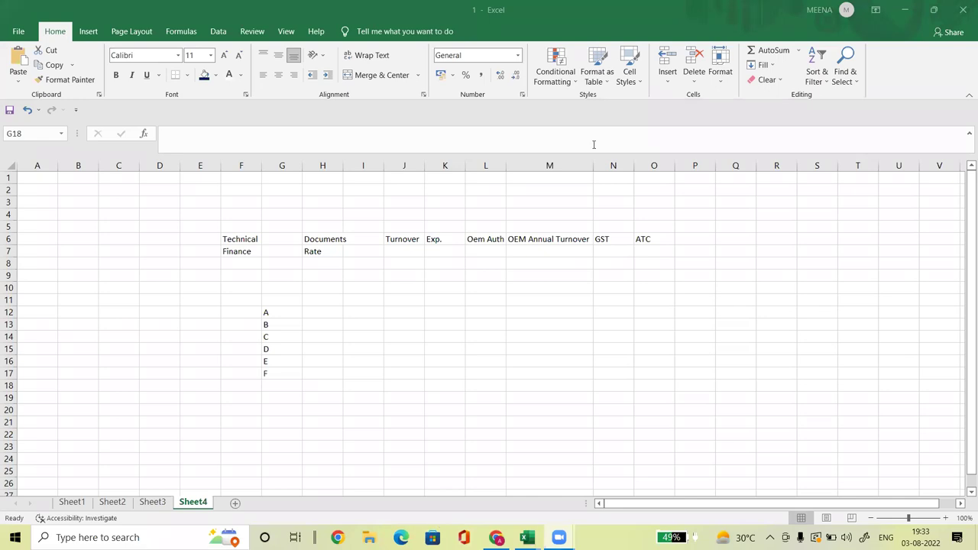
Enter Buyer Tender Publish in cell G10, and highlight the document requirements from Turnover to ATC in row 6
click(282, 288)
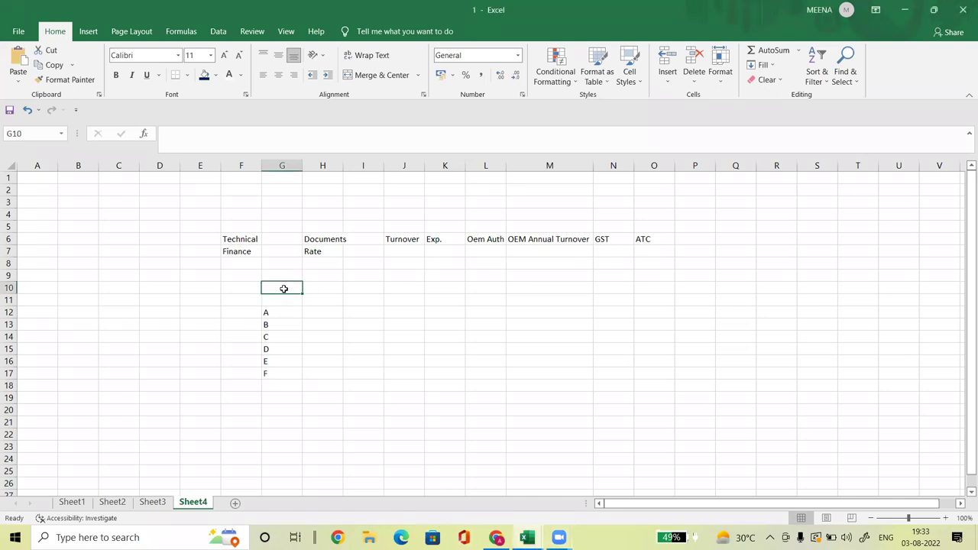
text(Buyer)
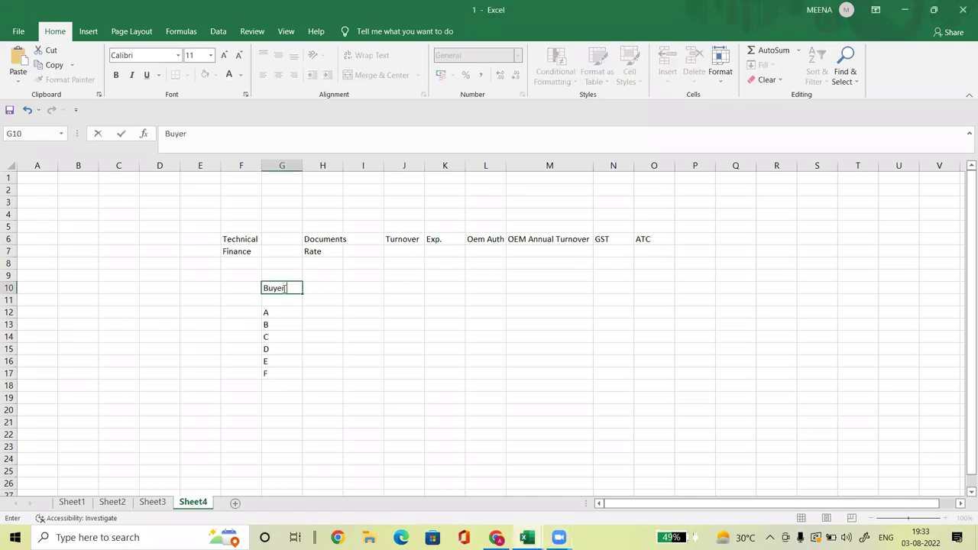
text( Tender Publish)
key(Return)
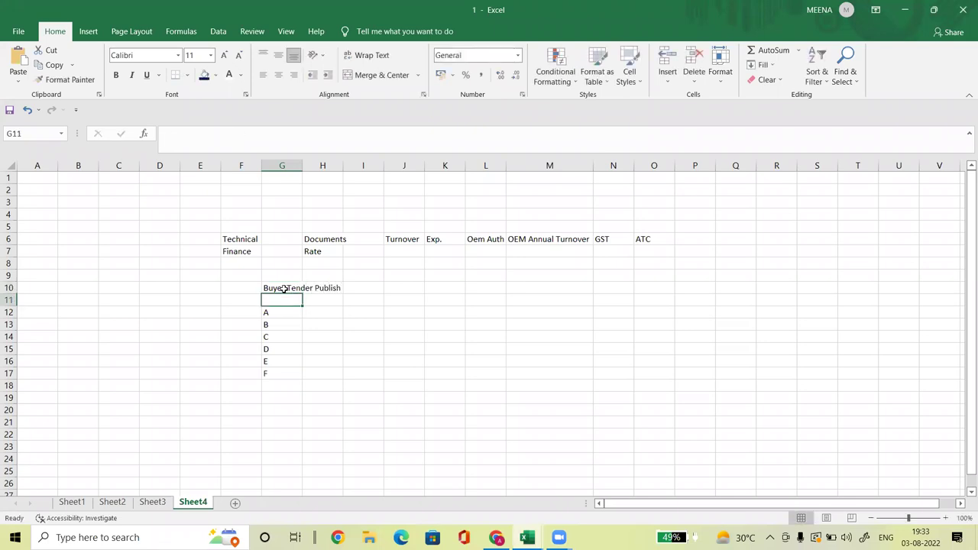
click(280, 288)
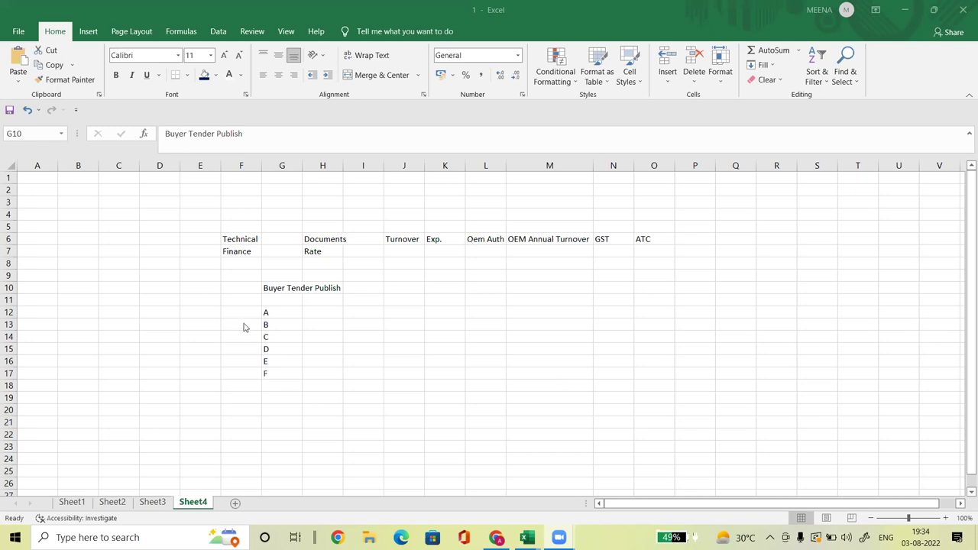
drag(404, 240, 655, 240)
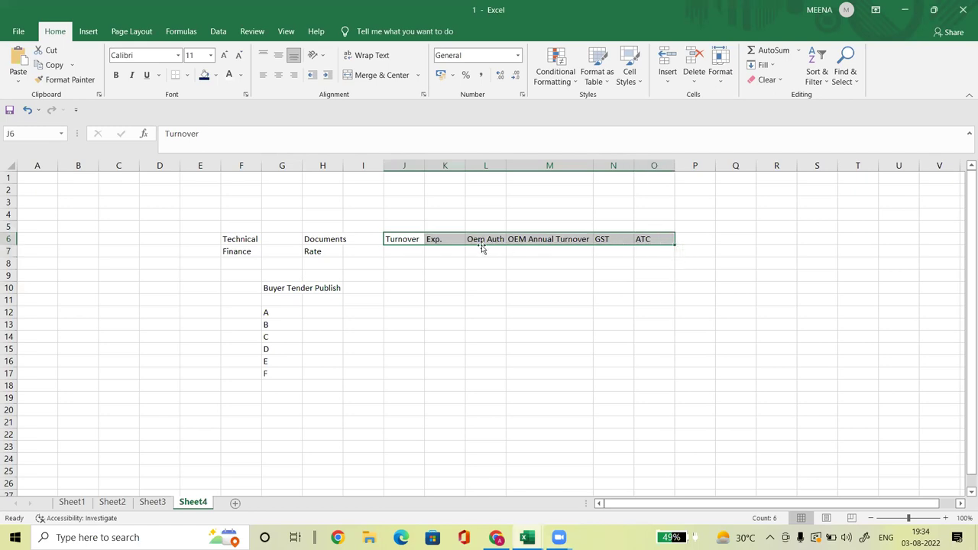
Fill the cells of bidders A, B and C (G12 to G14) with light orange
drag(267, 311, 277, 337)
click(217, 75)
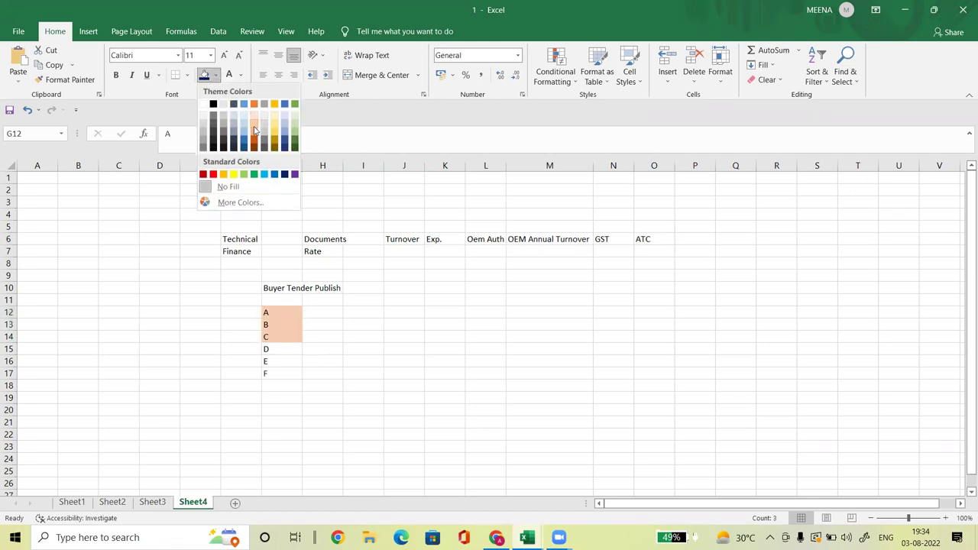
click(255, 125)
Fill the cells of bidders D, E and F (G15 to G17) with light blue, and highlight the requirements J6 to O6
click(280, 351)
drag(278, 312, 273, 373)
click(217, 75)
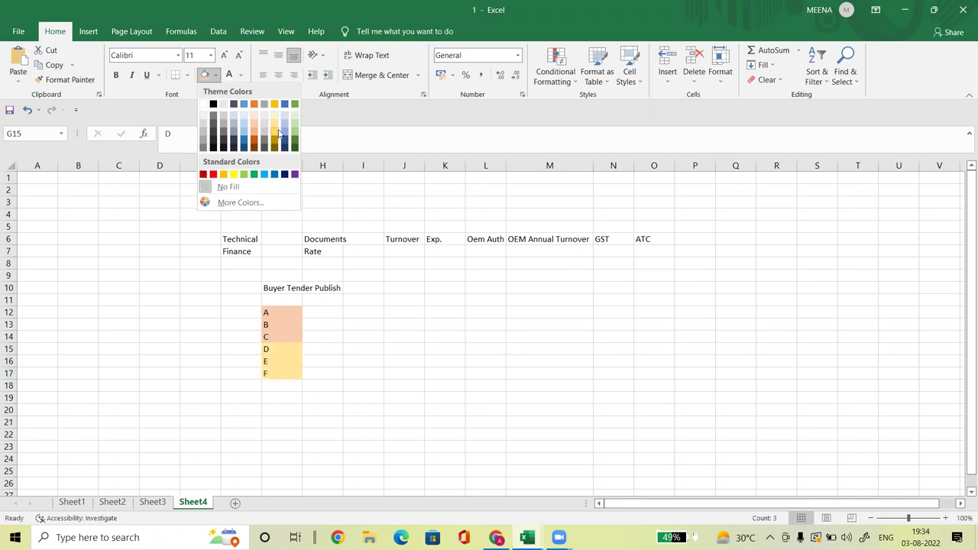
click(288, 130)
click(326, 369)
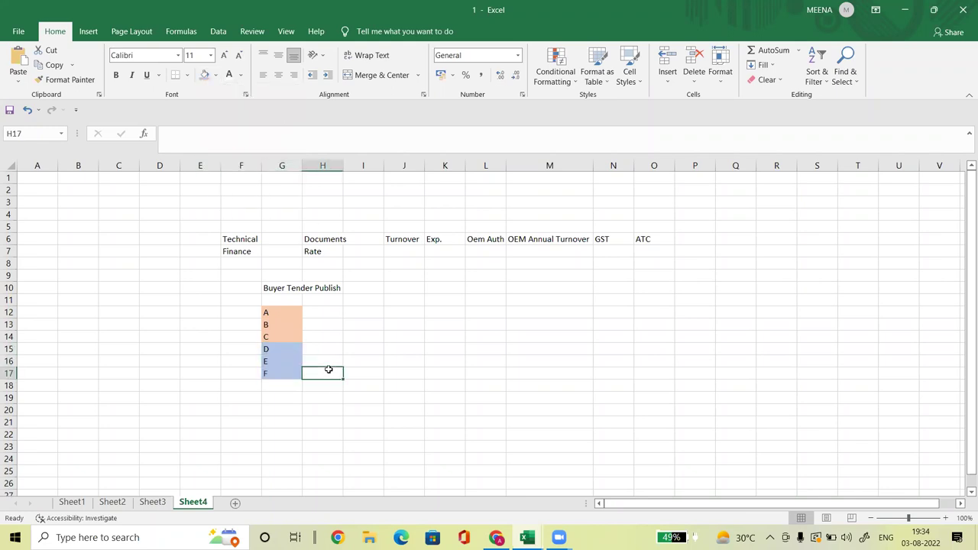
drag(408, 239, 665, 240)
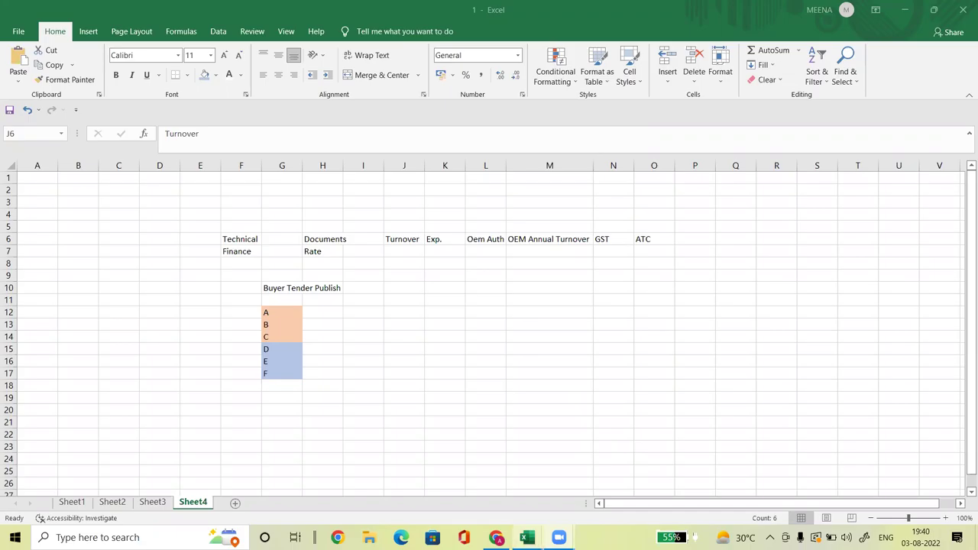
Switch to Chrome and load google.com in place of the Khanna Copier Paper product page
click(497, 537)
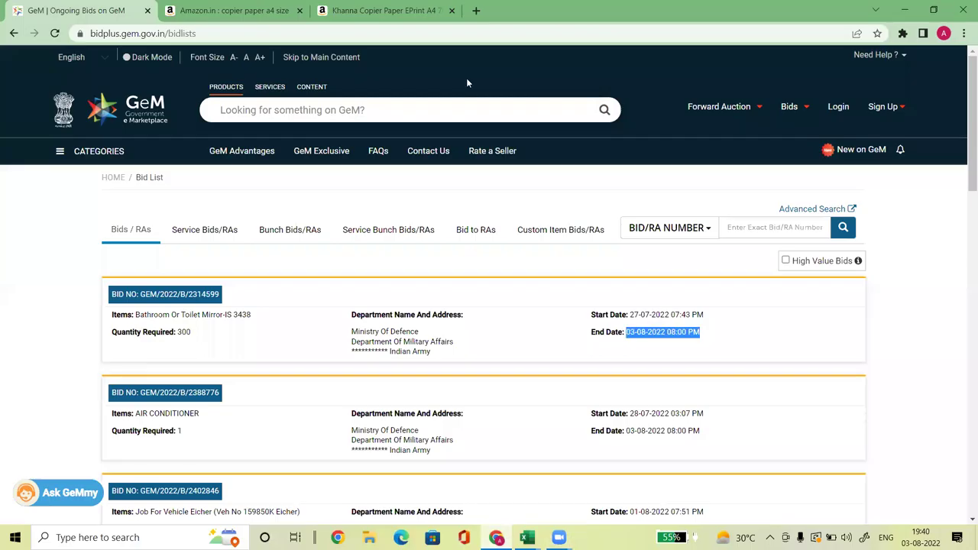
click(411, 11)
click(403, 34)
text(goo)
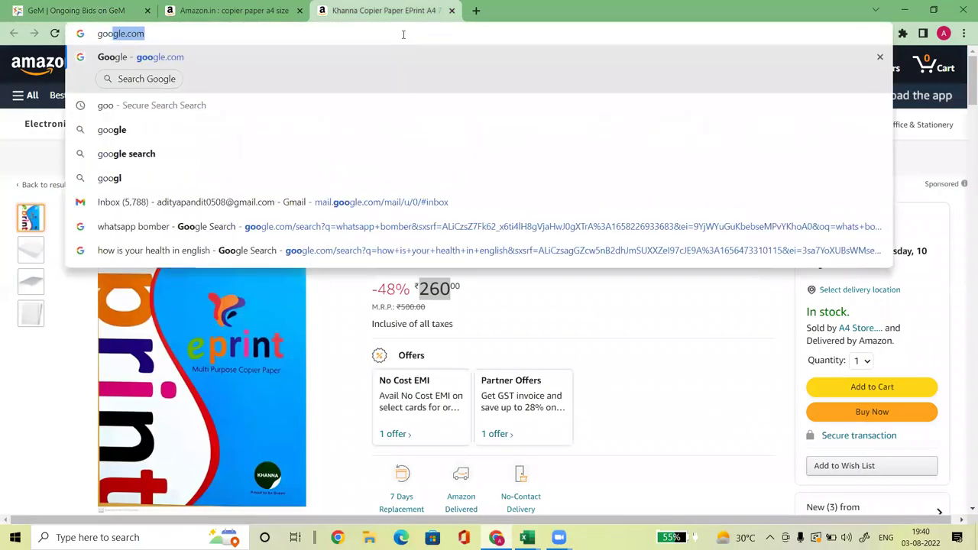
key(Return)
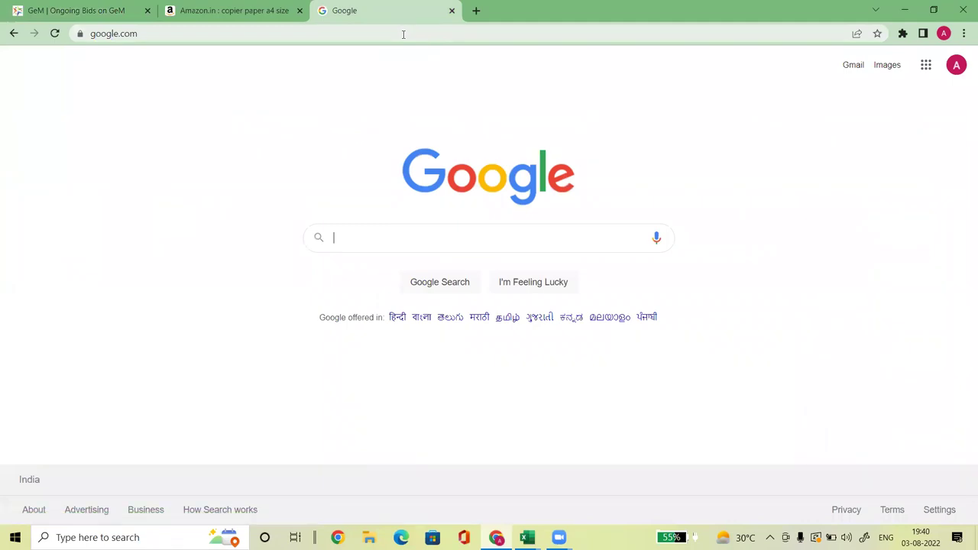
Search Google for "Zila parihad pune email id" and show the results for the corrected spelling, Zilla parishad
text(Zila )
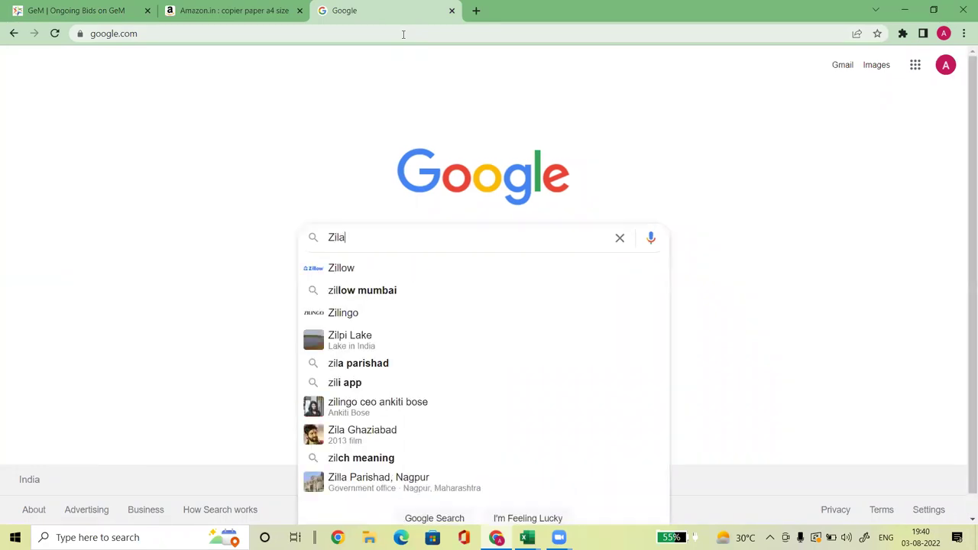
text(pa)
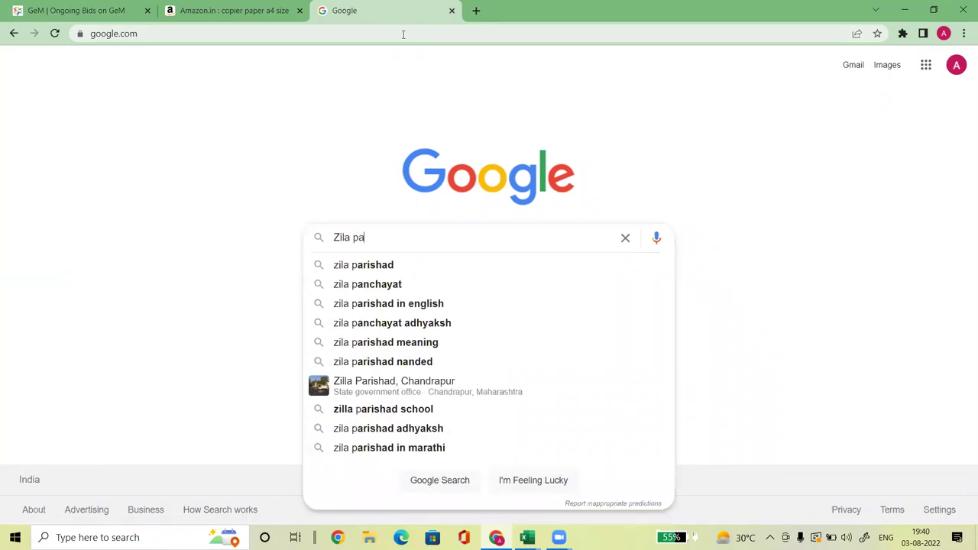
text(rihad )
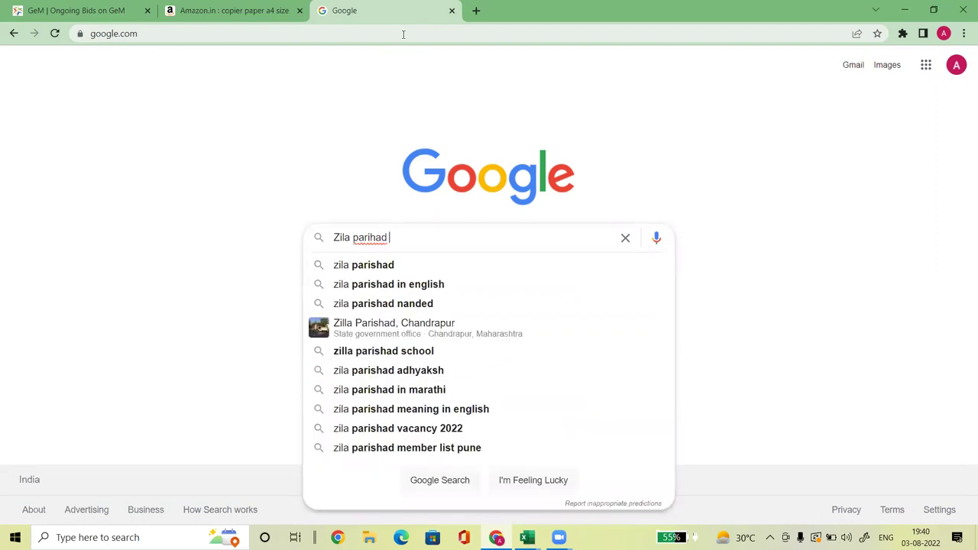
text(pune )
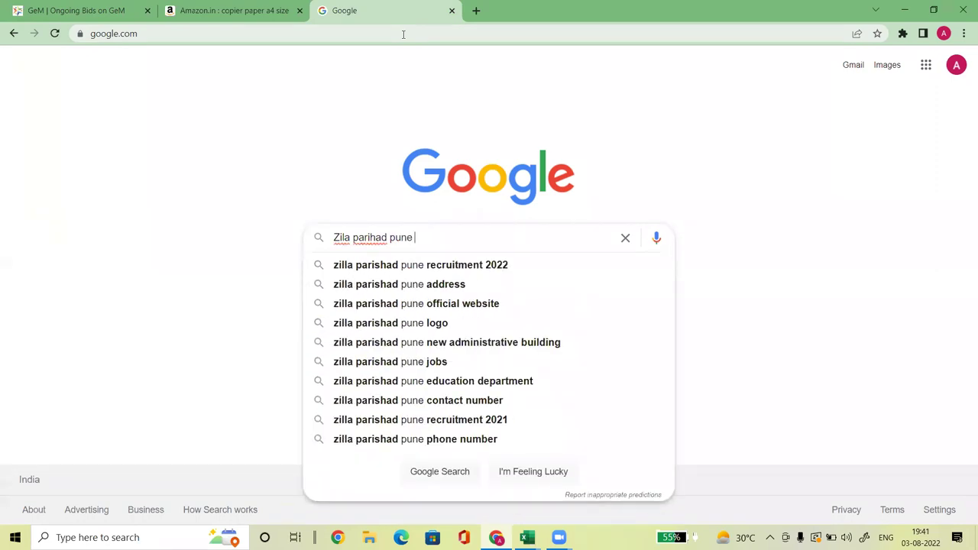
text(email id)
key(Return)
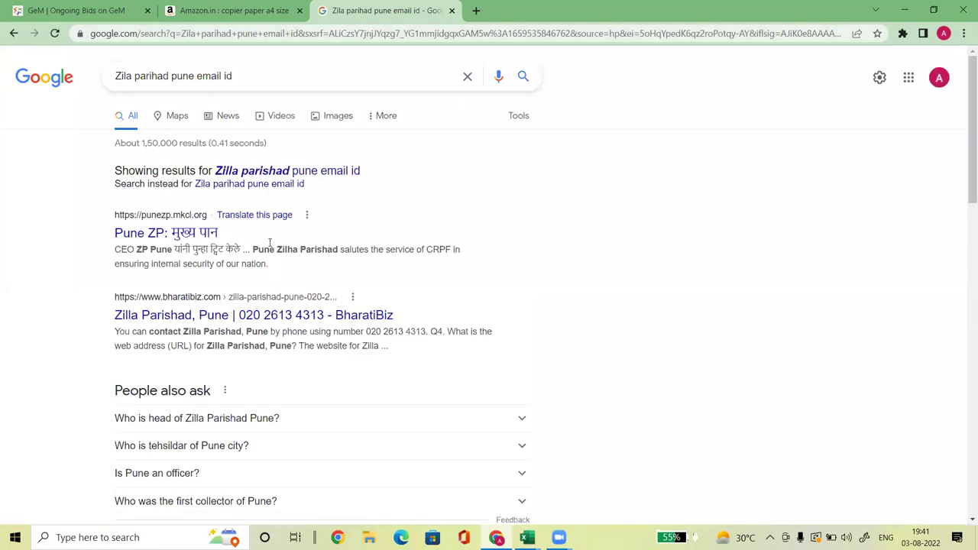
click(295, 172)
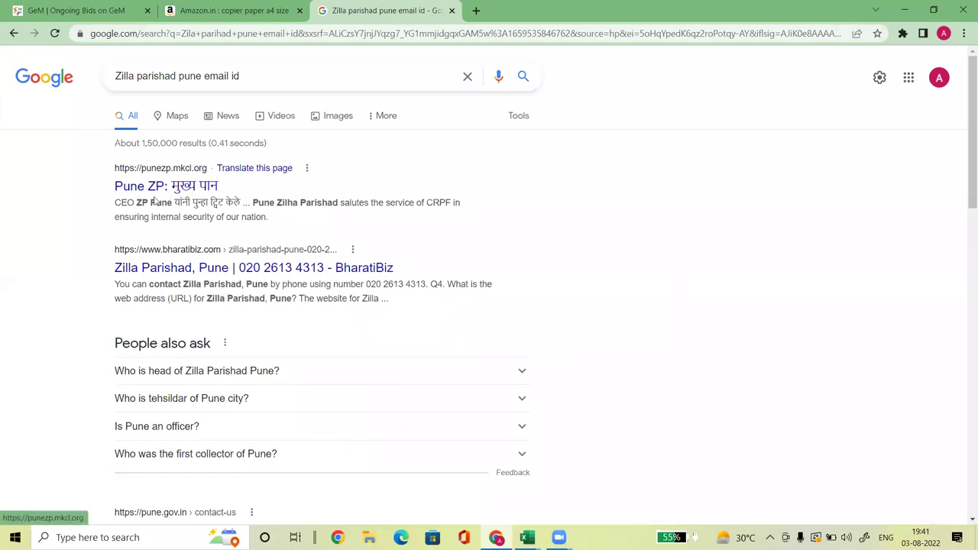
Look through the Pune ZP website's home page, dismissing its Maha-Skillathon notice, and return to the GeM bid list
click(142, 191)
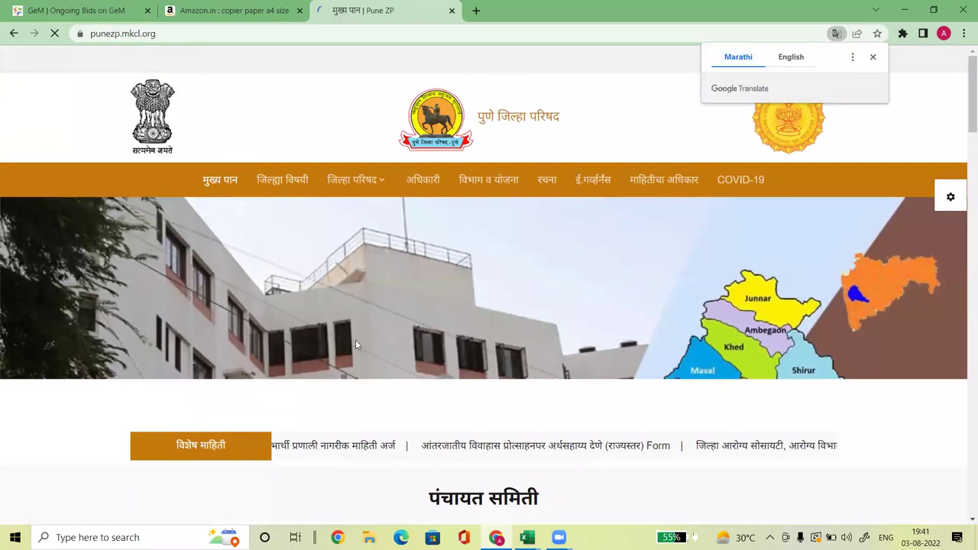
scroll(965, 153, down, 7)
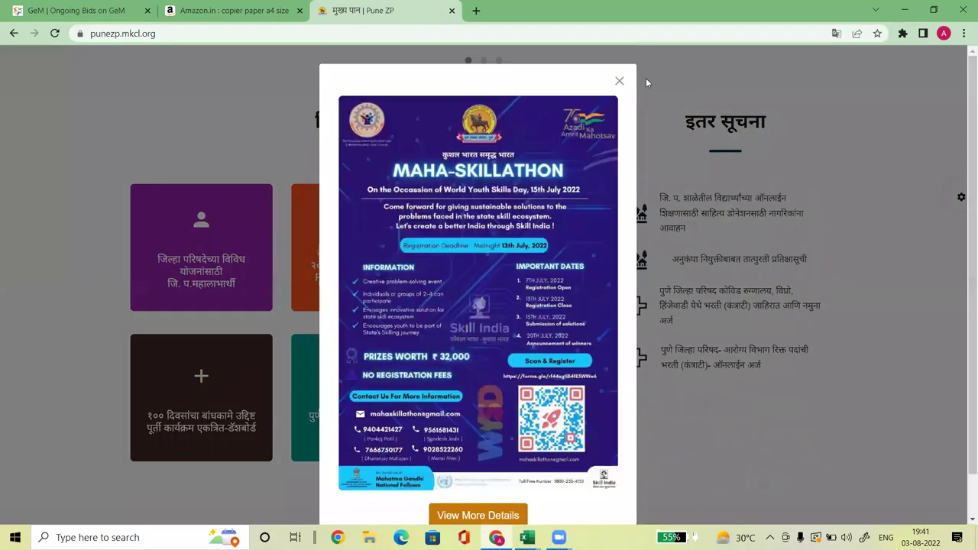
click(621, 82)
drag(965, 250, 937, 162)
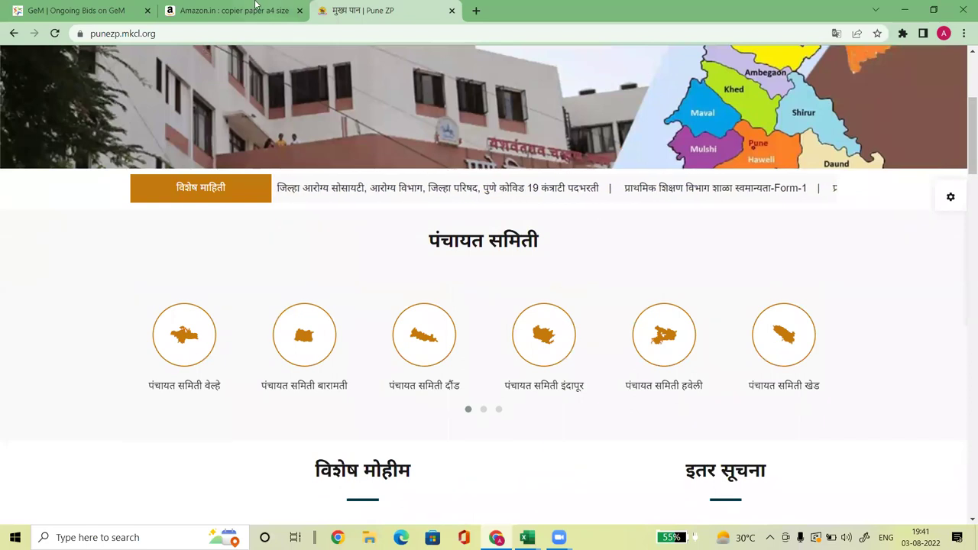
key(ctrl+1)
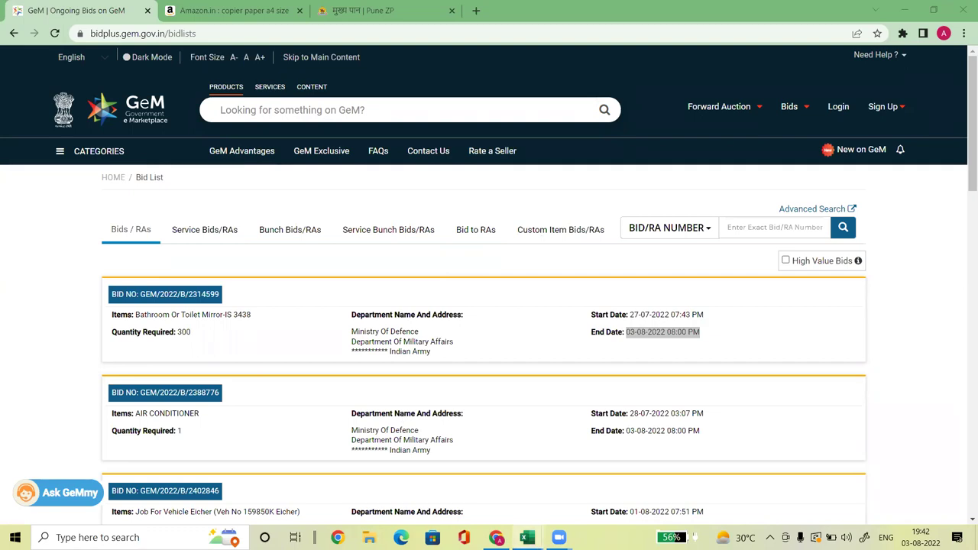
Switch to the Excel workbook and start a list of bid types with Product Bid in N9 and Service Bis in N10
mouse_move(526, 537)
click(581, 510)
click(608, 276)
text(Pro)
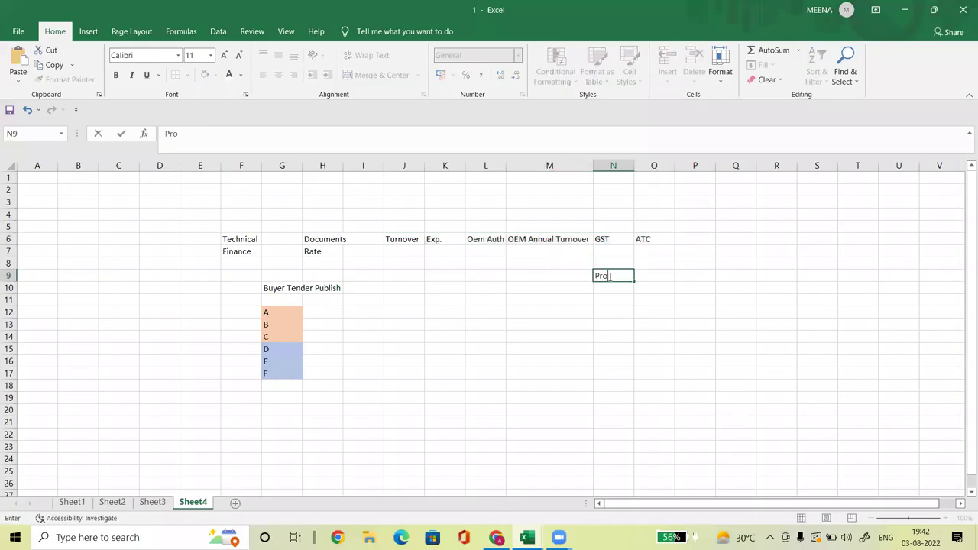
text(duct Bid)
key(Return)
text(S)
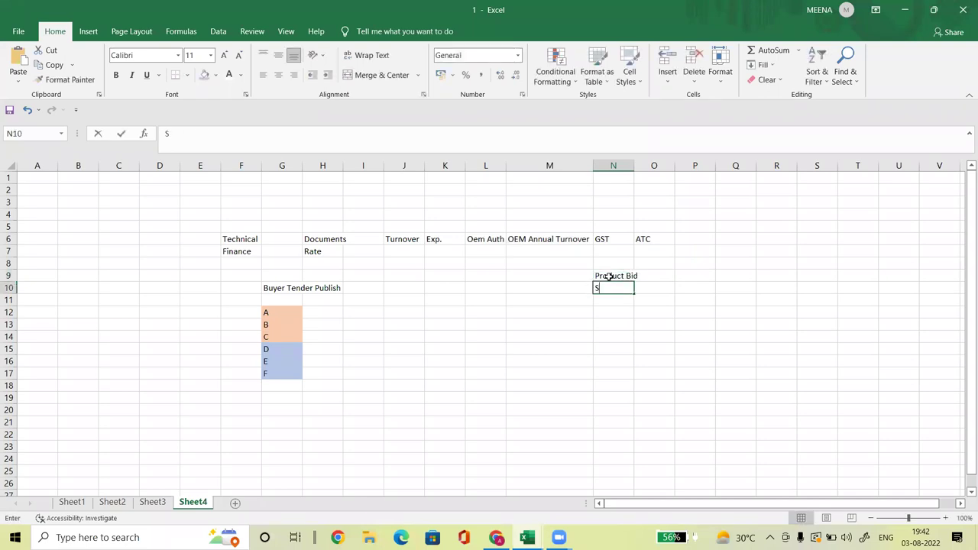
text(ervice Bis)
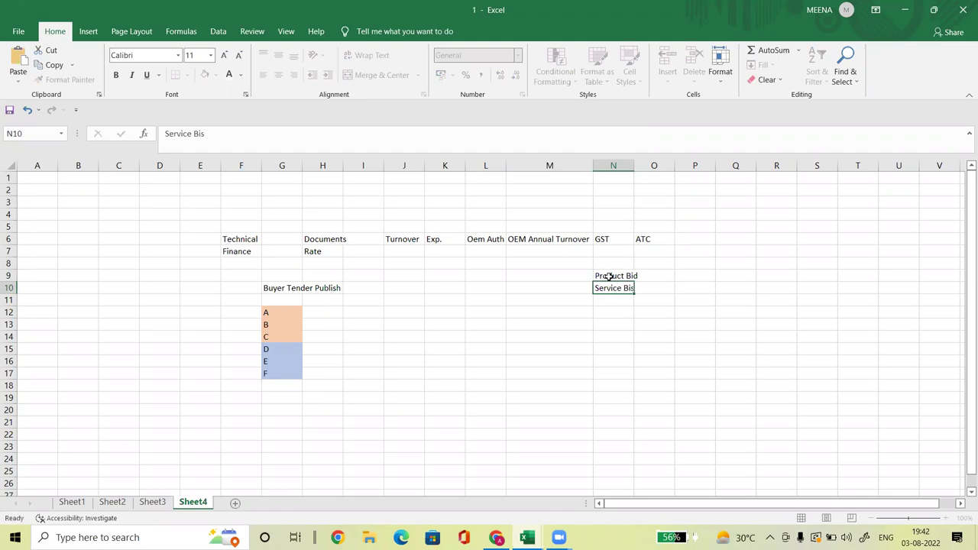
key(Return)
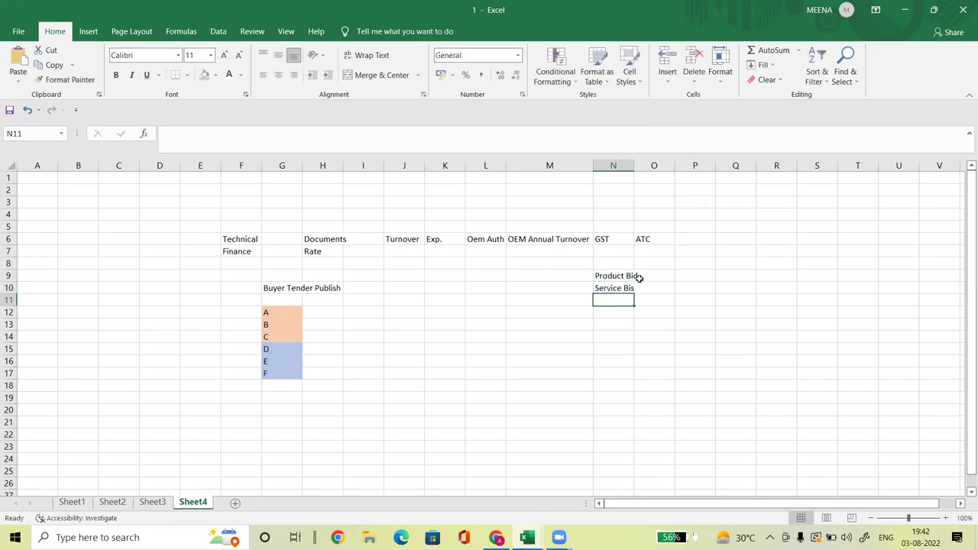
Fit column N's width to its text and enter Bunch Product in cell N11
double_click(634, 165)
click(616, 288)
click(613, 302)
text(Bunc)
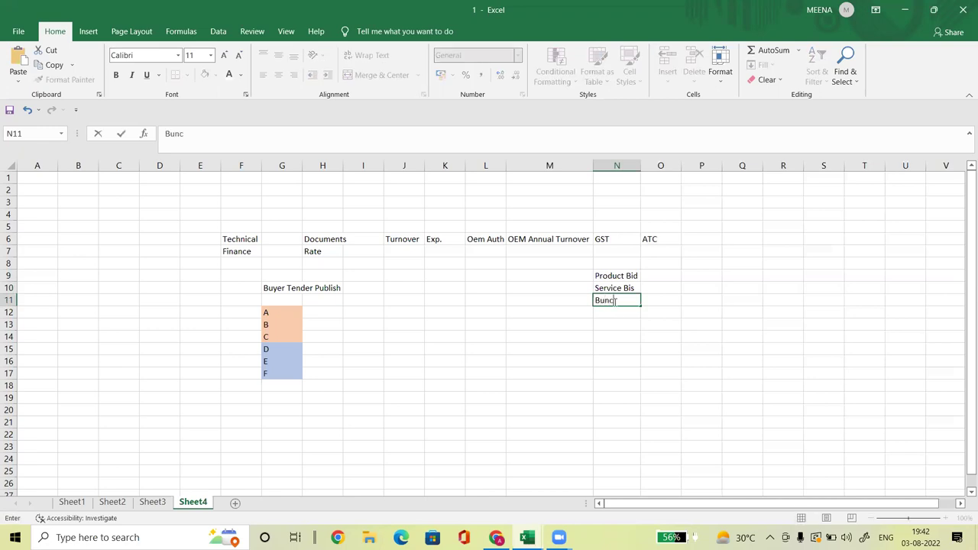
text(h Product)
key(Return)
click(659, 275)
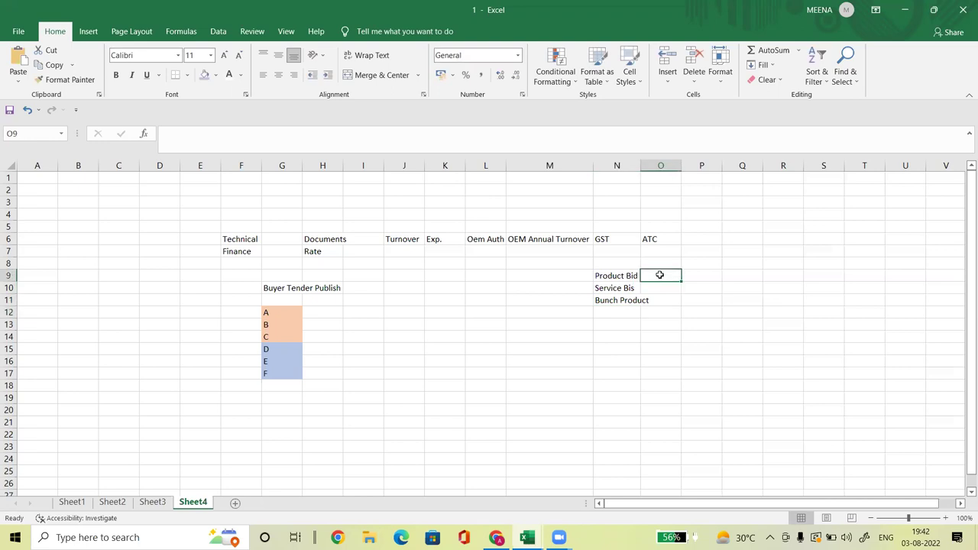
click(596, 275)
click(702, 278)
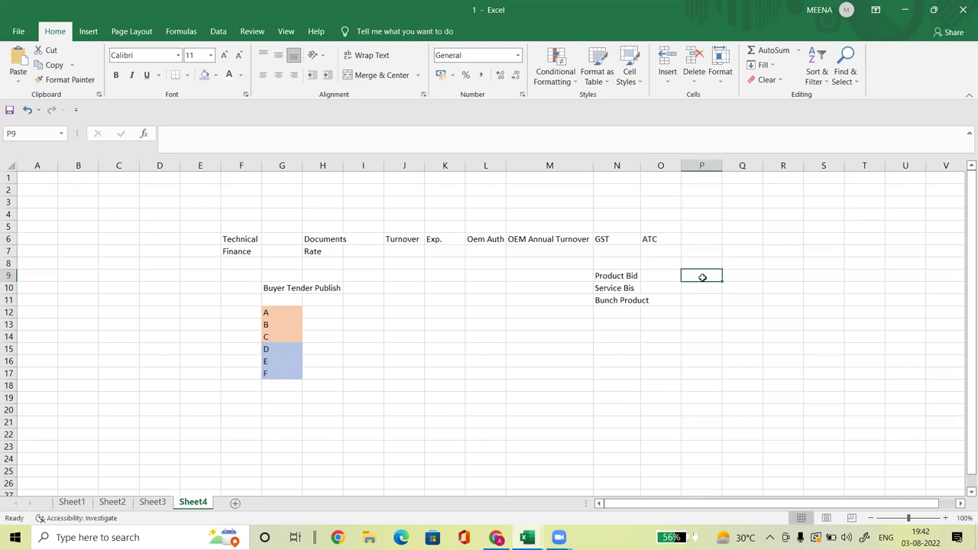
click(611, 300)
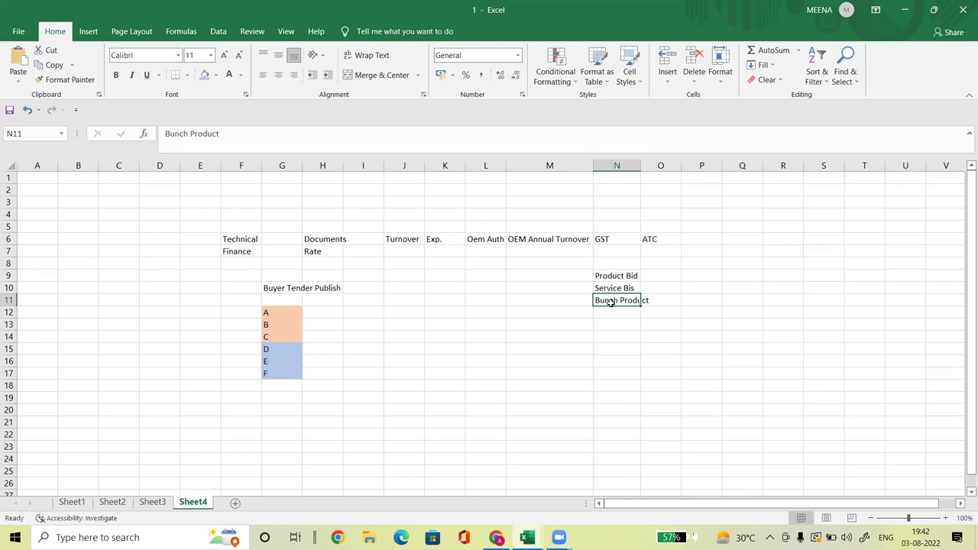
click(605, 276)
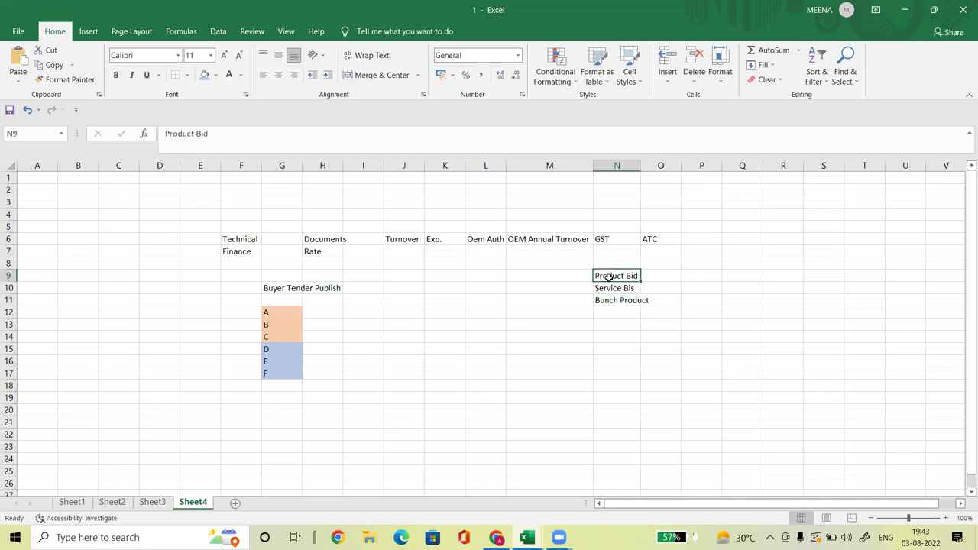
Enter Bunch Services in cell N12 and RA in cell N13
click(613, 313)
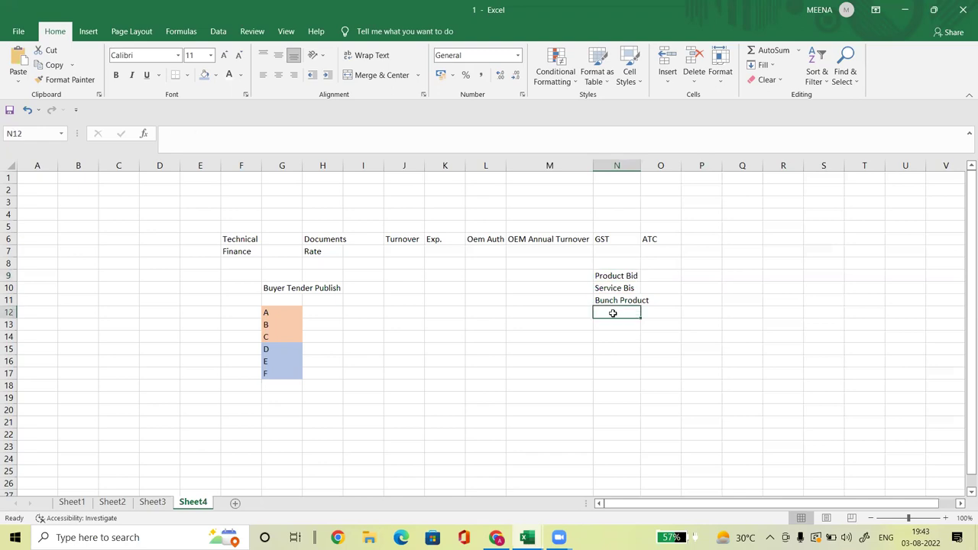
text(Bunch )
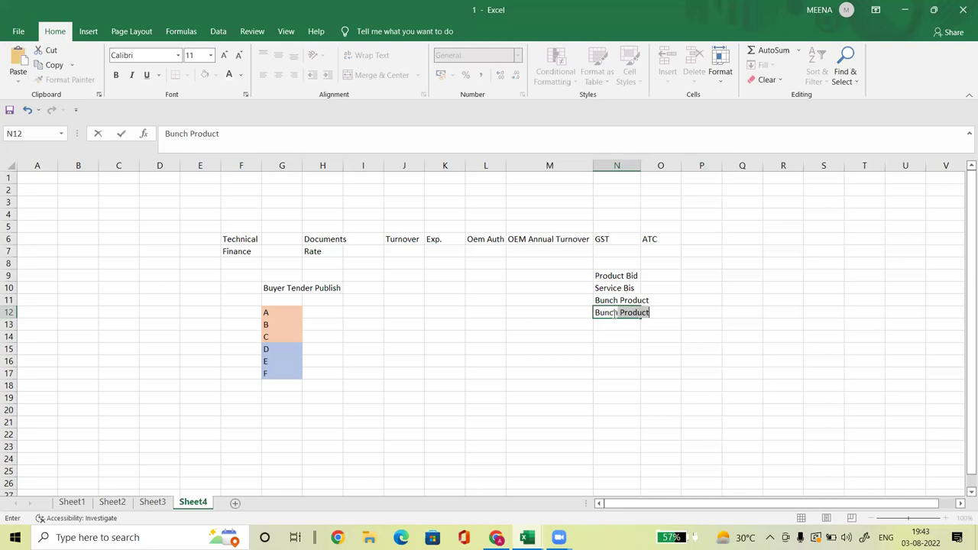
text(Services)
key(Return)
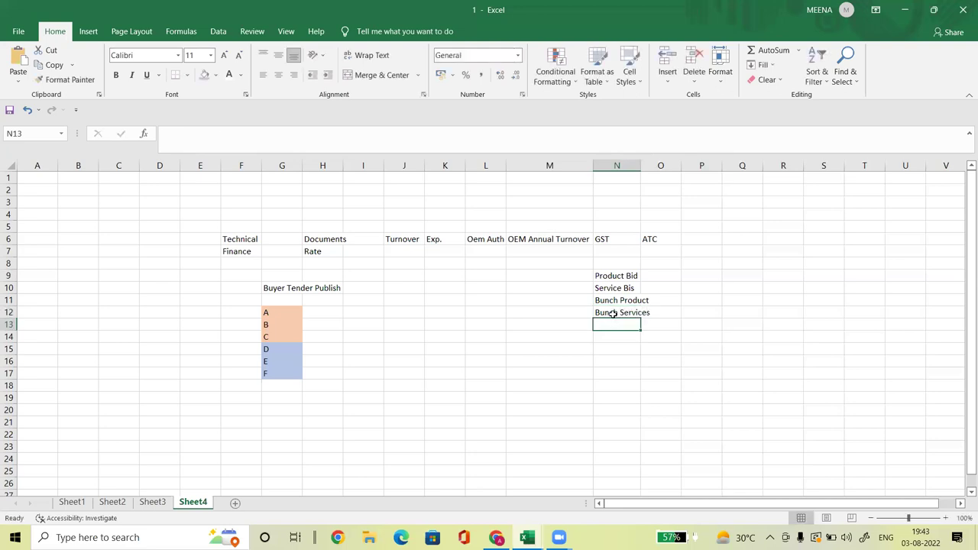
text(RA)
key(Return)
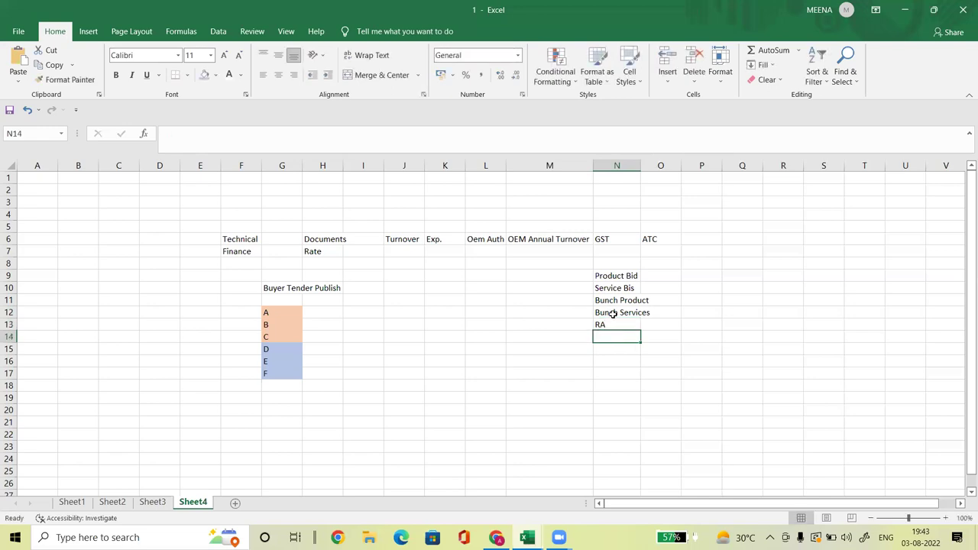
Continue the bid type list with Custom Bid in cell N14 and BOQ Bid in cell N15
text(Custom Bid)
key(Return)
text(B)
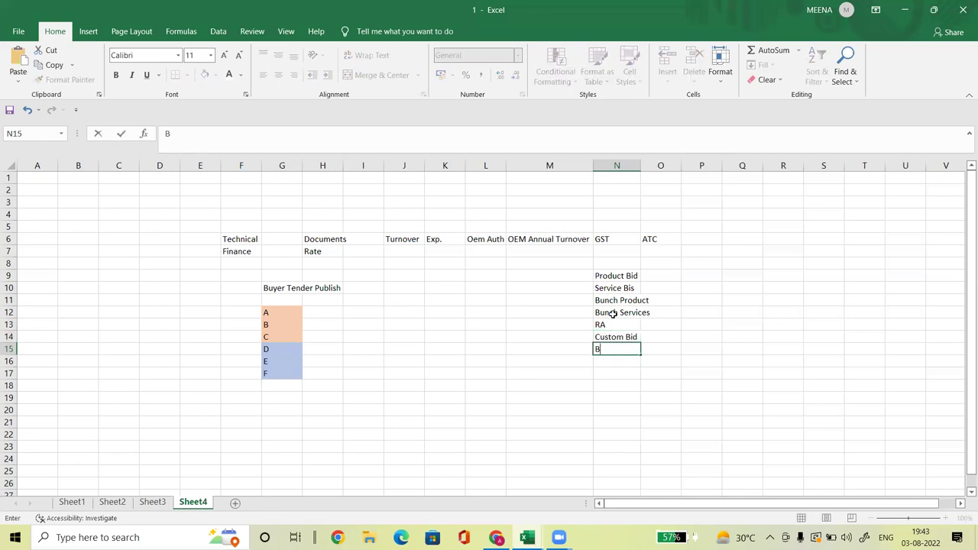
text(OQ Bid)
key(Return)
Extend the entry in N14 to Custom Bid Product and enter Custom Services in cell N16
double_click(628, 338)
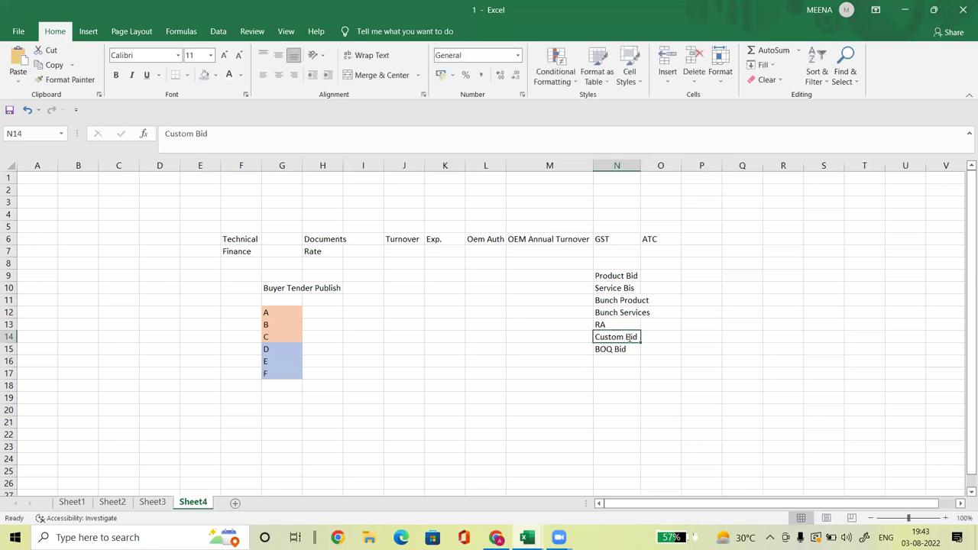
text(Product)
key(Return)
key(Return)
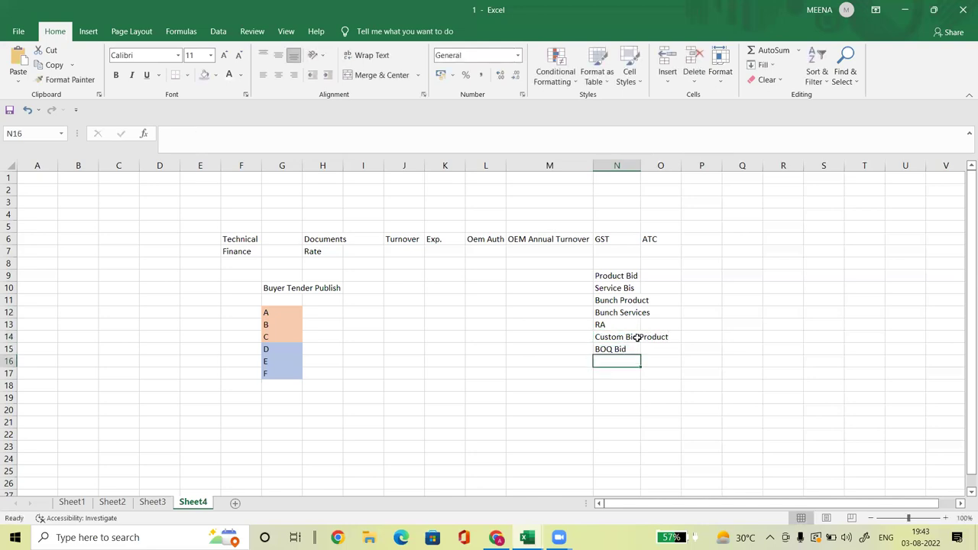
text(Custom Services)
key(Return)
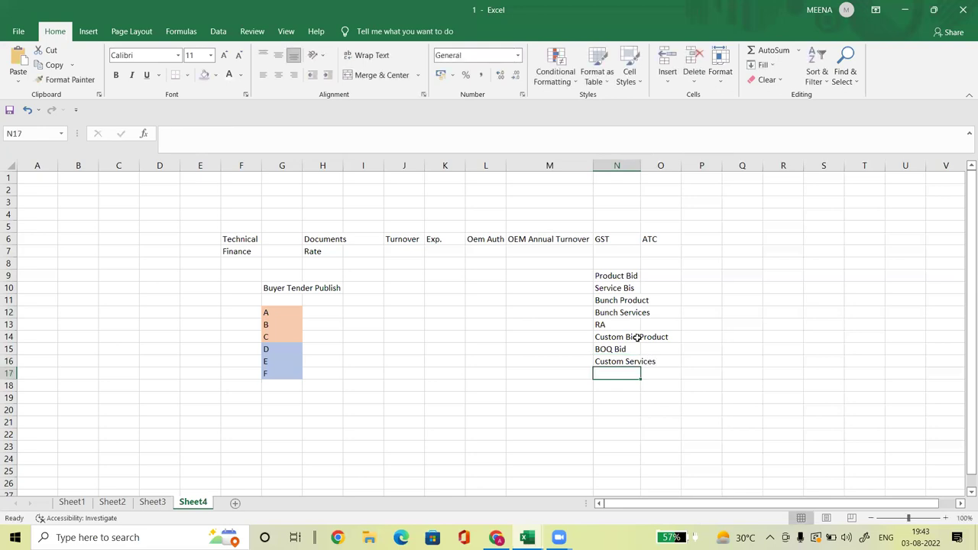
drag(631, 278, 625, 358)
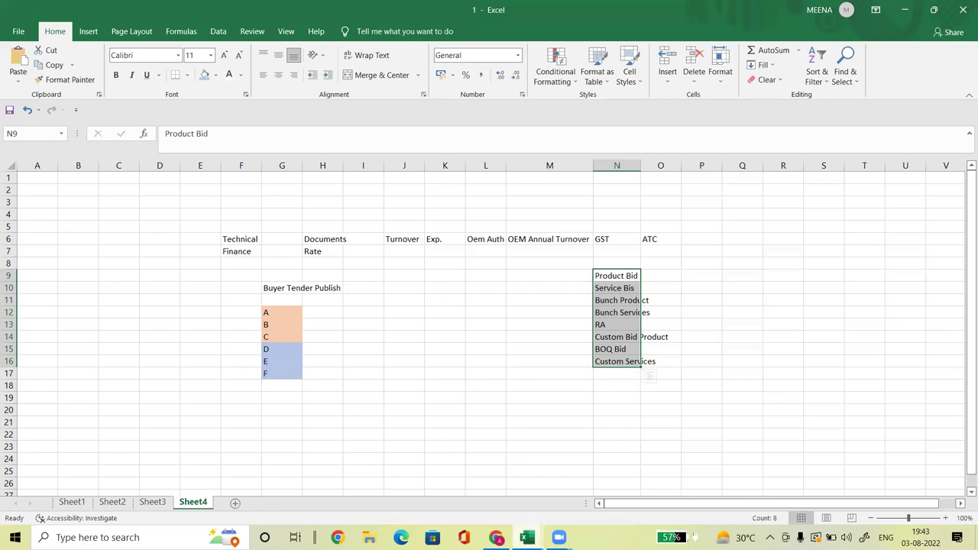
Switch to the GeM bid list, copy the Bathroom Or Toilet Mirror bid's number, and search for it among the Bunch Bids/RAs
click(497, 537)
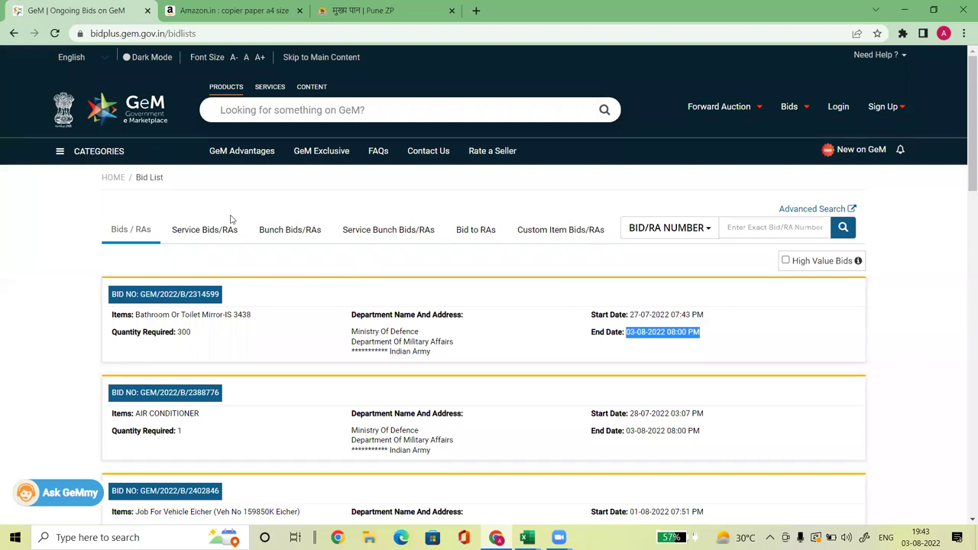
drag(229, 298, 142, 300)
key(ctrl+c)
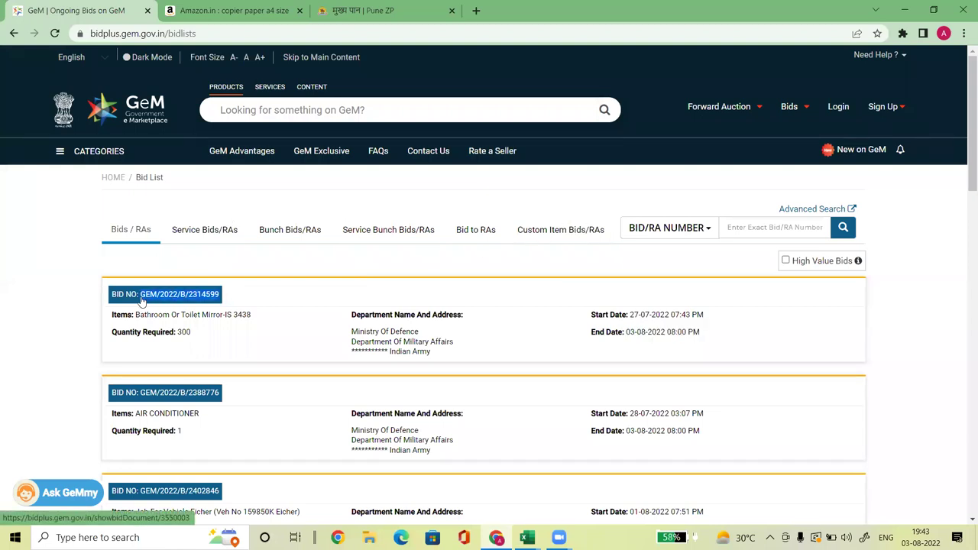
click(299, 244)
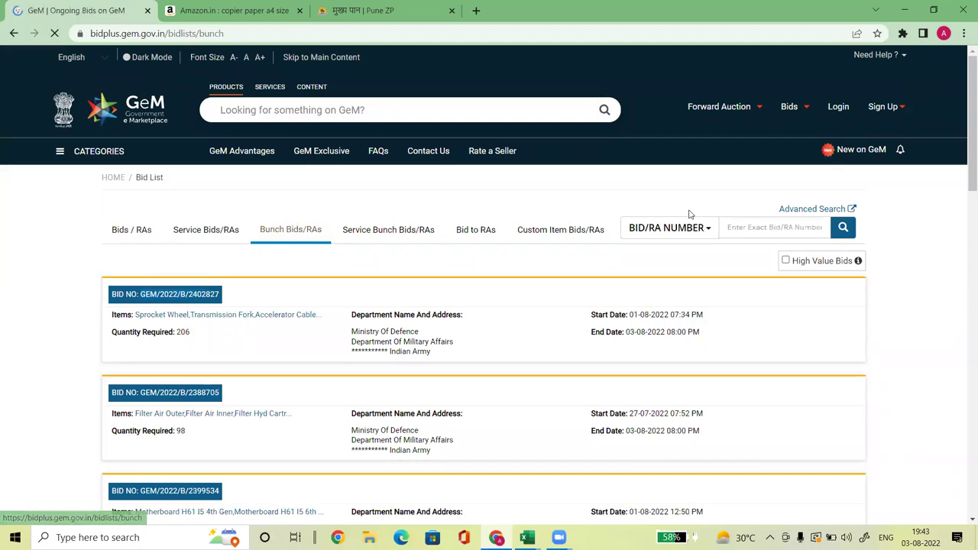
click(773, 227)
key(ctrl+v)
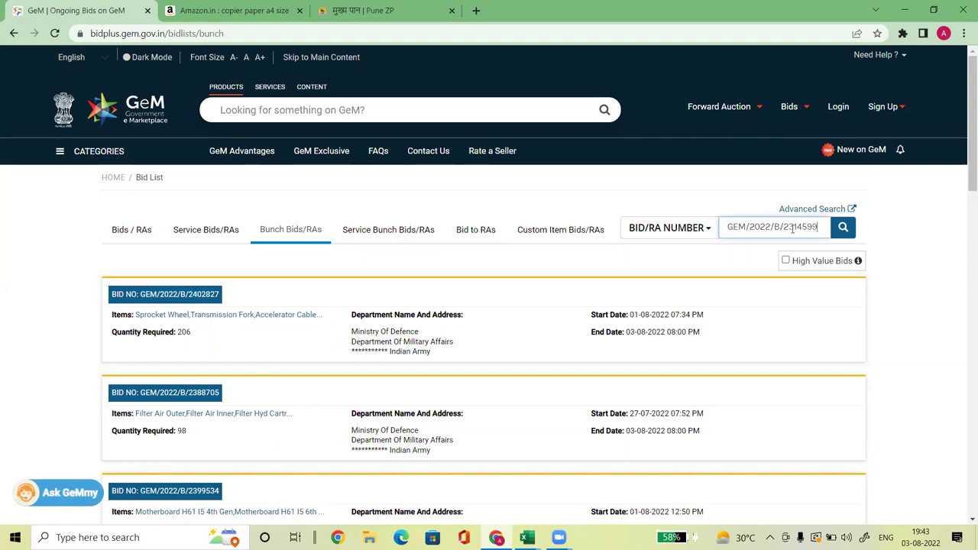
click(843, 228)
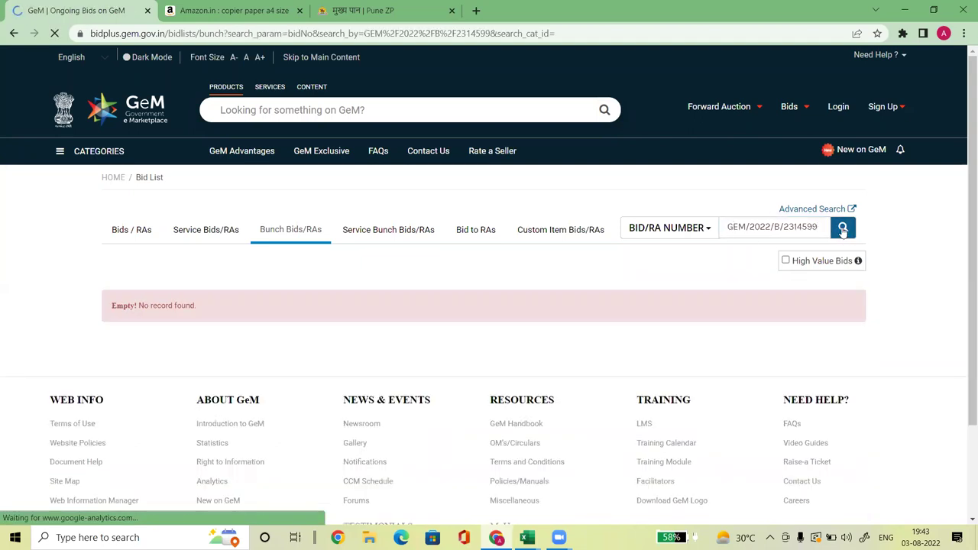
Search for the copied bid number among the Custom Item Bids/RAs
click(557, 235)
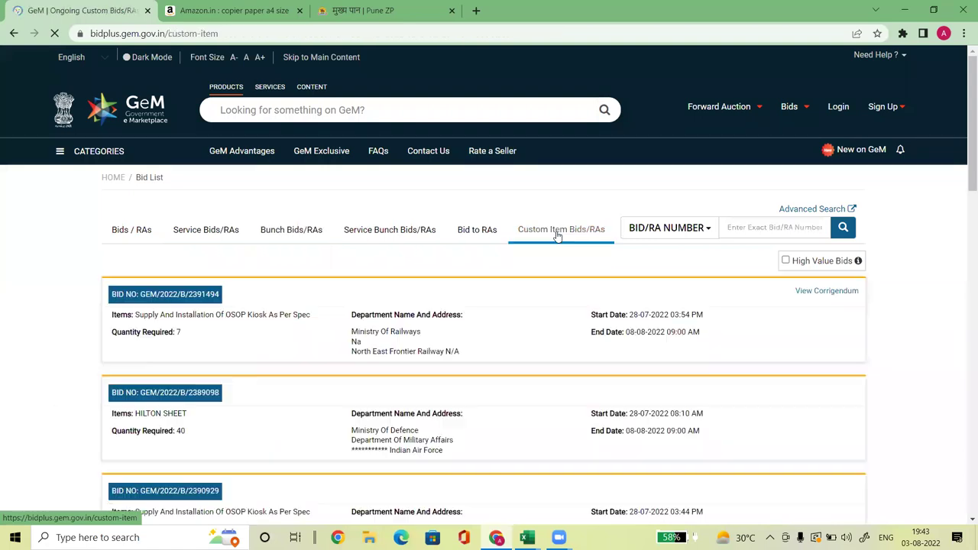
click(756, 225)
click(794, 279)
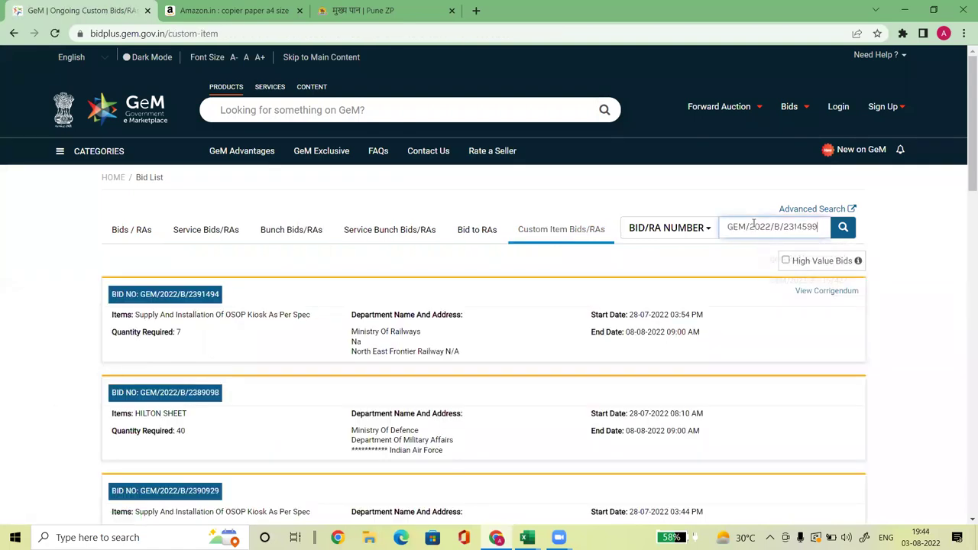
click(845, 229)
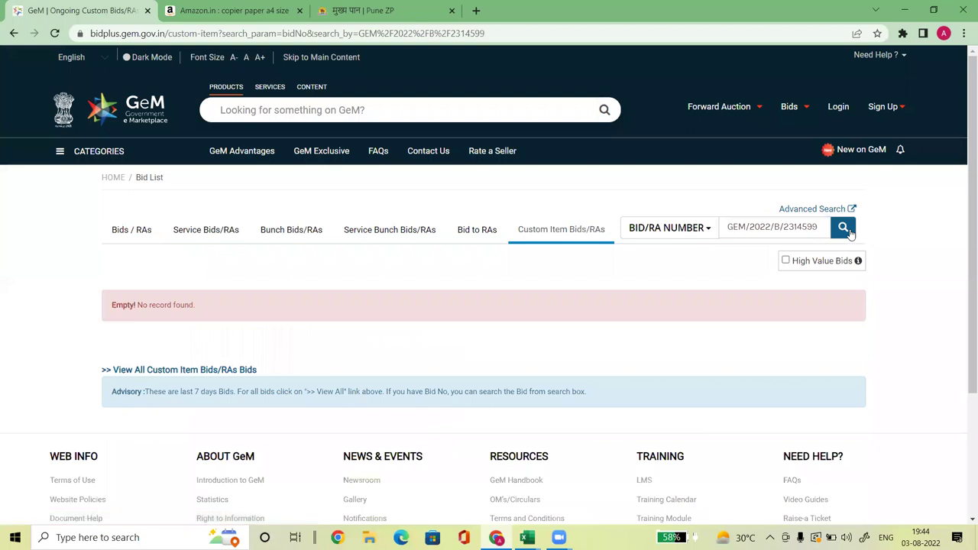
Search for the copied bid number in the general Bids / RAs category
click(142, 235)
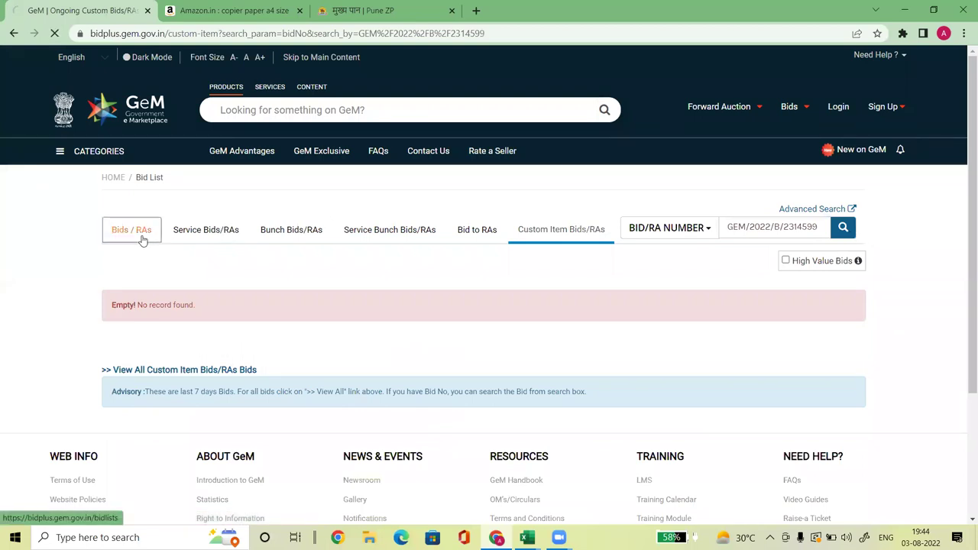
click(736, 229)
key(ctrl+v)
click(843, 228)
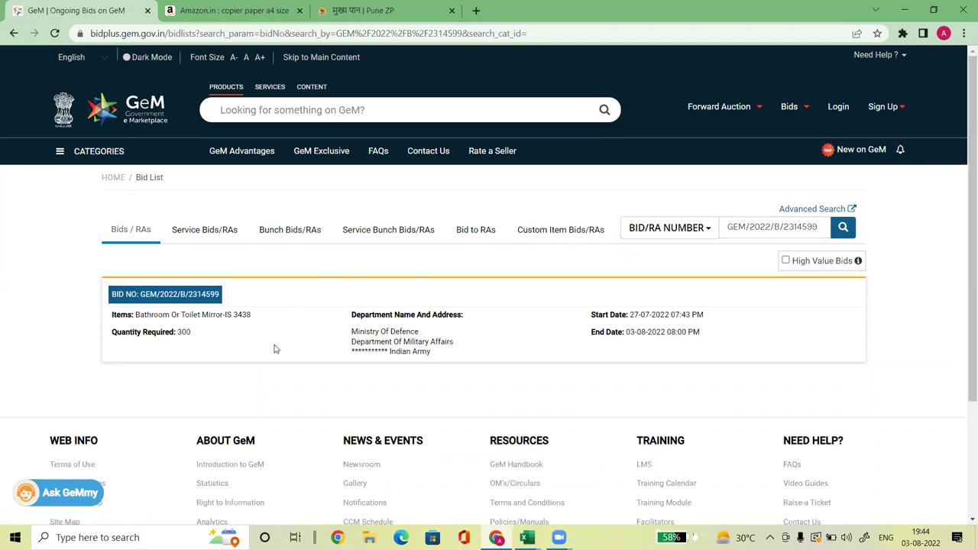
Return to the Excel workbook and review the bid types listed from Product Bid to Custom Services
click(521, 536)
click(577, 497)
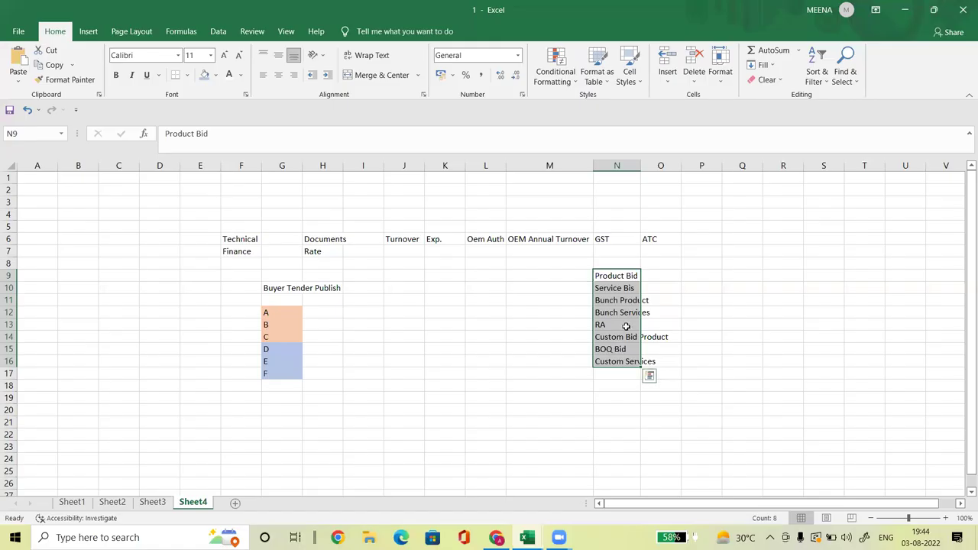
click(692, 278)
drag(633, 276, 628, 370)
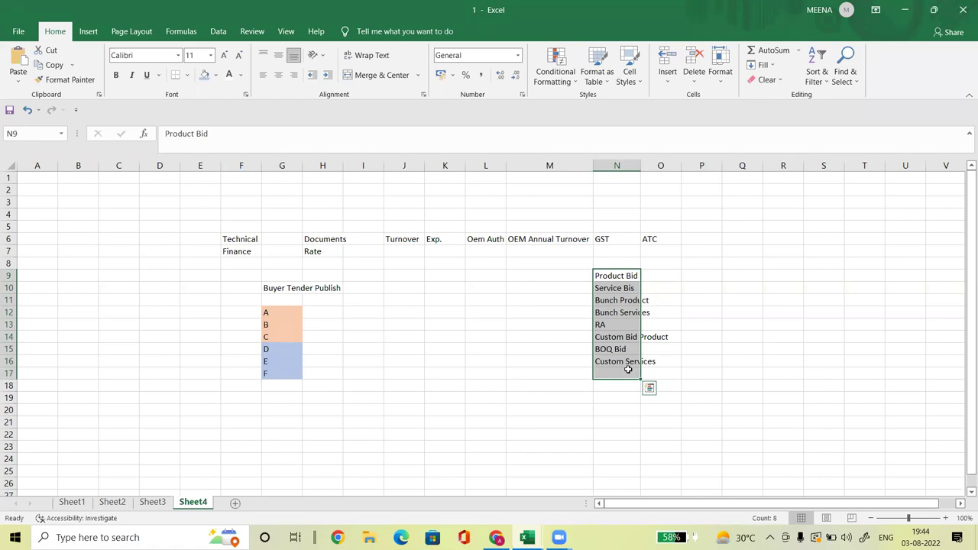
click(627, 275)
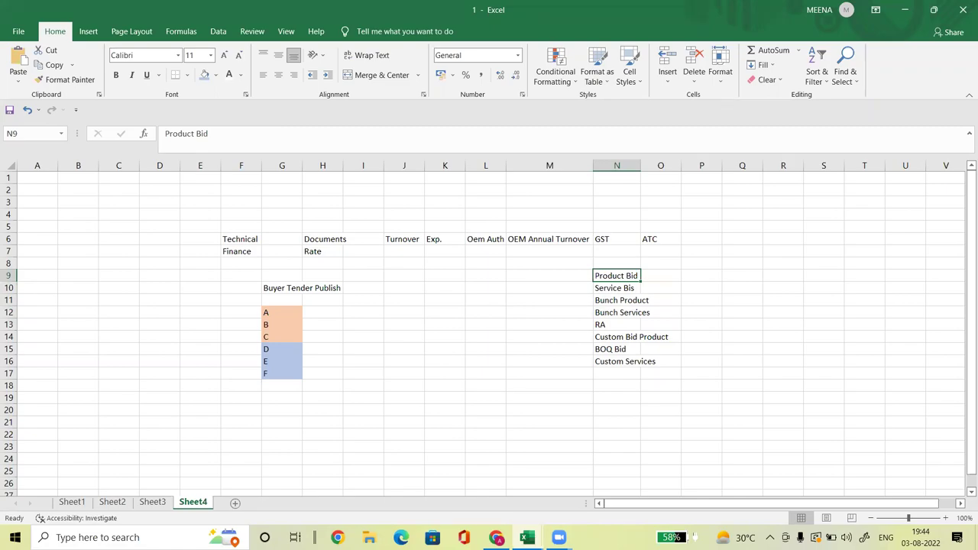
Switch back to GeM, open the Bid/RA Status list, and look through the bid statuses on page 3
click(496, 538)
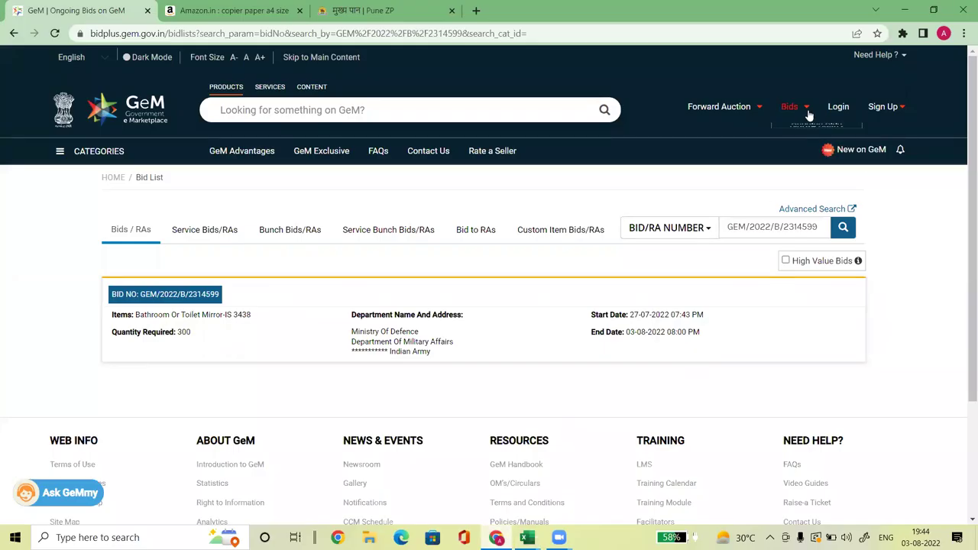
mouse_move(809, 114)
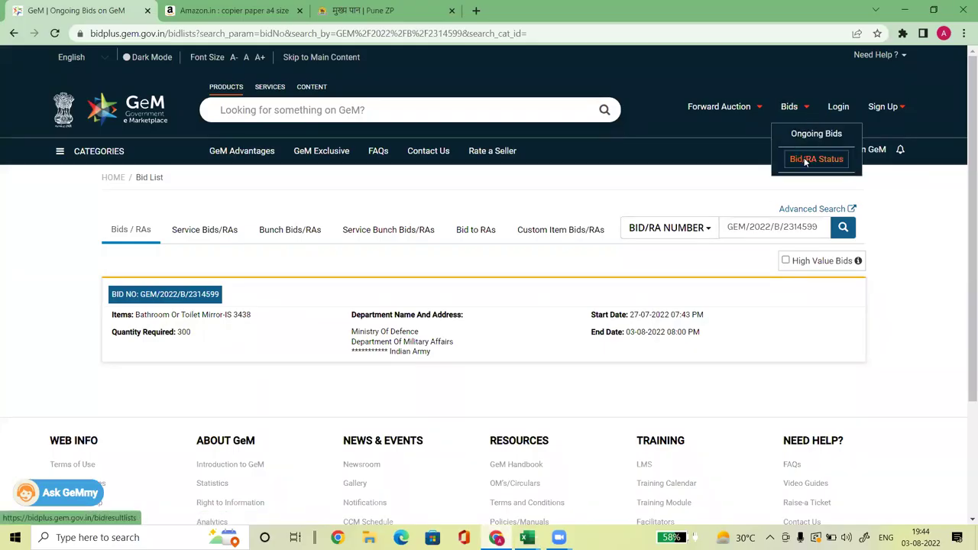
click(805, 159)
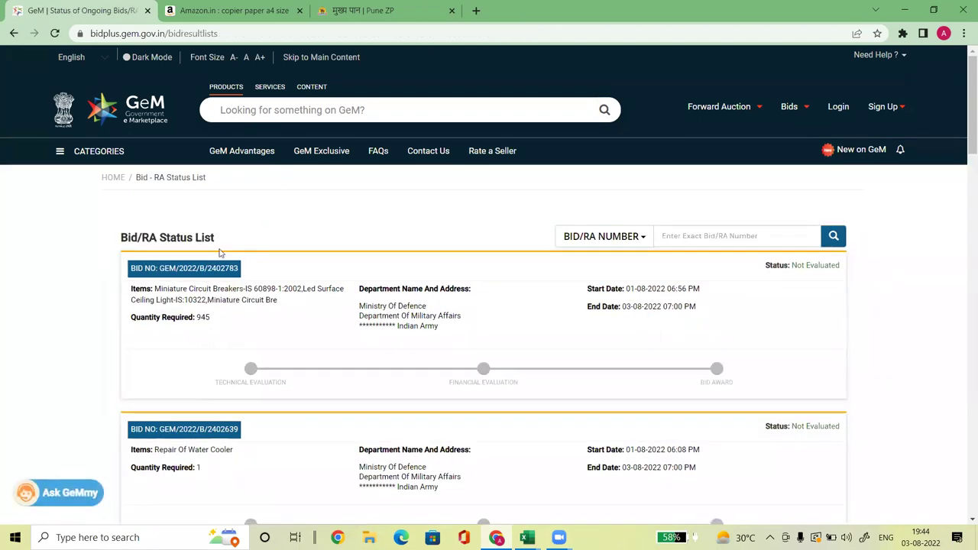
drag(964, 189, 964, 504)
click(162, 263)
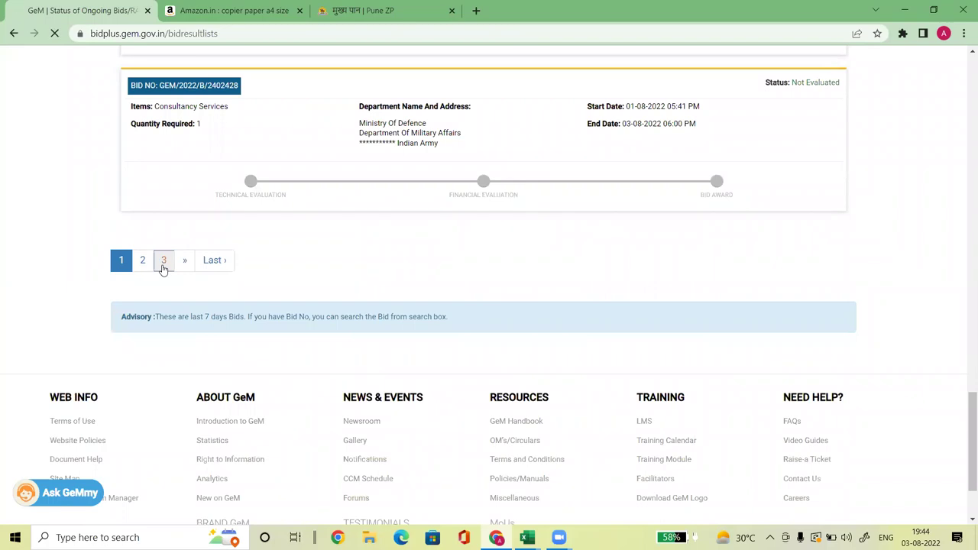
scroll(413, 209, down, 15)
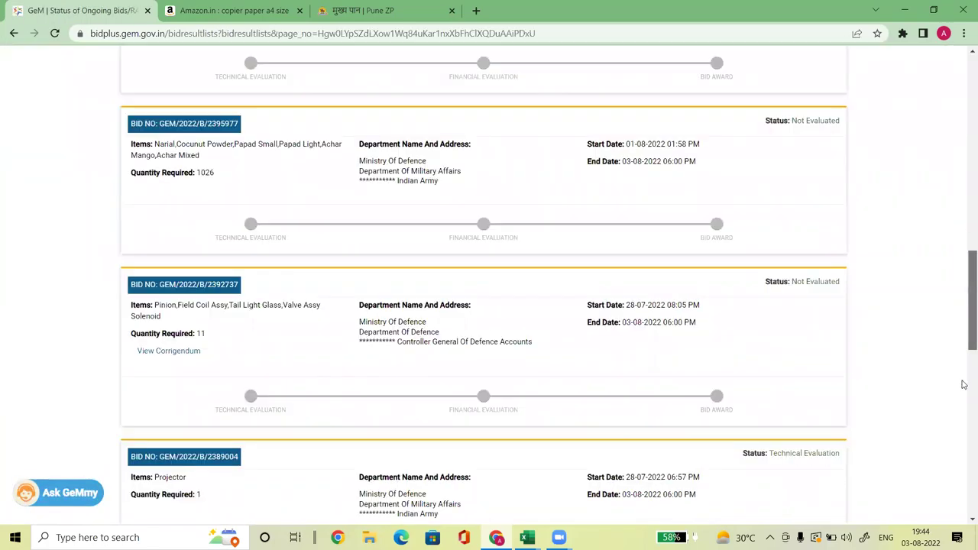